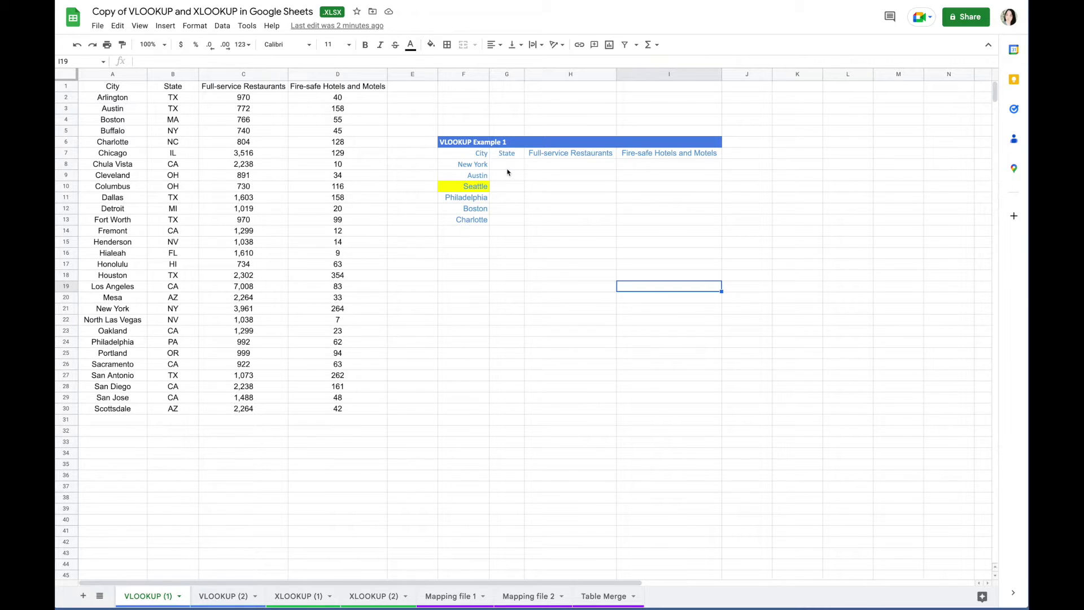
pyautogui.moveTo(507, 163); pyautogui.dragTo(693, 225)
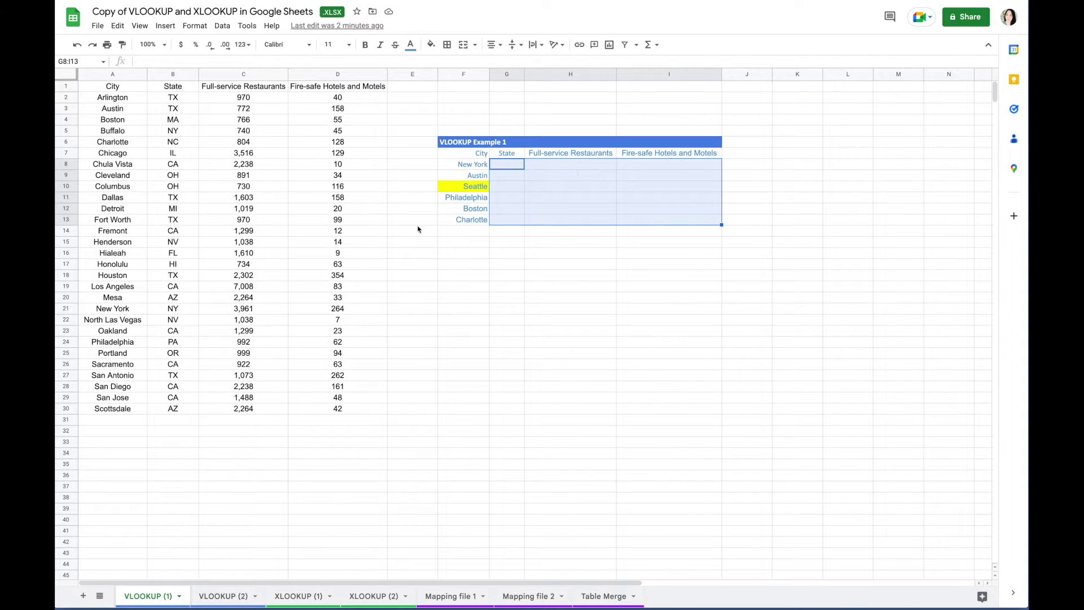
pyautogui.click(529, 255)
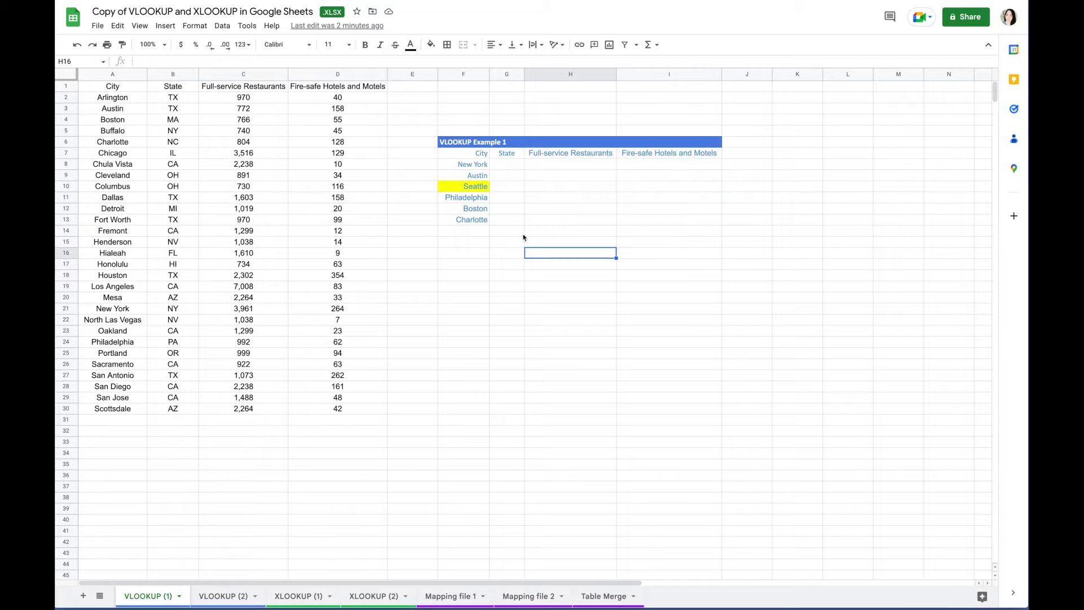
# Start a VLOOKUP formula in cell G8 and review the function's search_key, range, index and is_sorted arguments in the formula help.
pyautogui.click(509, 164)
pyautogui.write('=vloo')
pyautogui.press('Tab')
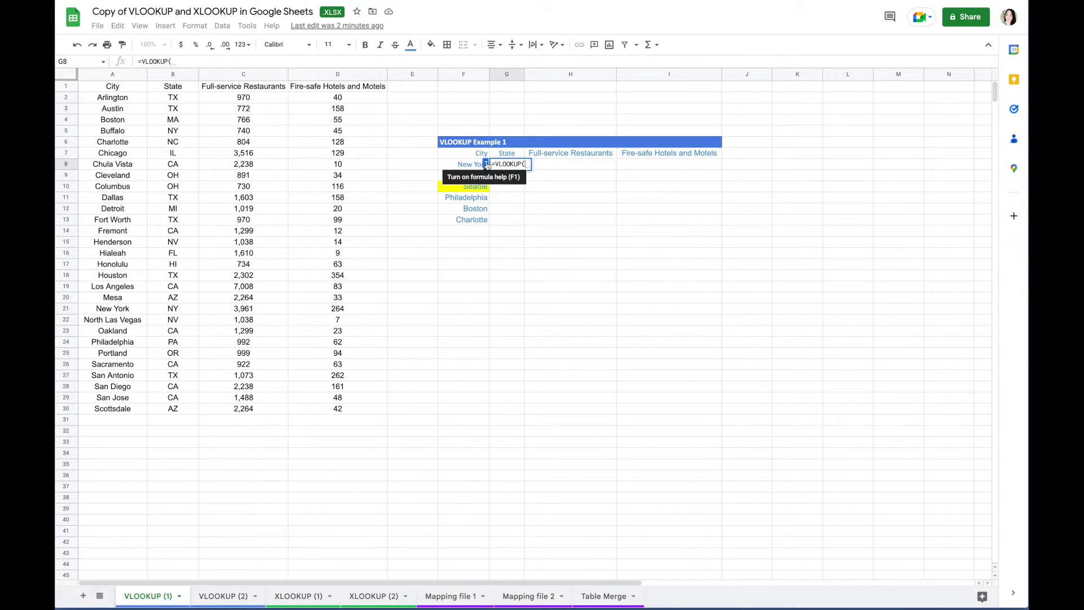
pyautogui.click(487, 164)
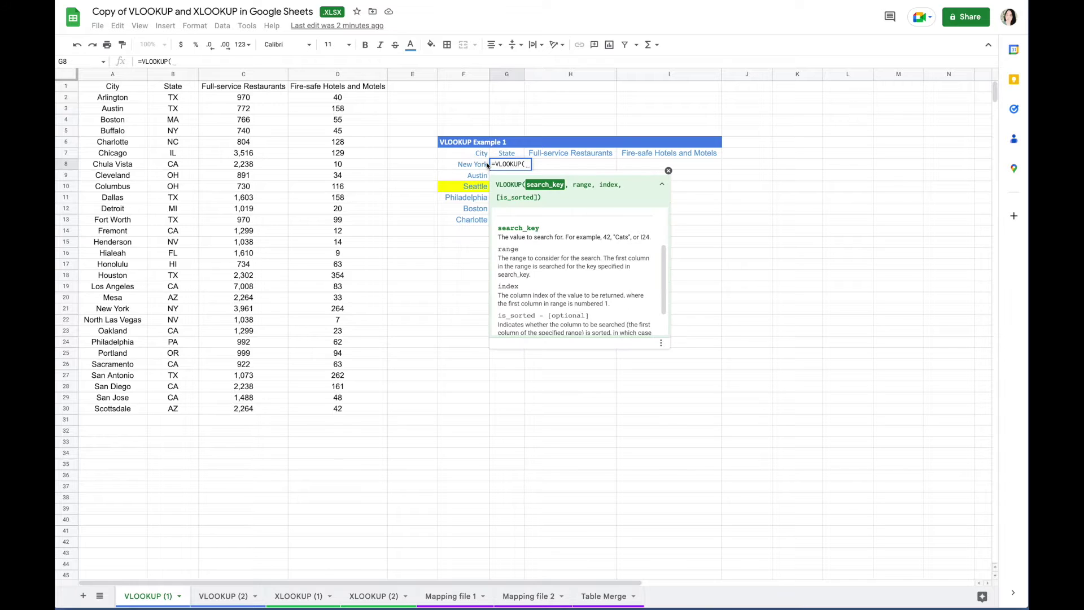
pyautogui.moveTo(663, 254)
pyautogui.mouseDown()
pyautogui.moveTo(658, 275)
pyautogui.moveTo(673, 221)
pyautogui.moveTo(671, 251)
pyautogui.mouseUp()
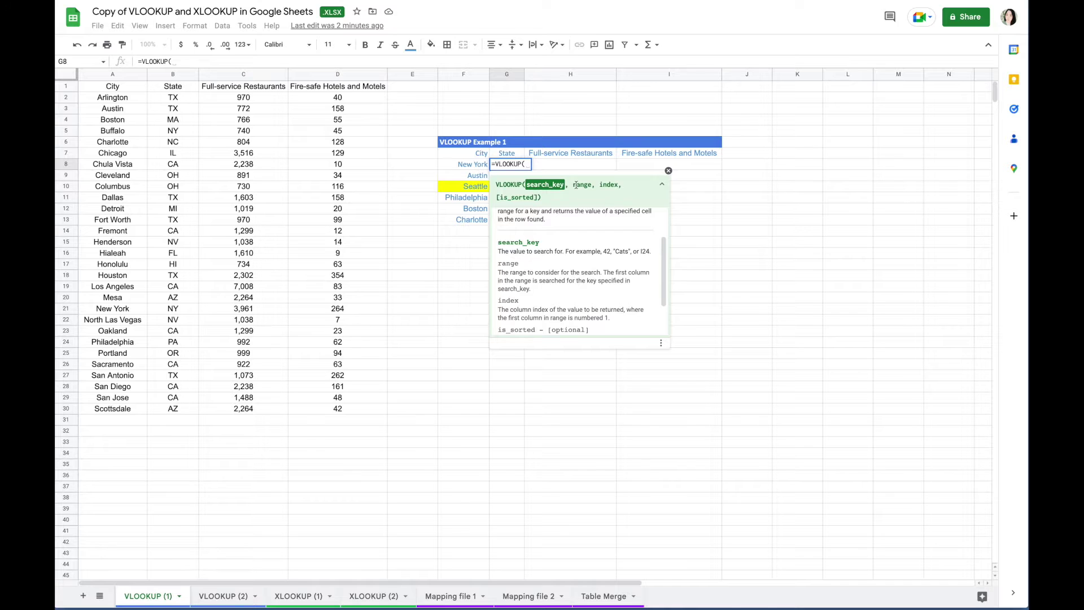
pyautogui.moveTo(665, 257); pyautogui.dragTo(666, 277)
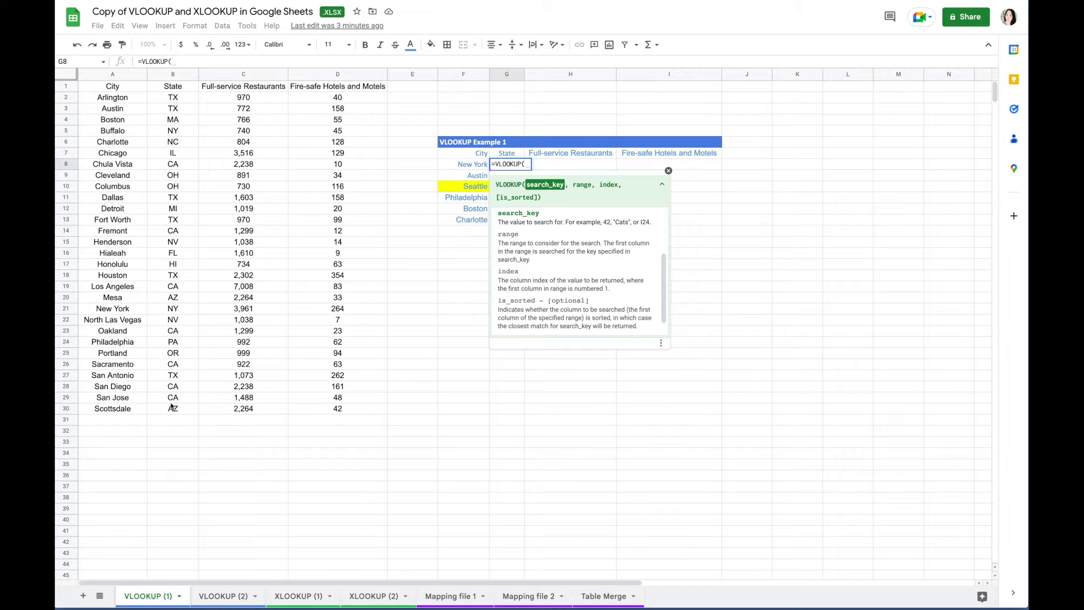
pyautogui.click(669, 171)
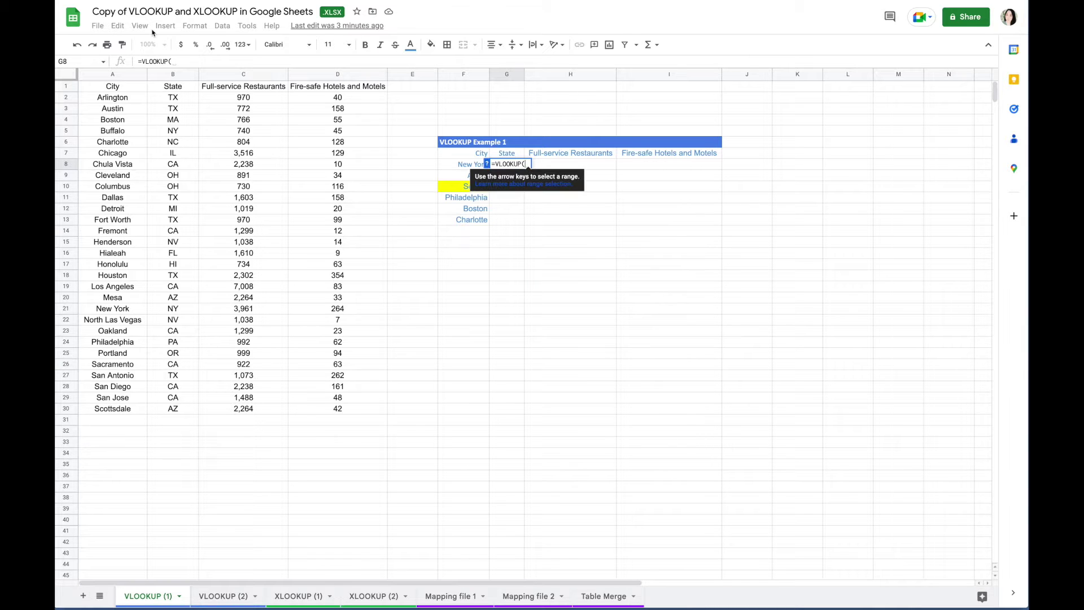
# Complete the New York State lookup in G8 as =VLOOKUP(F8, A1:D30, 2, false).
pyautogui.click(182, 64)
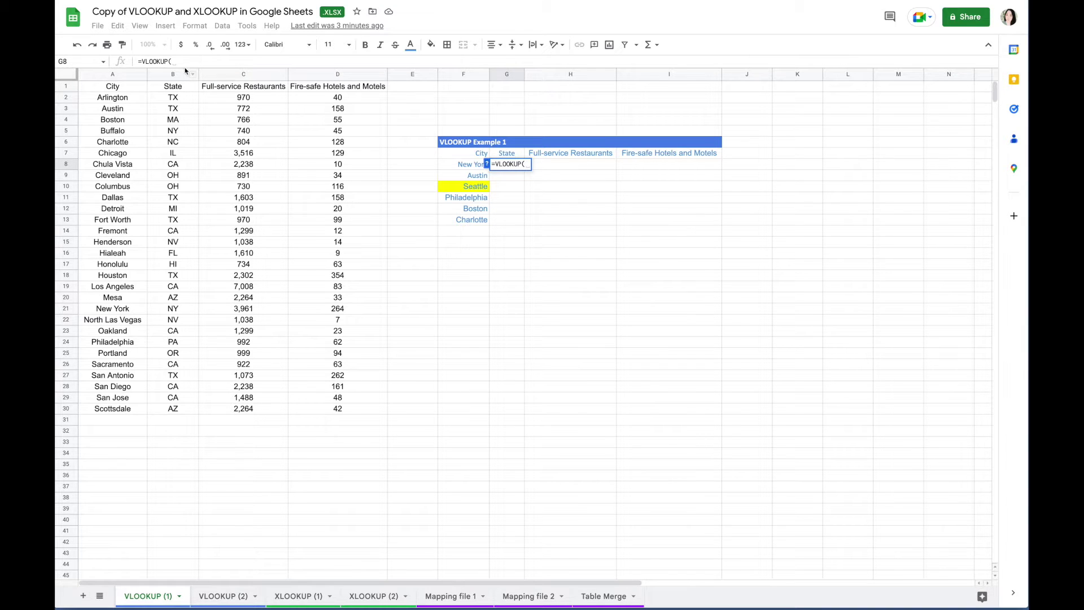
pyautogui.click(479, 166)
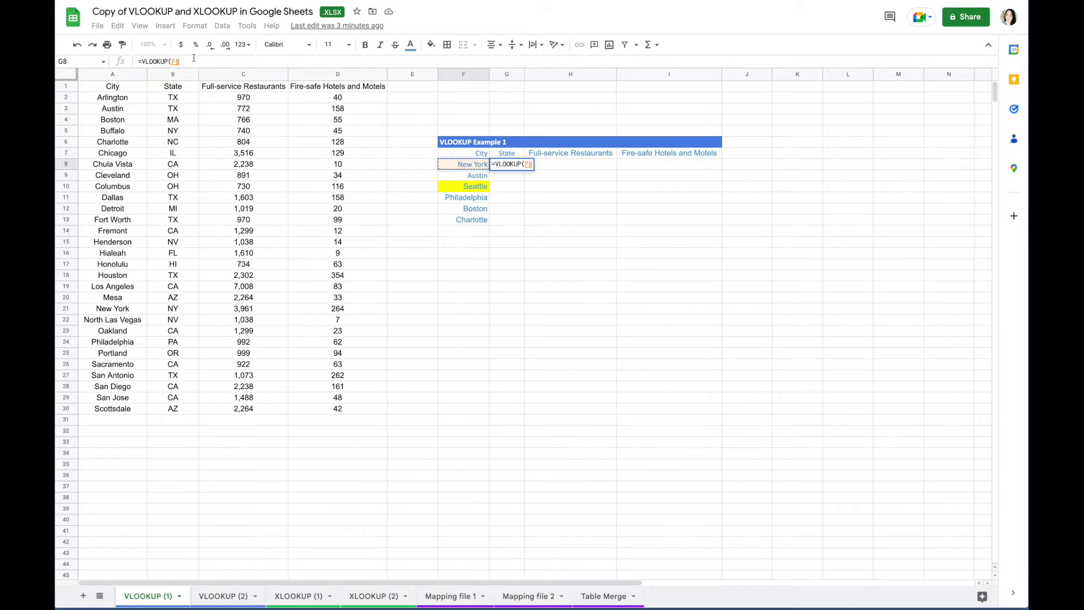
pyautogui.write(',')
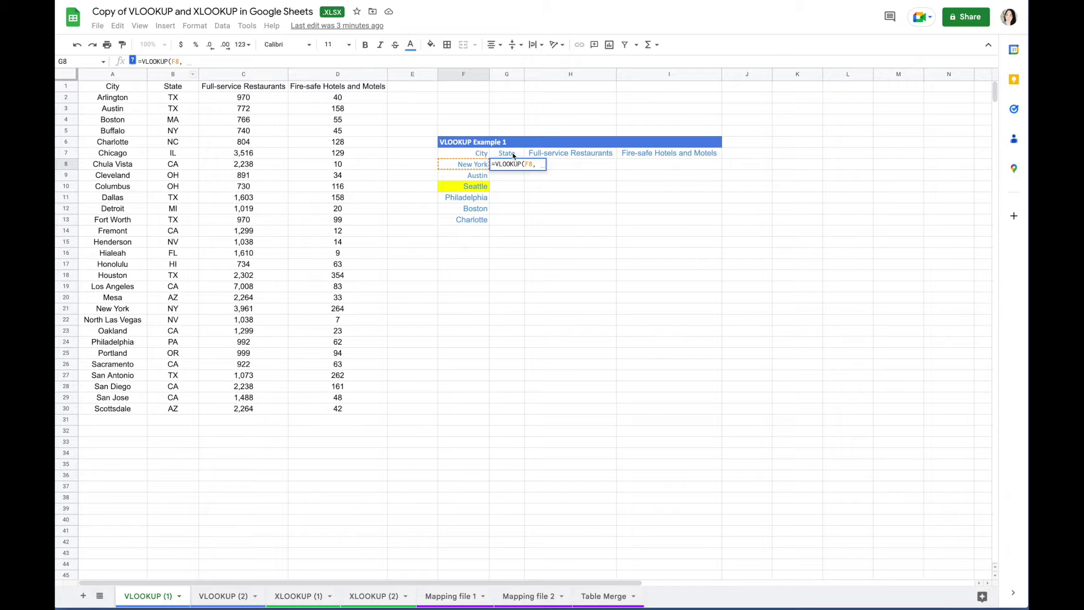
pyautogui.moveTo(123, 90); pyautogui.dragTo(329, 411)
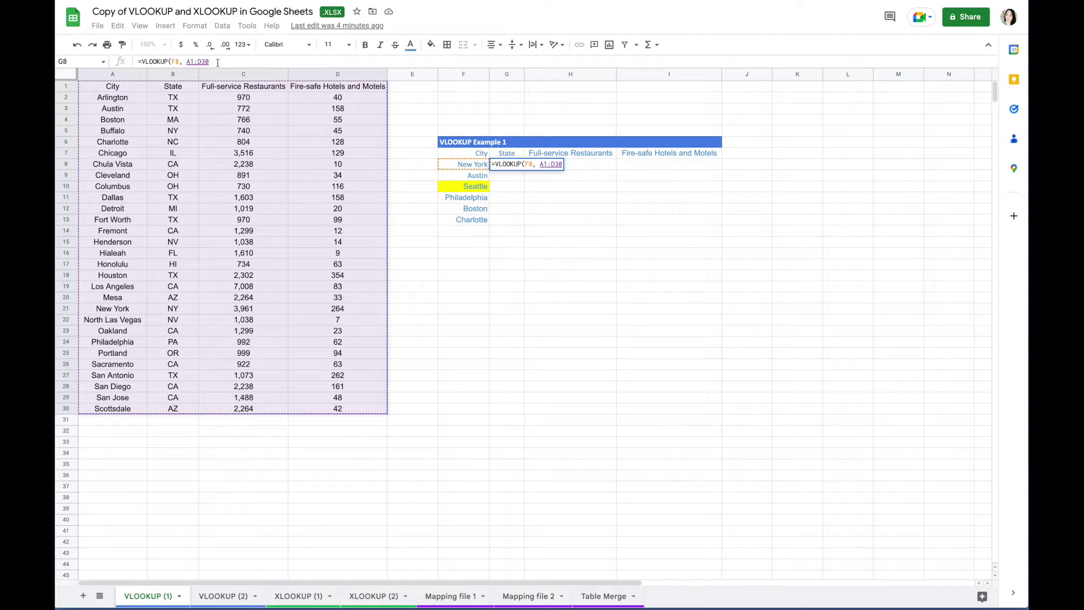
pyautogui.write(',')
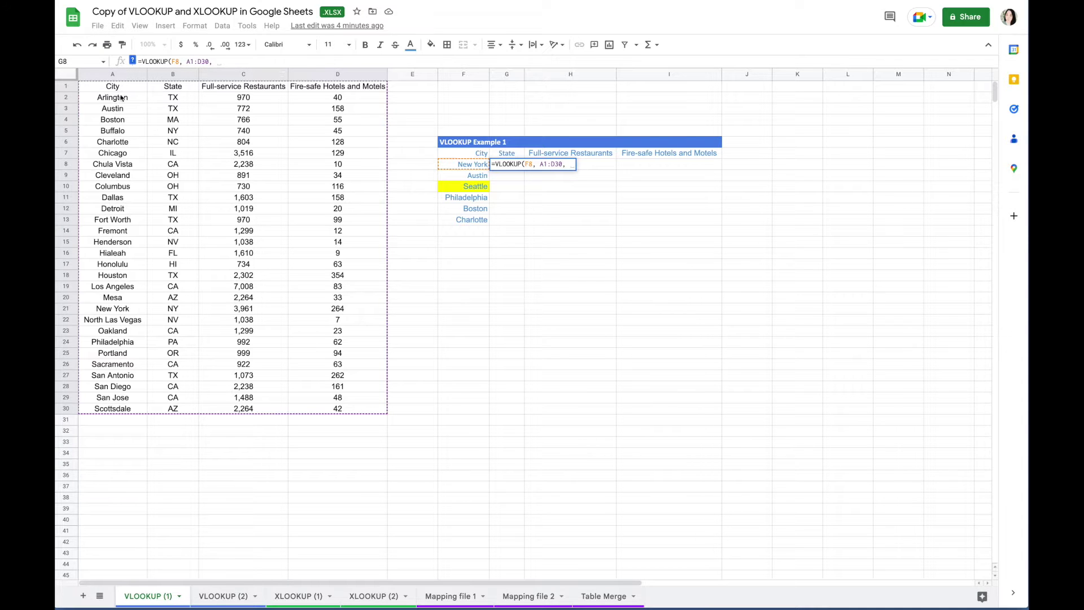
pyautogui.write('2, false)')
pyautogui.press('Return')
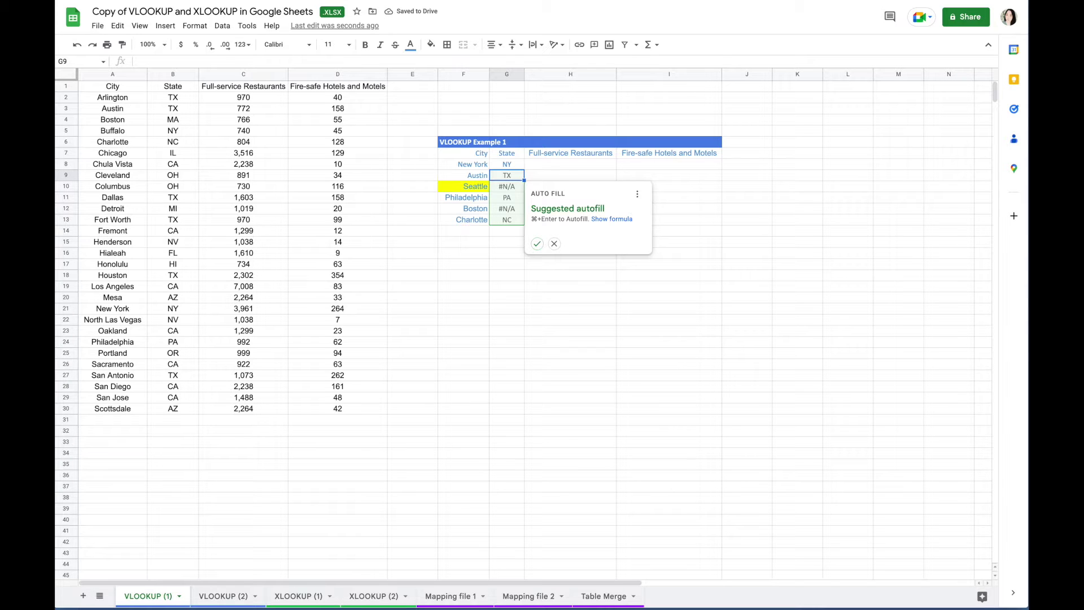
# Accept the suggested autofill for the State column and inspect the lookup range in Boston's formula in G12.
pyautogui.click(538, 245)
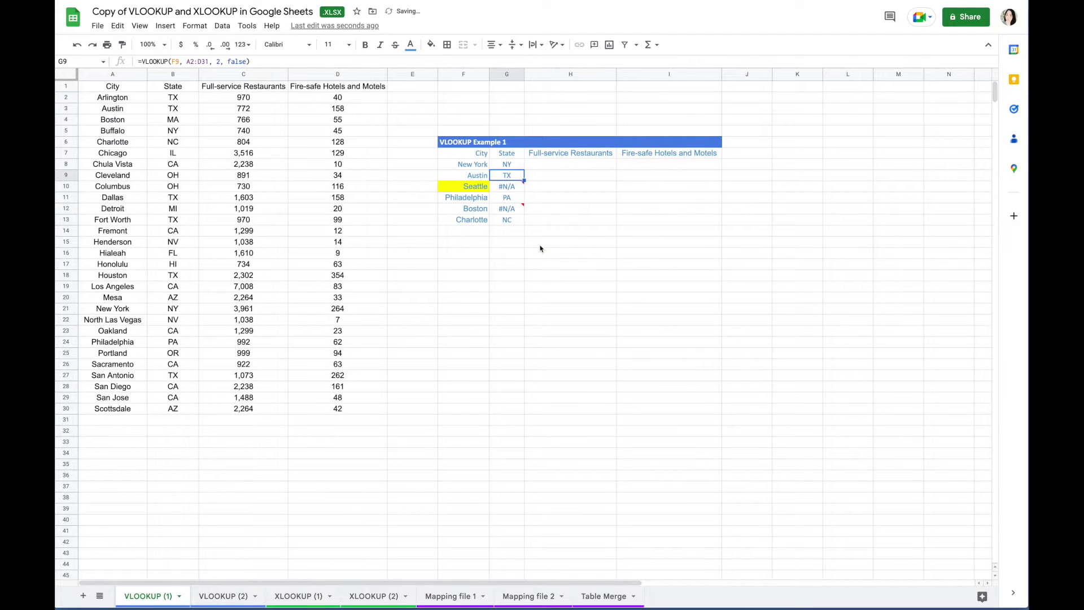
pyautogui.moveTo(518, 211)
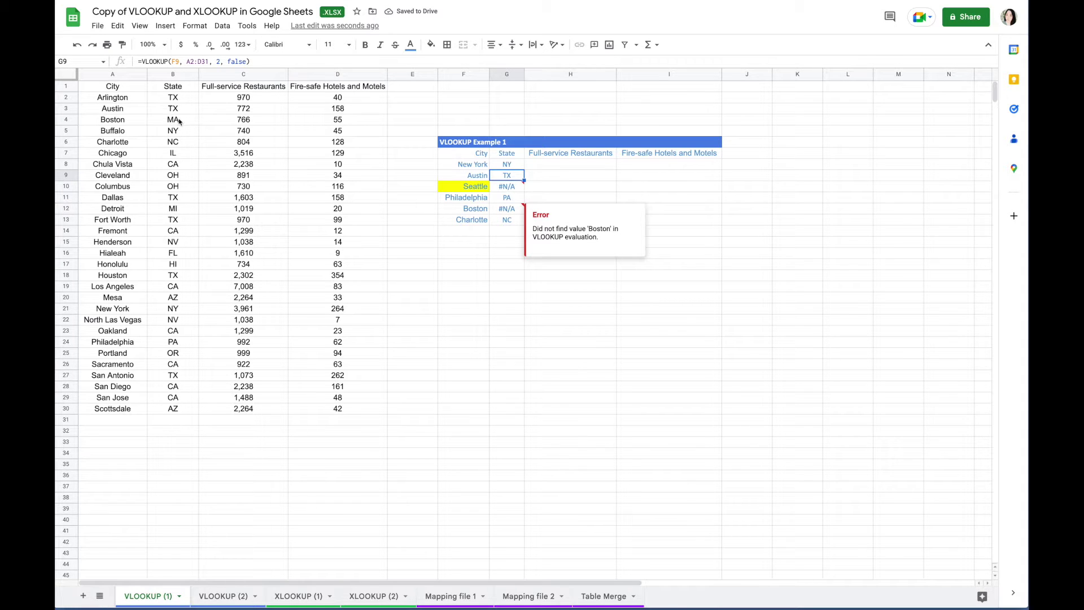
pyautogui.click(515, 213)
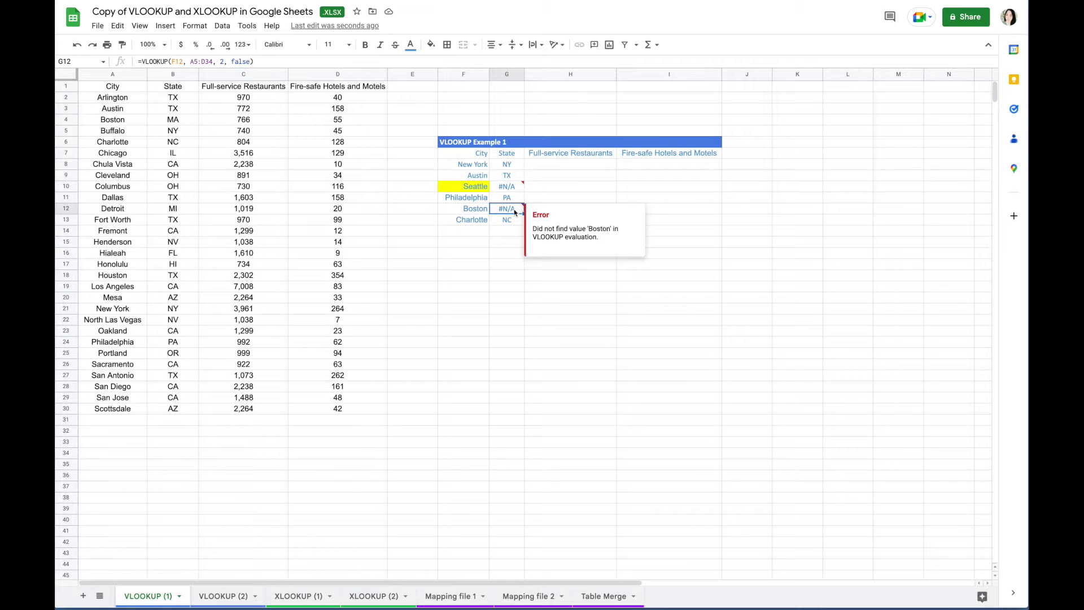
pyautogui.click(212, 61)
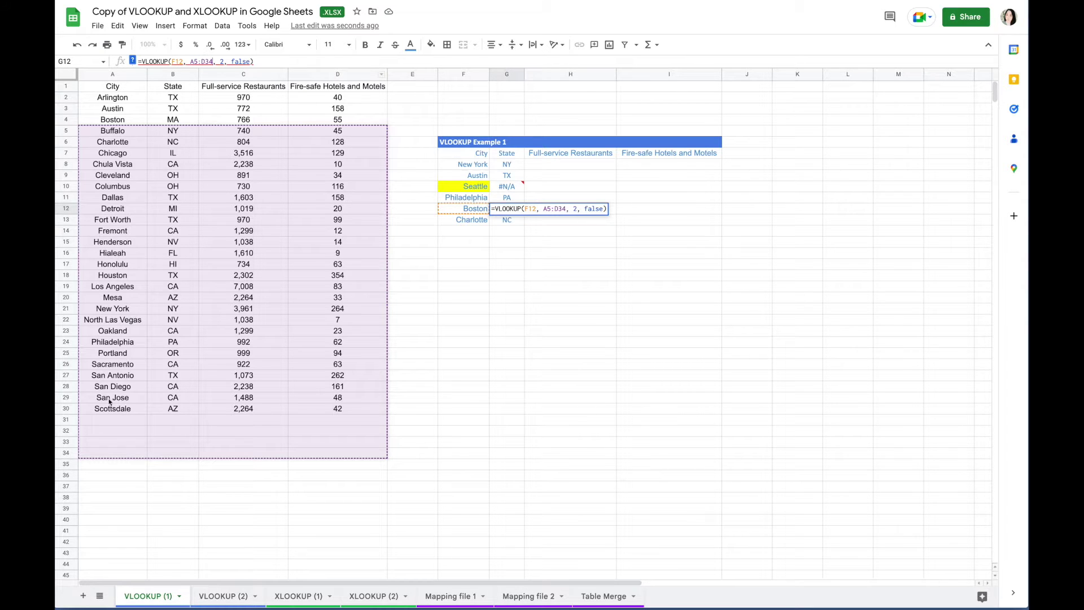
pyautogui.click(273, 61)
pyautogui.press('Return')
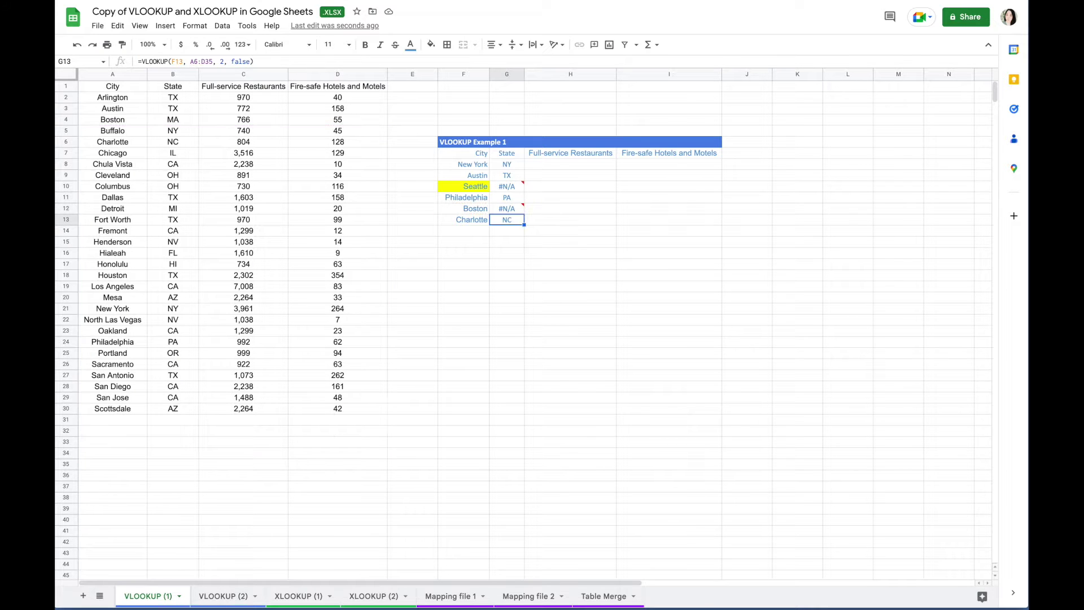
# Clear the autofilled State formulas in G9:G13.
pyautogui.moveTo(515, 176); pyautogui.dragTo(515, 219)
pyautogui.press('Delete')
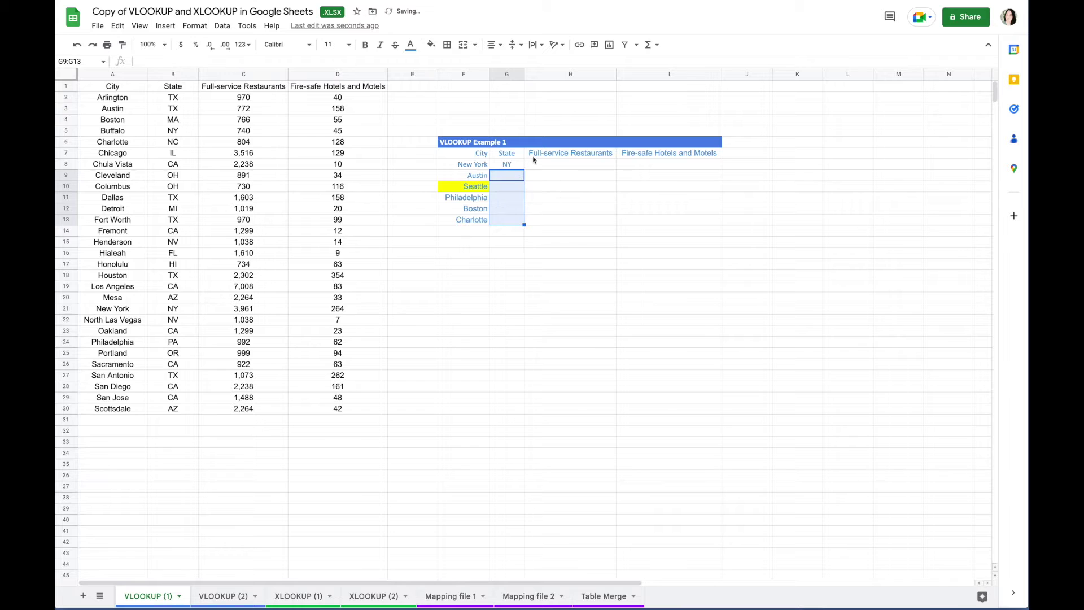
# Make the lookup range in G8 absolute as $A$1:$D$30, and accept the suggested autofill for the remaining State cells.
pyautogui.click(511, 164)
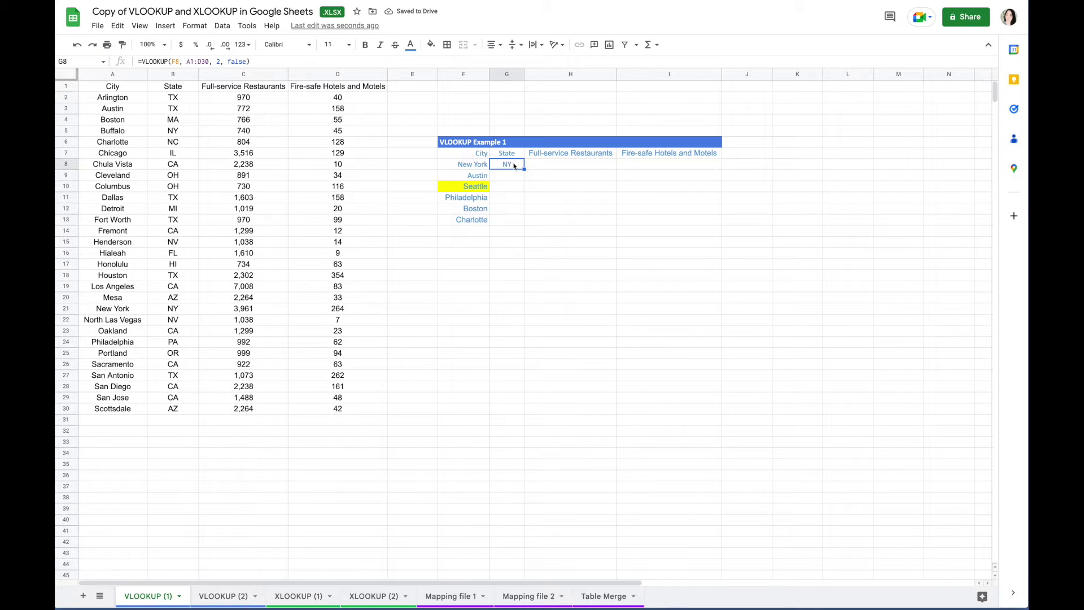
pyautogui.moveTo(210, 61); pyautogui.dragTo(186, 60)
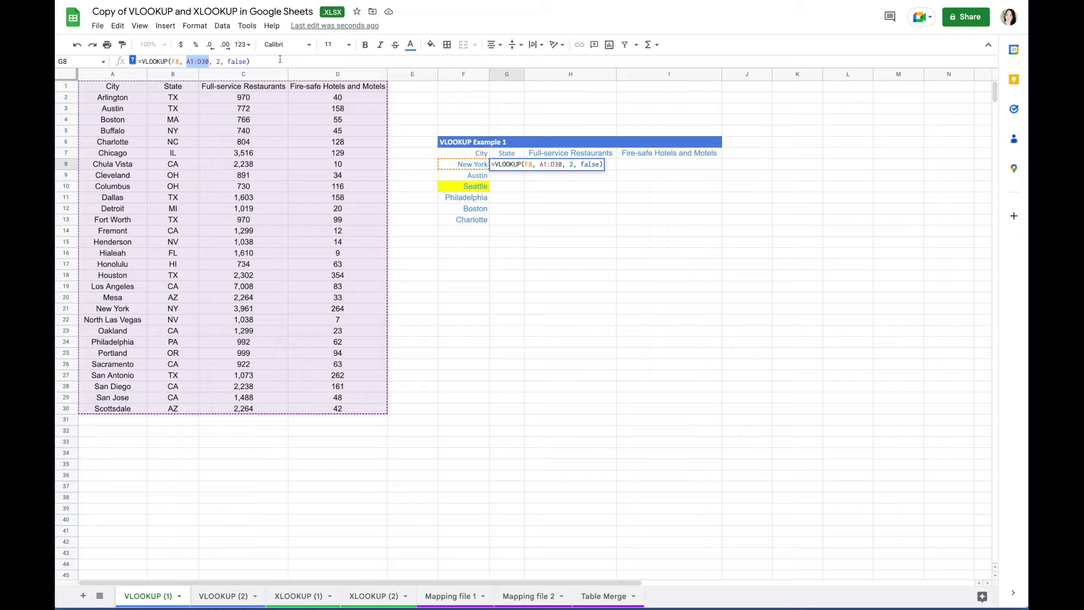
pyautogui.press('F4')
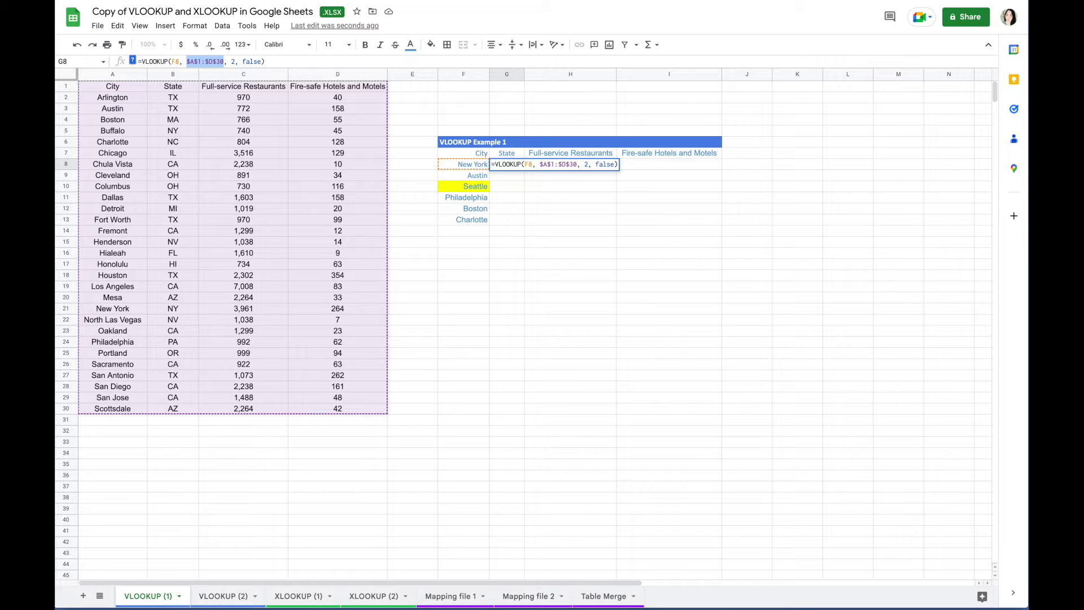
pyautogui.click(279, 59)
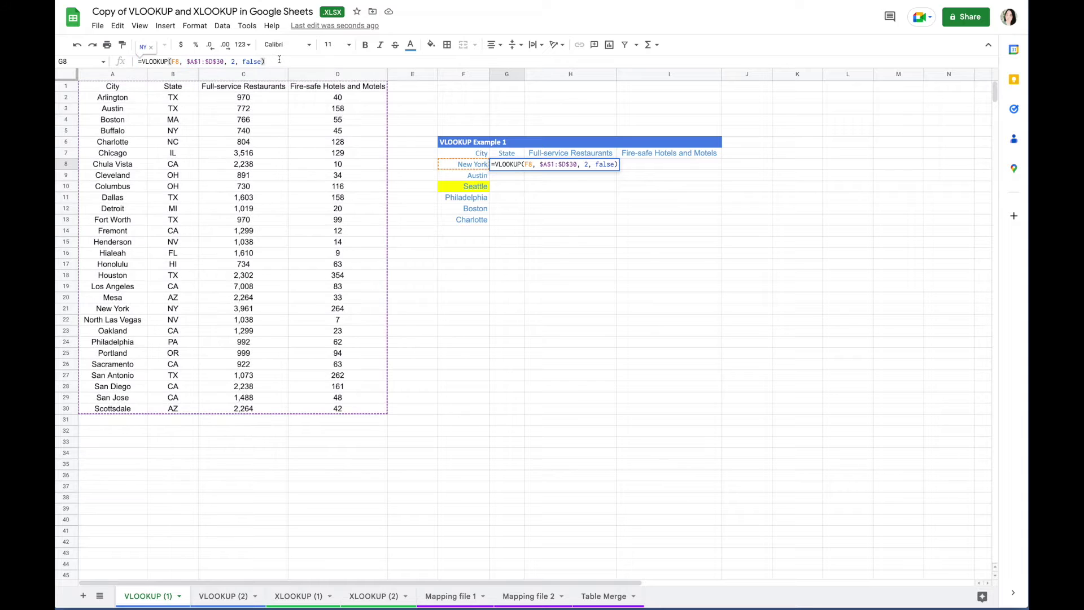
pyautogui.press('Return')
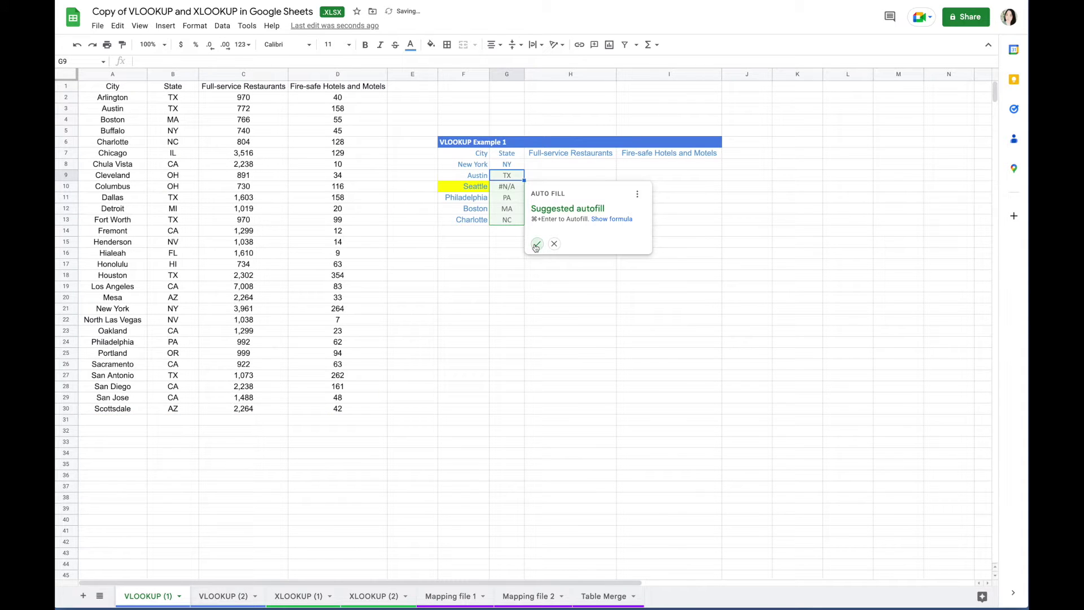
pyautogui.click(537, 245)
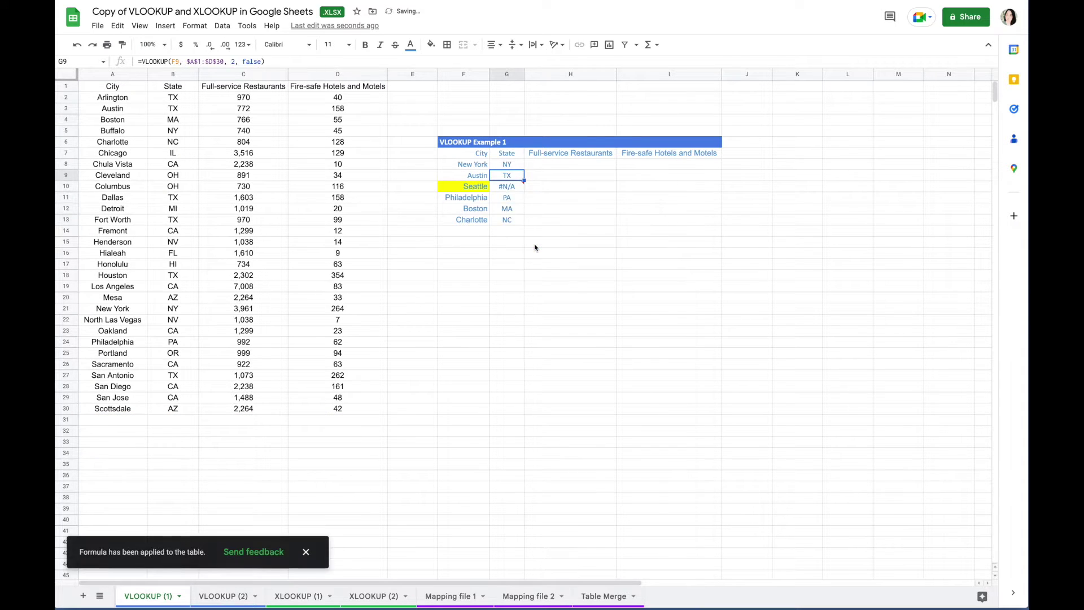
pyautogui.click(518, 212)
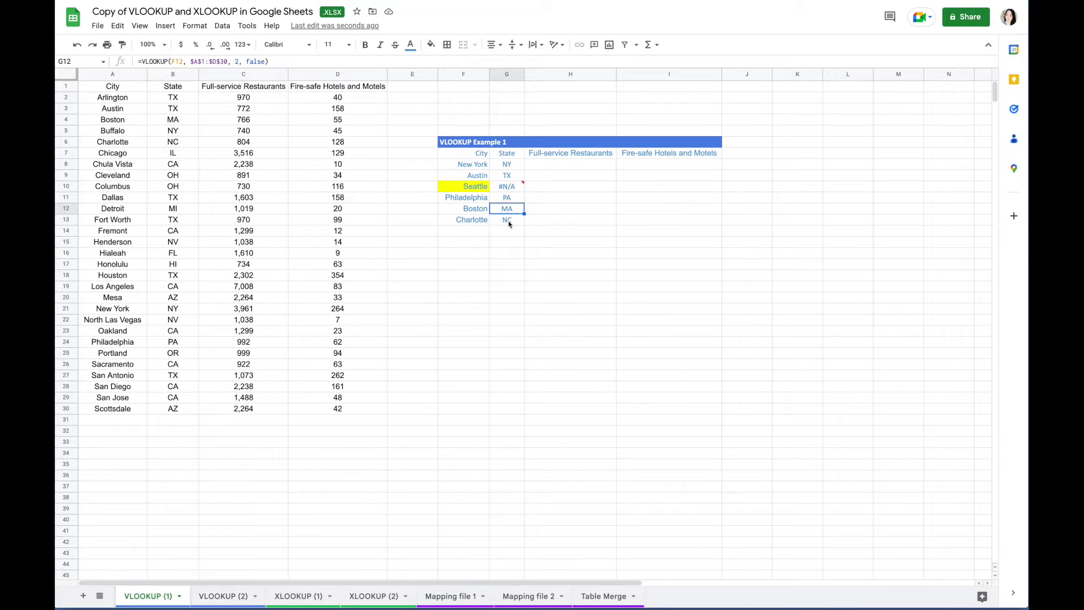
# Copy the VLOOKUP formula text from G8 into H8 under Full-service Restaurants, keeping the F8 reference.
pyautogui.click(582, 166)
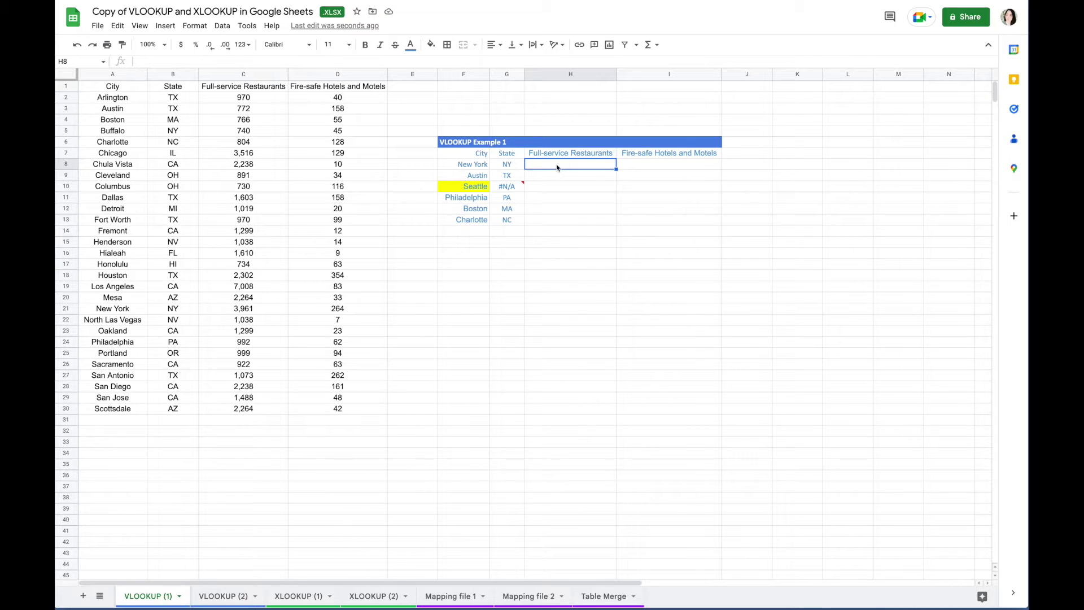
pyautogui.click(506, 164)
pyautogui.moveTo(266, 61); pyautogui.dragTo(131, 63)
pyautogui.hotkey('ctrl', 'c')
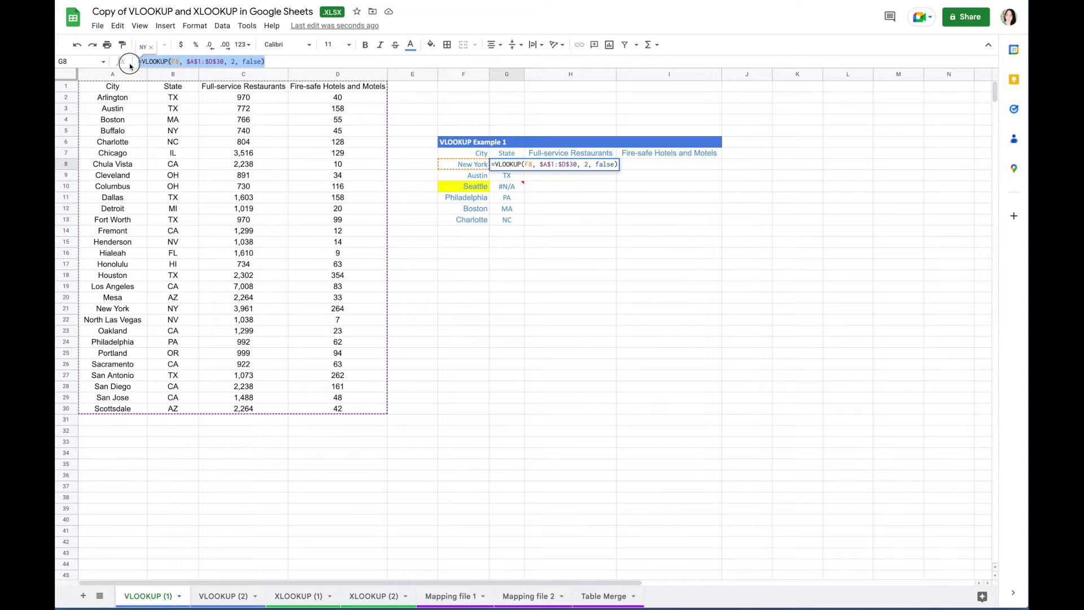
pyautogui.click(304, 59)
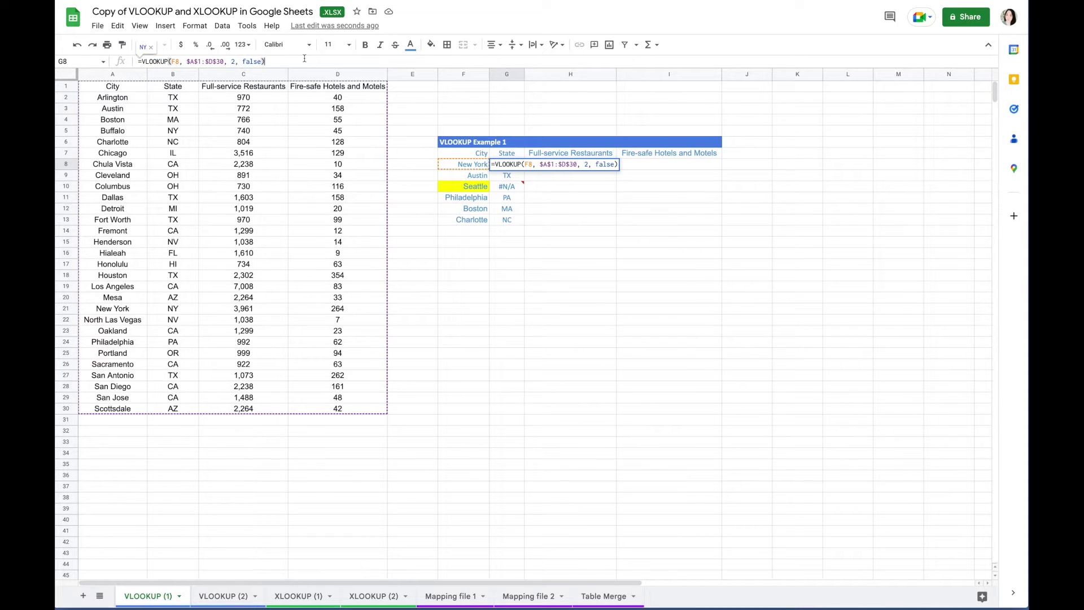
pyautogui.press('Tab')
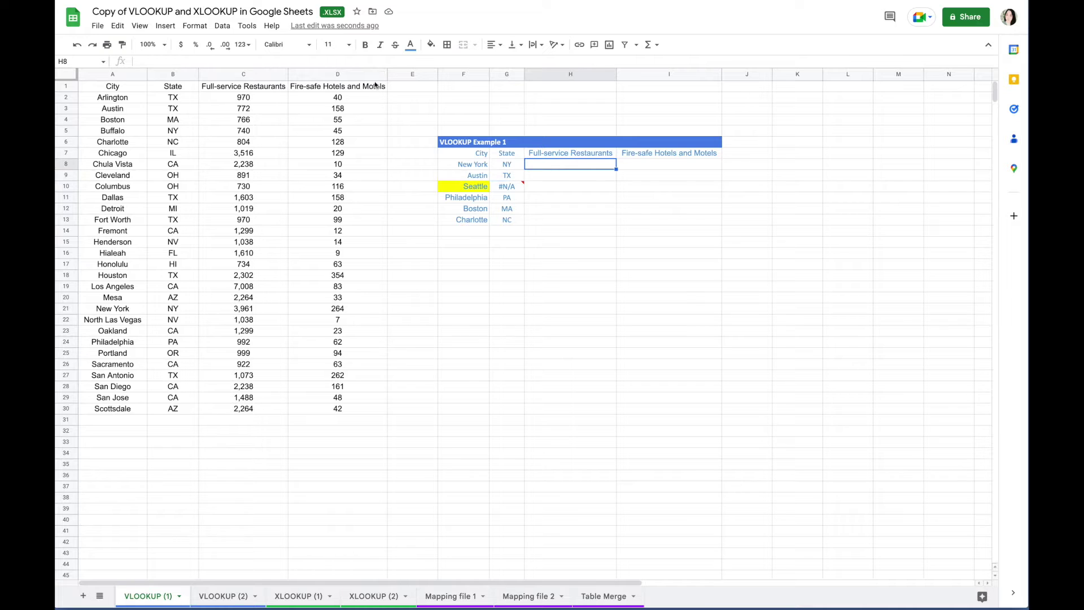
pyautogui.hotkey('ctrl', 'v')
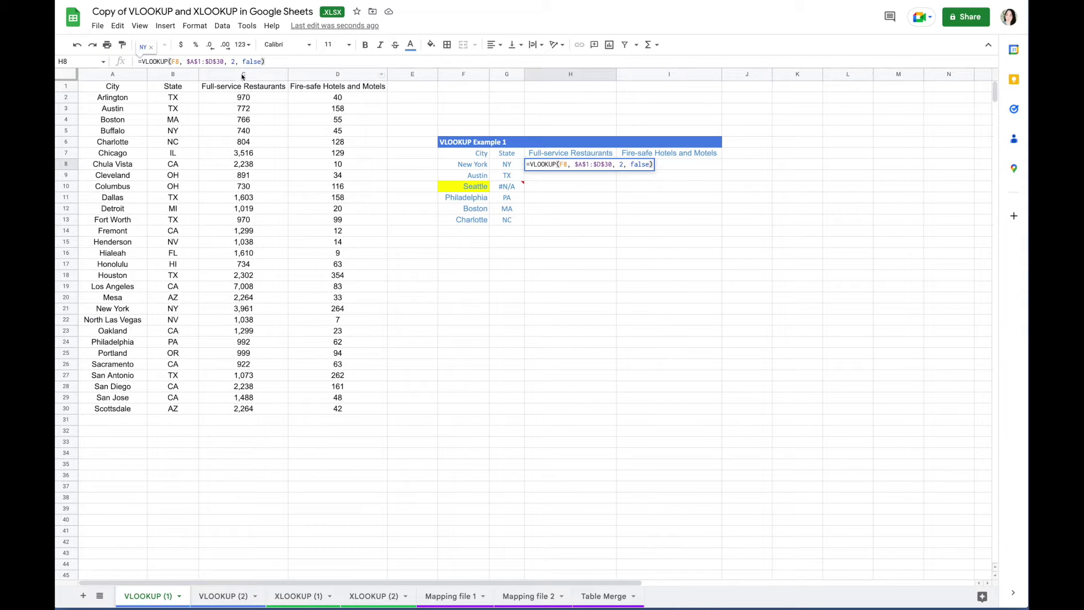
# Set the column index in H8's VLOOKUP to 3 and accept the suggested autofill for the Full-service Restaurants column.
pyautogui.click(230, 61)
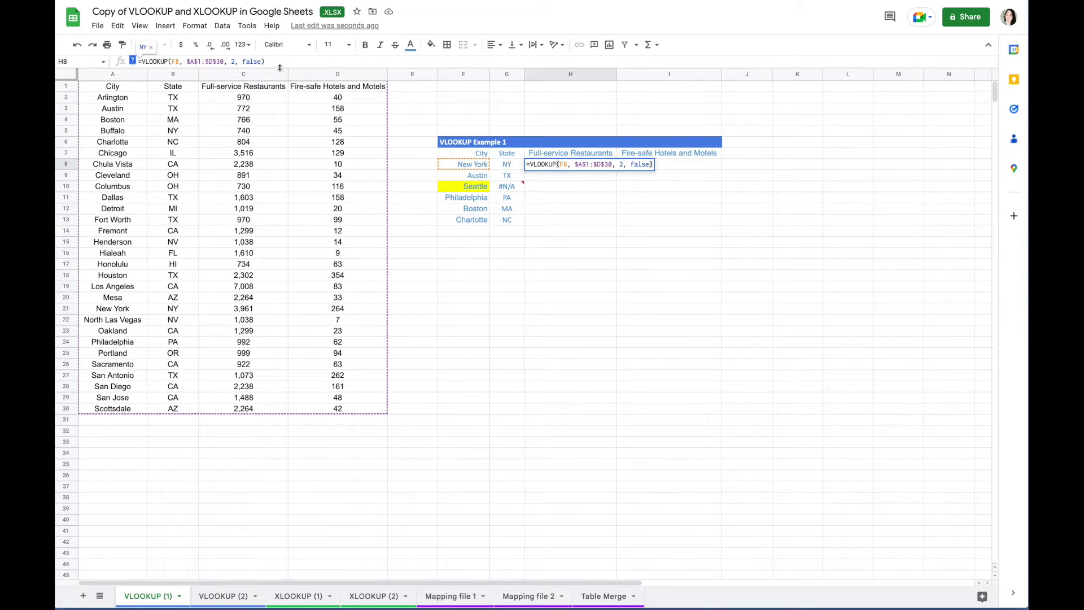
pyautogui.press('BackSpace')
pyautogui.write('3')
pyautogui.press('Return')
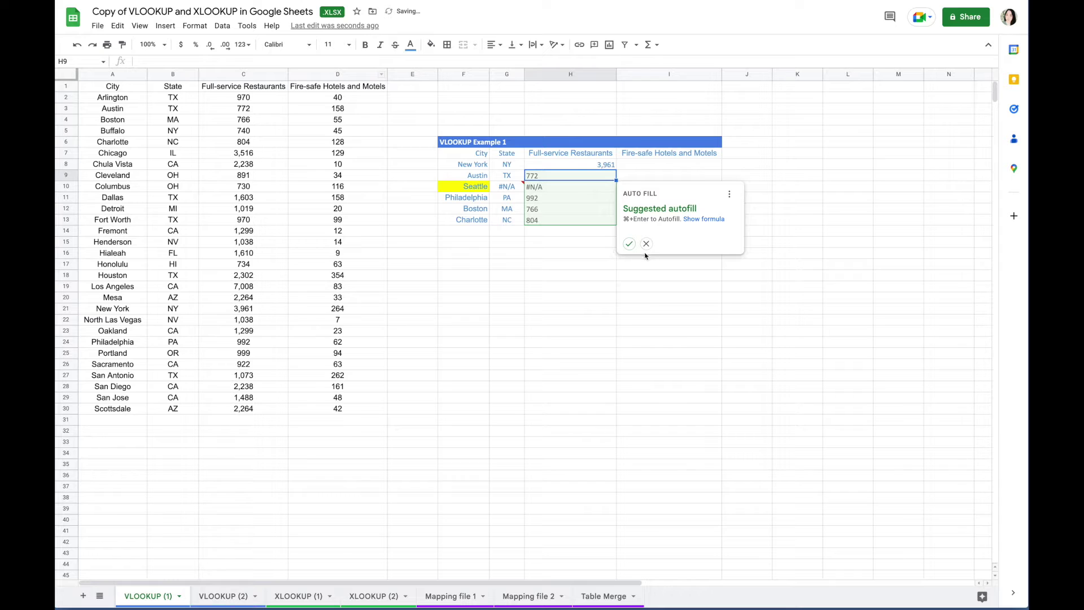
pyautogui.click(629, 245)
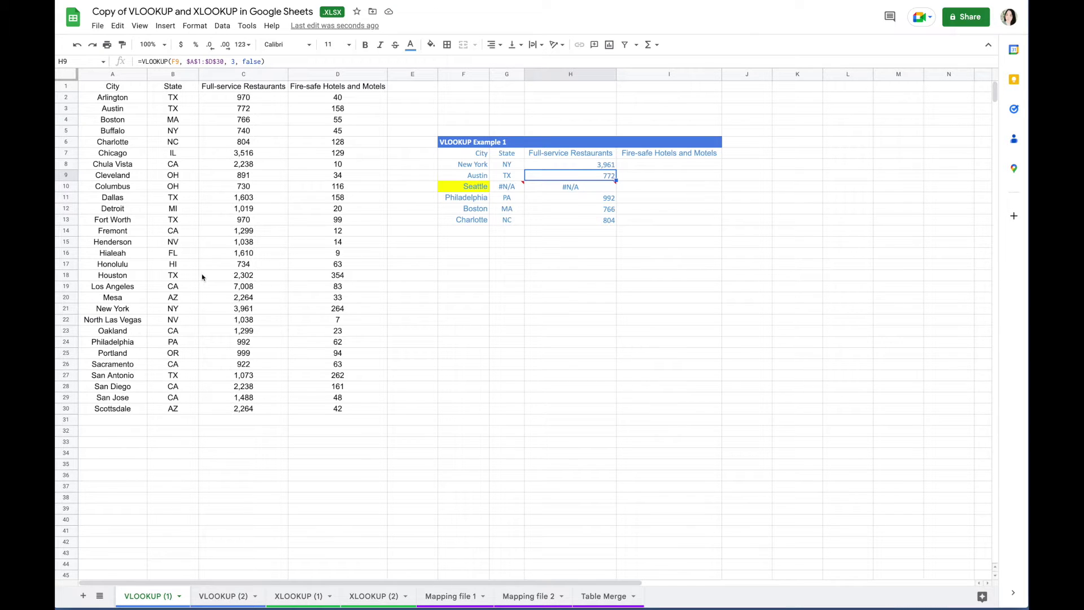
pyautogui.moveTo(587, 188)
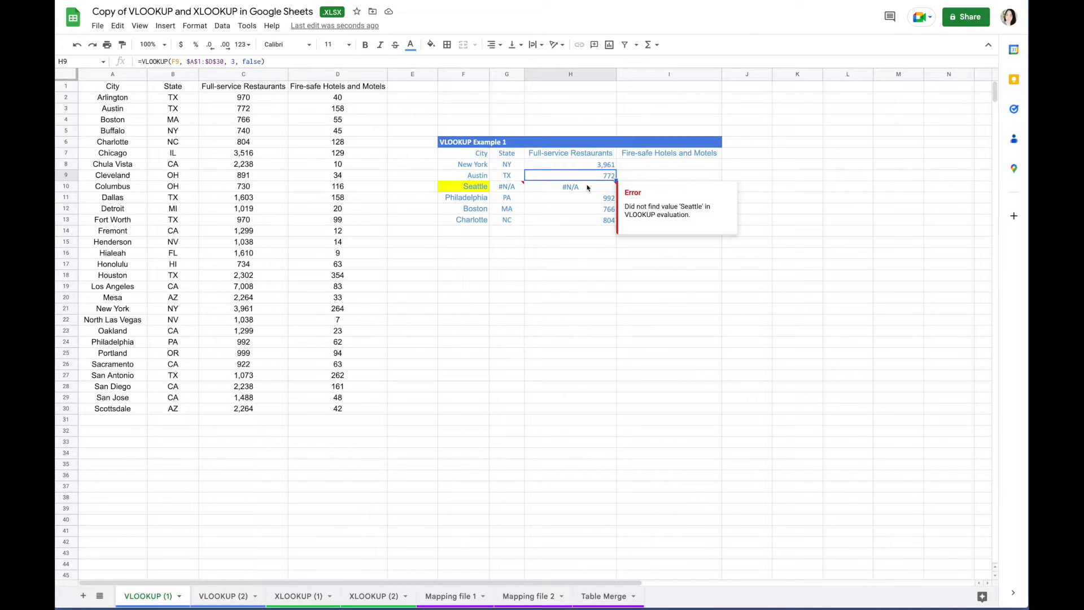
# Reuse the VLOOKUP formula in I8 under Fire-safe Hotels and Motels with column index 4, and accept the suggested autofill for that column.
pyautogui.click(648, 166)
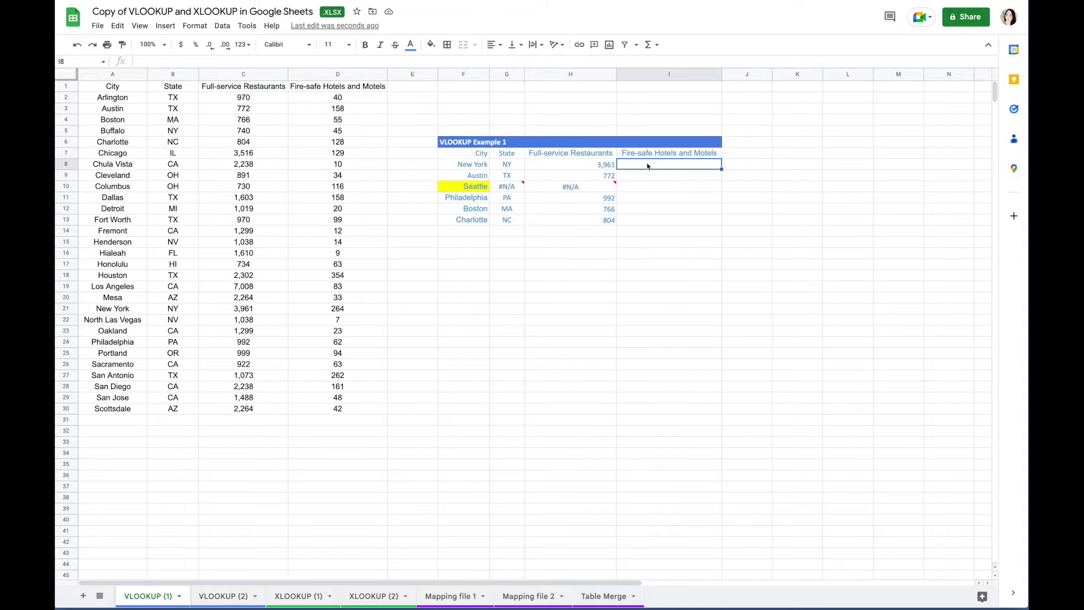
pyautogui.click(374, 61)
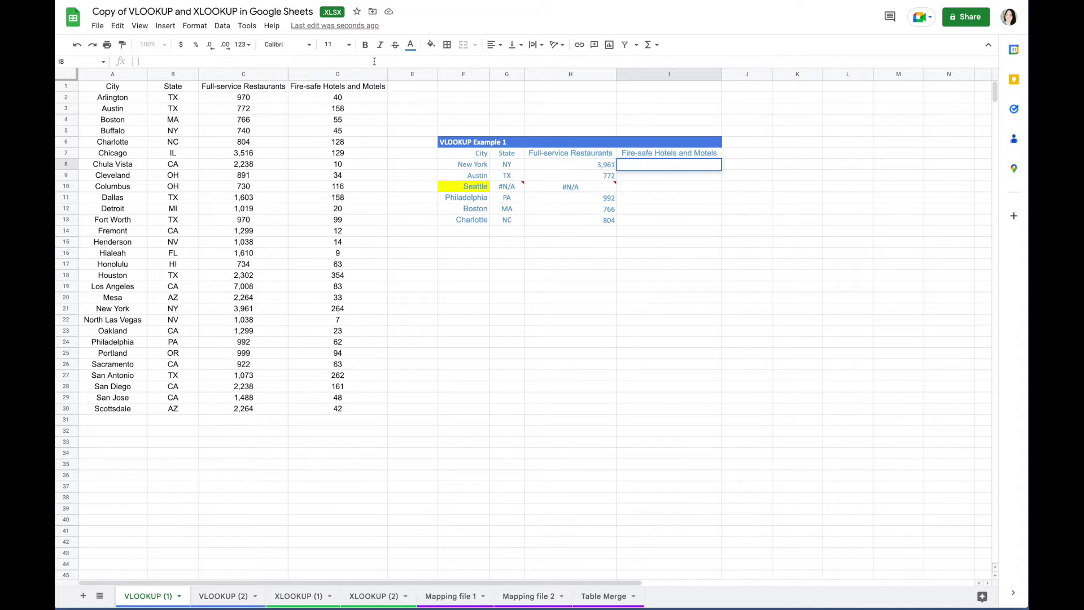
pyautogui.hotkey('ctrl', 'v')
pyautogui.click(240, 61)
pyautogui.press('BackSpace')
pyautogui.write('4')
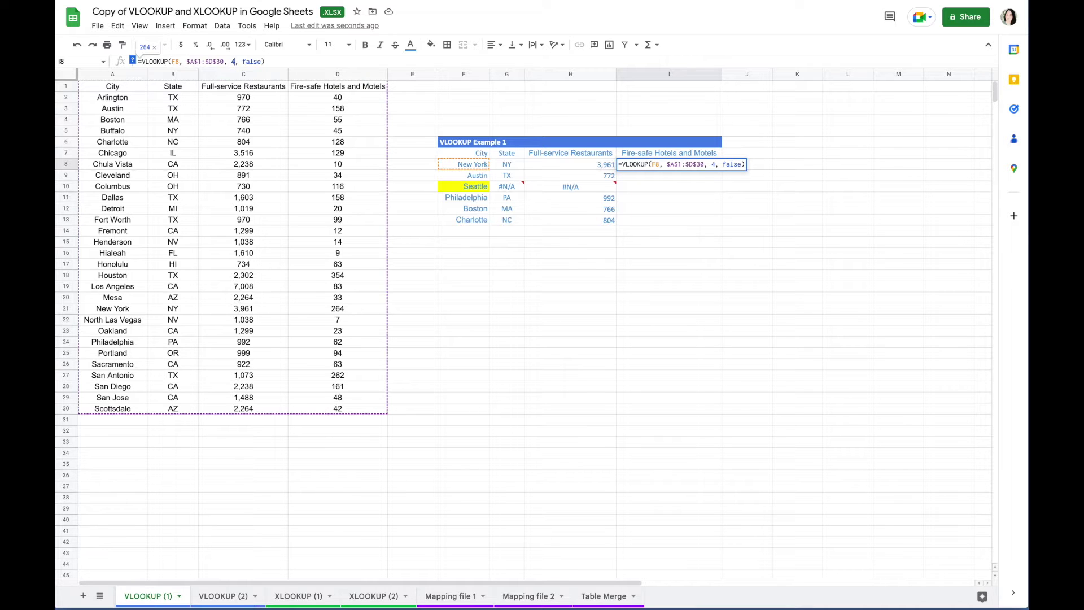
pyautogui.press('Return')
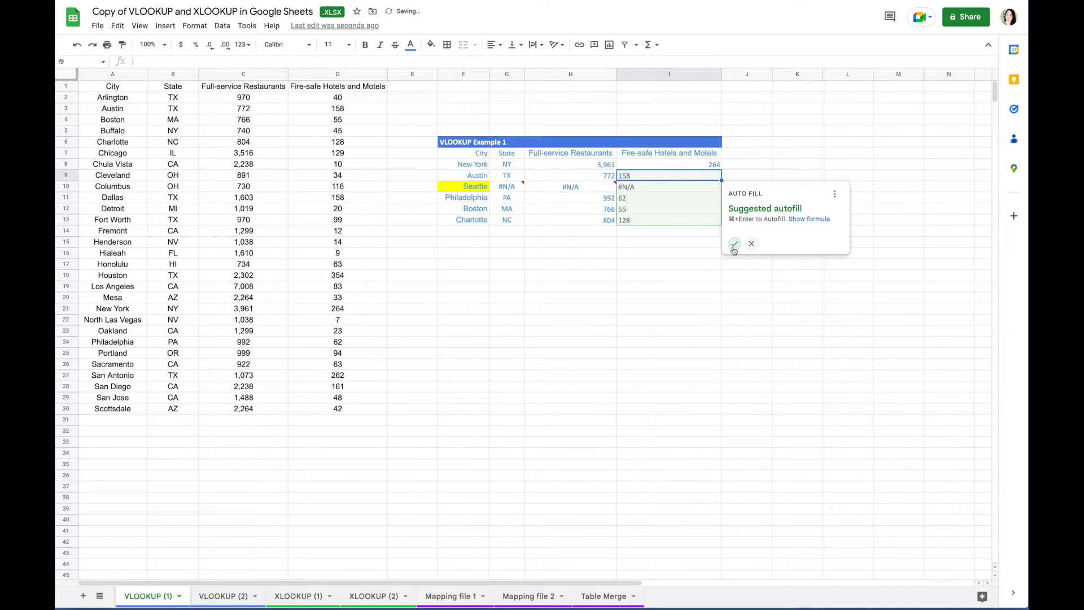
pyautogui.click(734, 243)
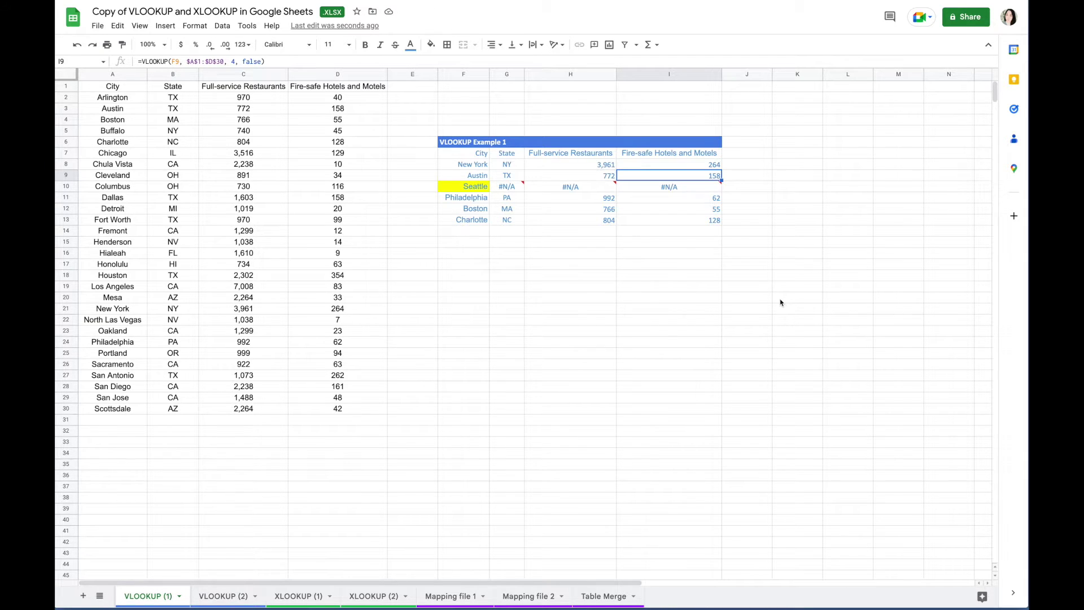
# Switch to the VLOOKUP (2) sheet and examine the order of the State and City columns in the source table.
pyautogui.click(231, 603)
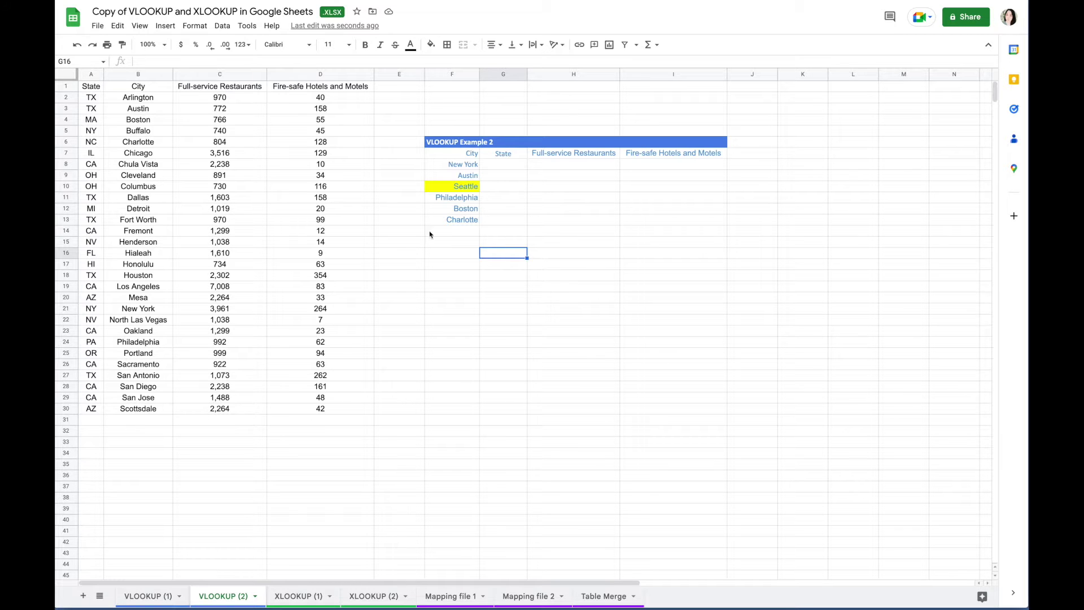
pyautogui.click(100, 88)
pyautogui.moveTo(101, 88); pyautogui.dragTo(197, 91)
pyautogui.click(98, 100)
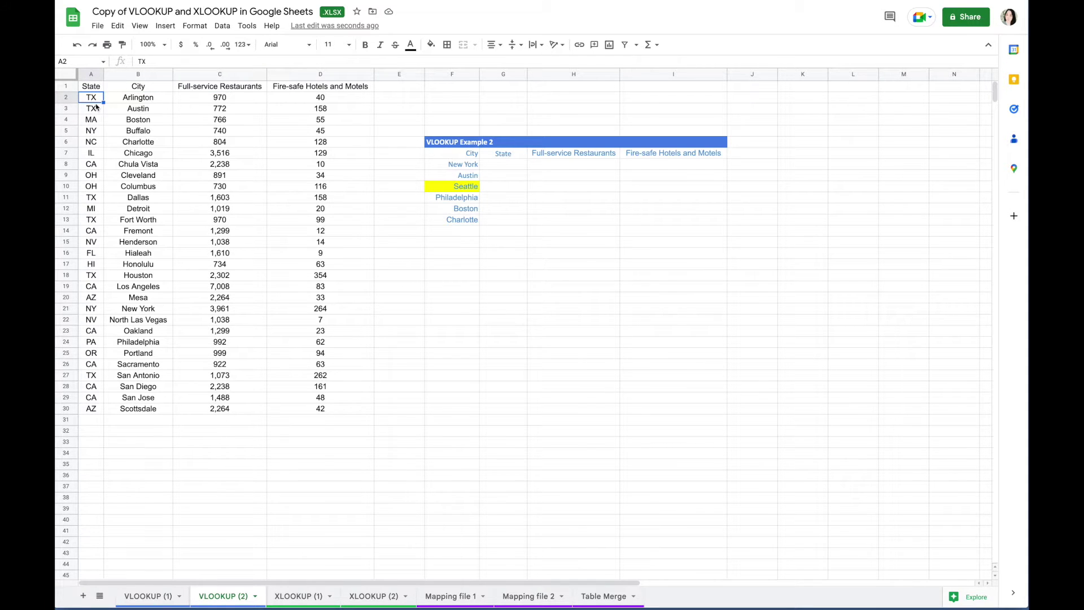
# Begin a VLOOKUP formula in G8 under State, using the New York cell F8 as the search key.
pyautogui.click(494, 164)
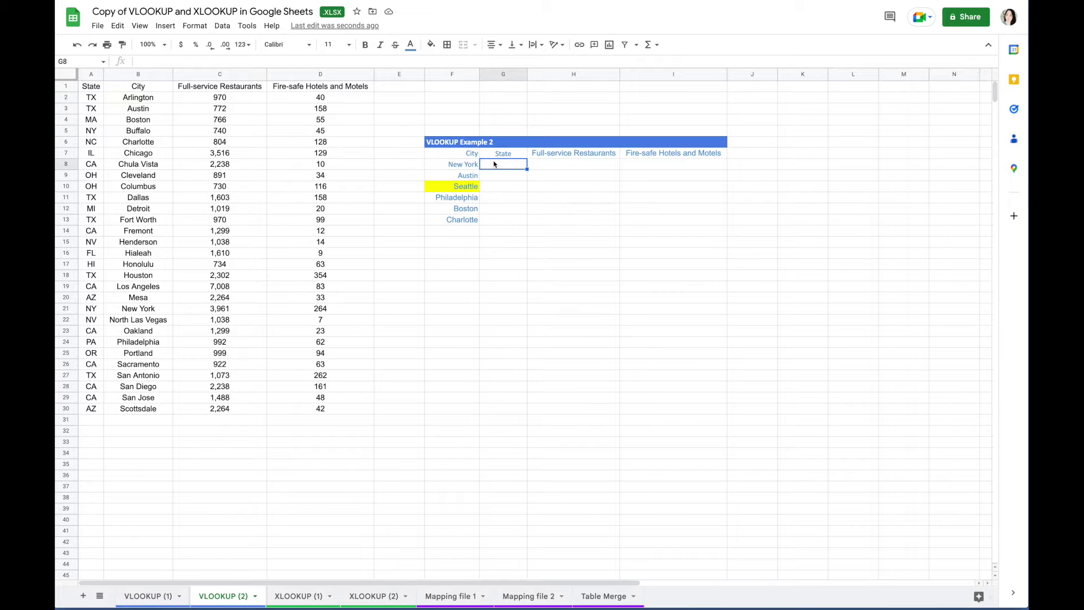
pyautogui.click(416, 61)
pyautogui.write('=vloo')
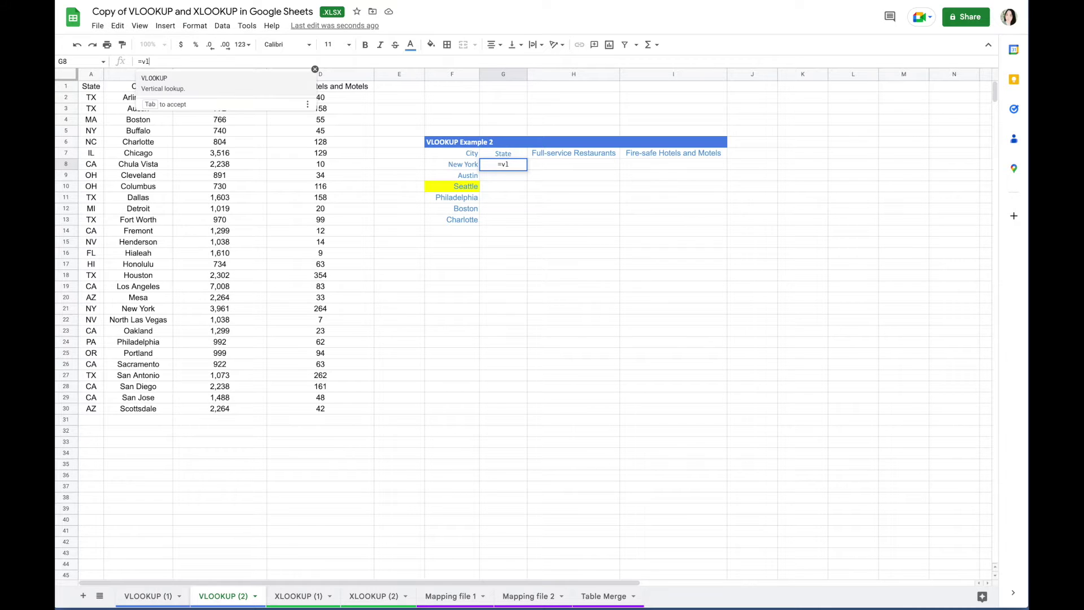
pyautogui.click(215, 83)
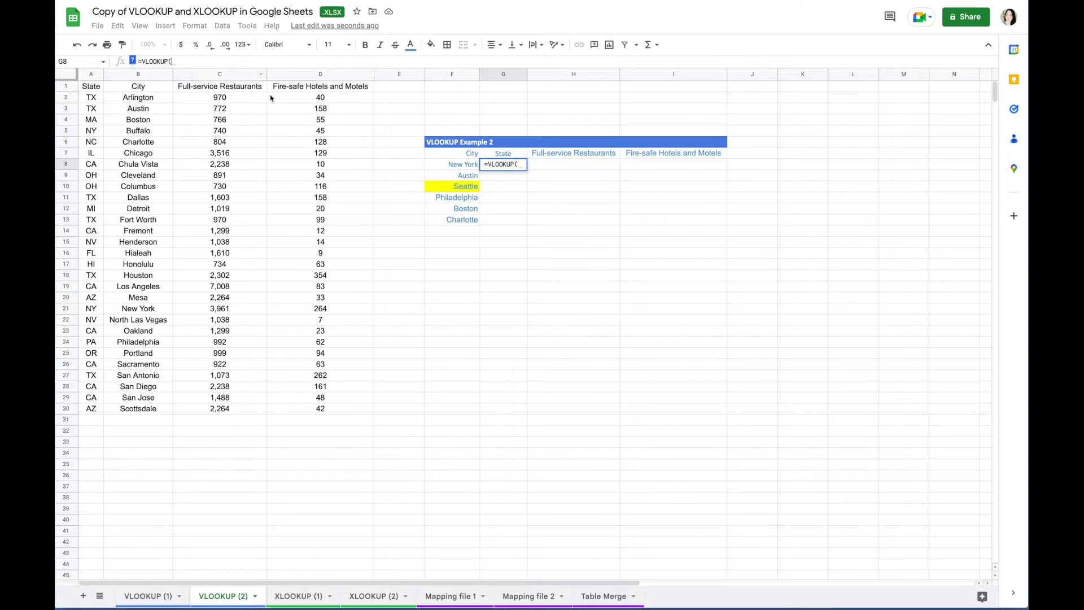
pyautogui.click(463, 167)
pyautogui.write(',')
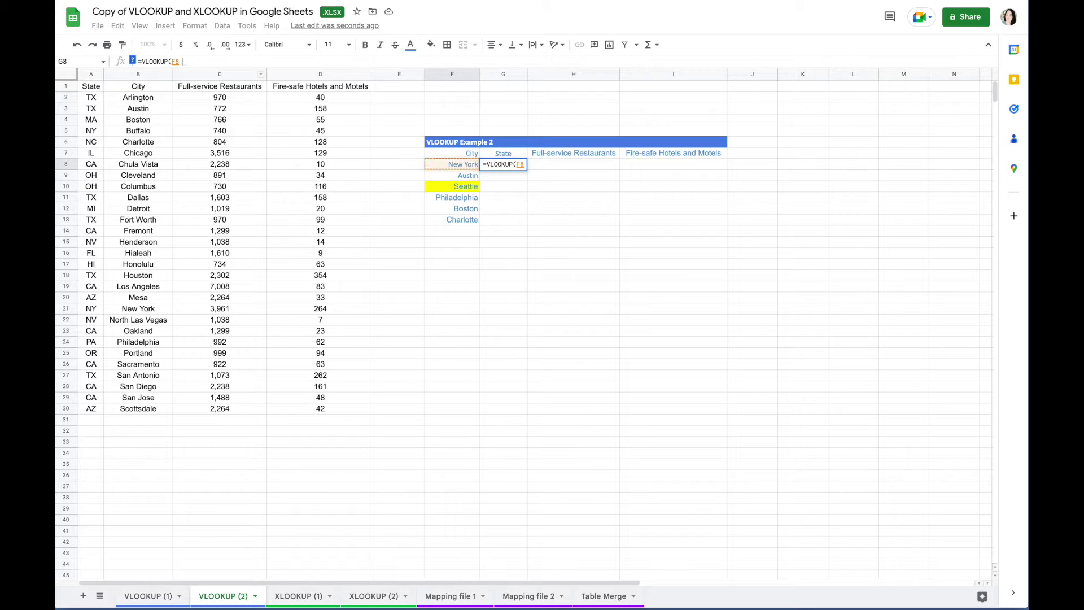
# Complete G8's VLOOKUP with range A1:D30, column index 1 and false, and inspect the cell's error details.
pyautogui.moveTo(92, 90); pyautogui.dragTo(346, 412)
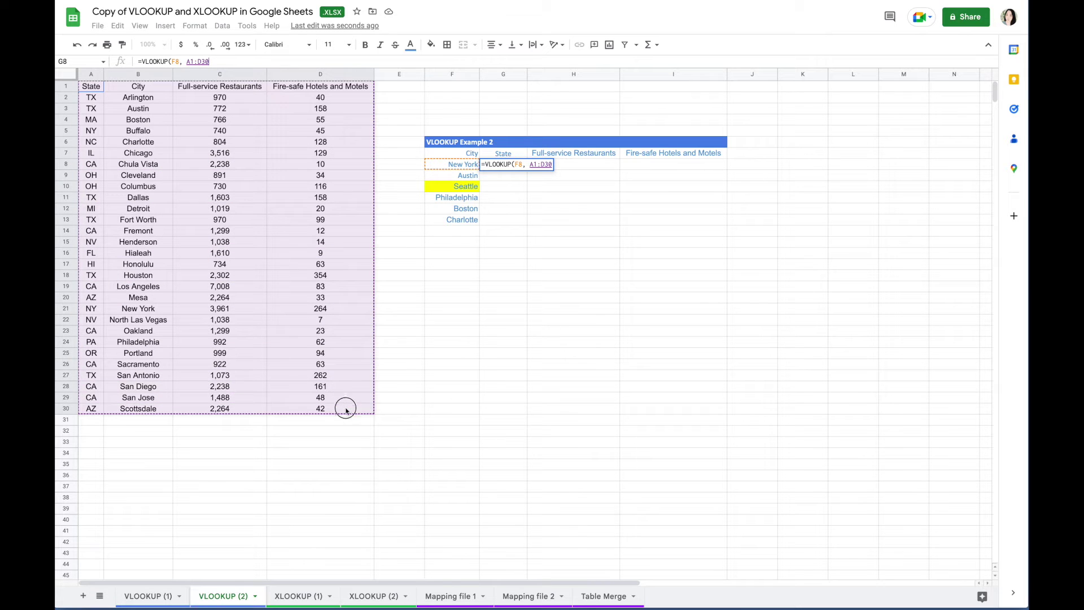
pyautogui.write(',')
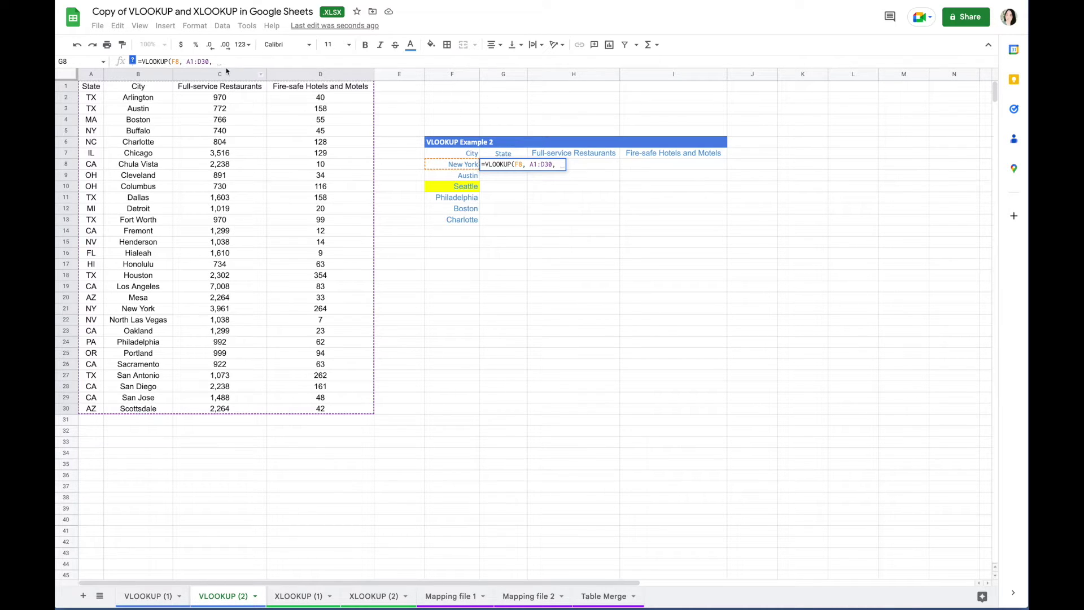
pyautogui.write('1')
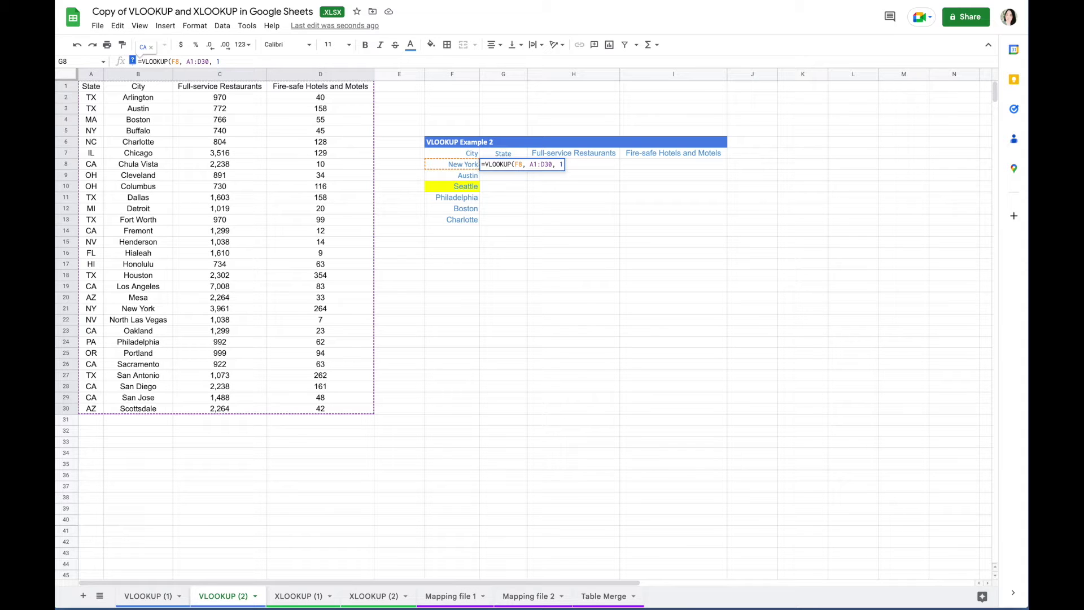
pyautogui.write(', false')
pyautogui.press('Return')
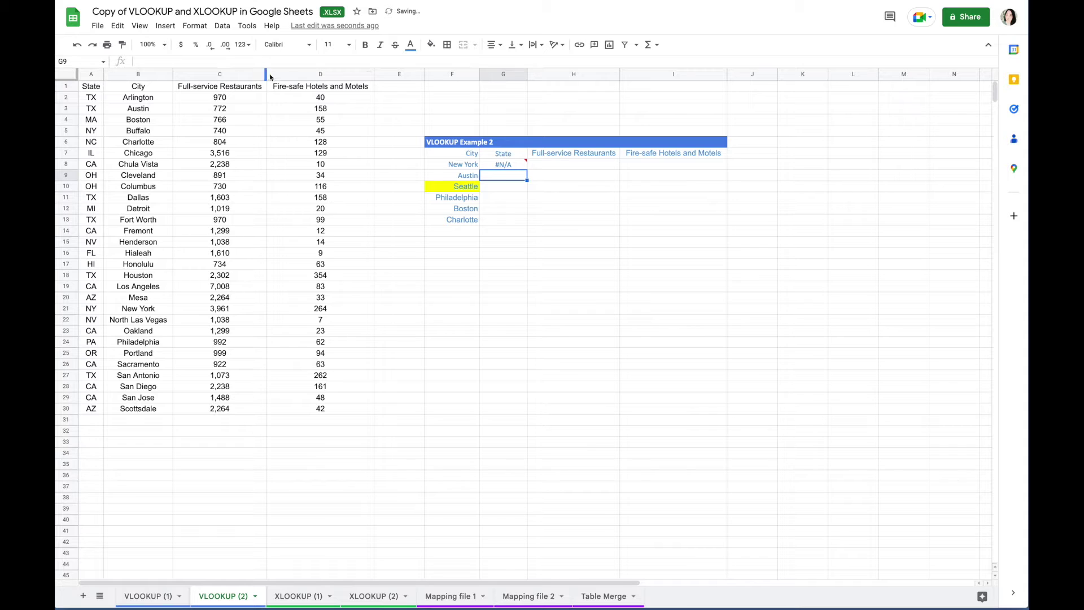
pyautogui.click(516, 166)
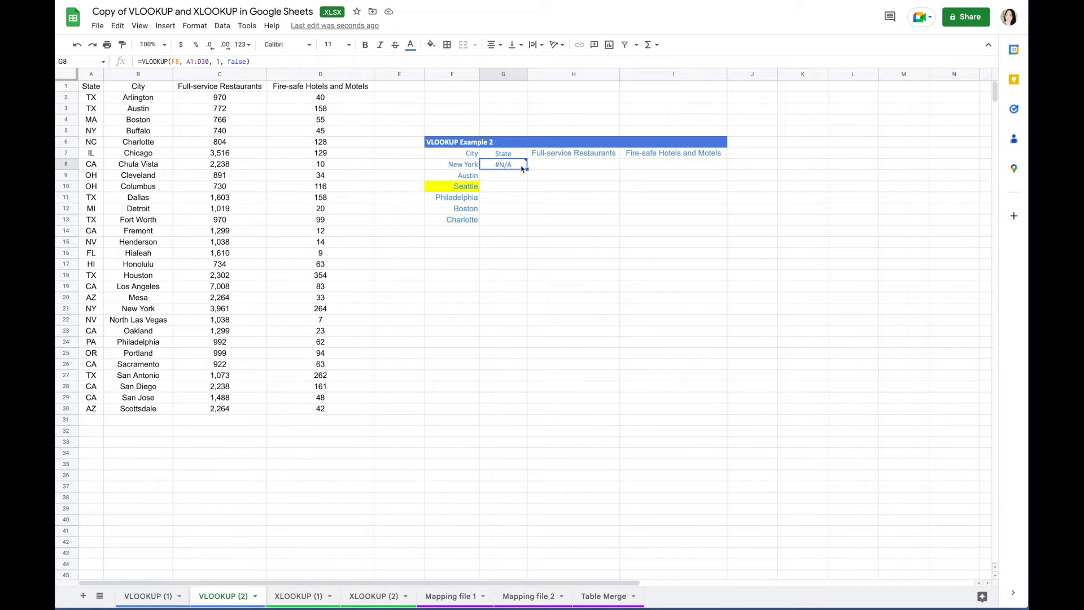
pyautogui.moveTo(523, 169)
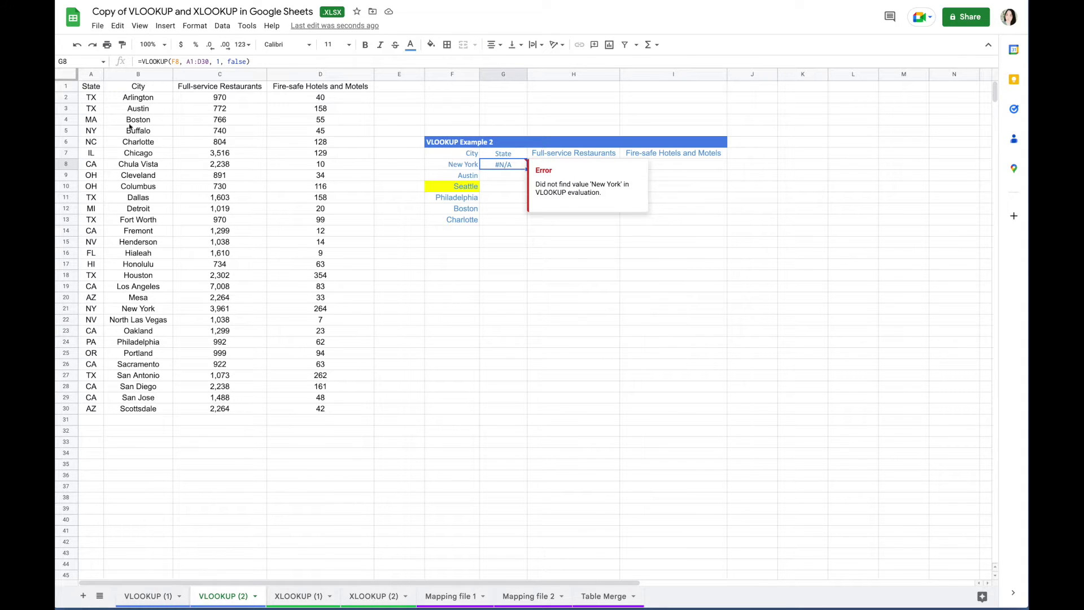
# Begin a VLOOKUP formula in H8 under Full-service Restaurants with F8 as the search key.
pyautogui.click(588, 165)
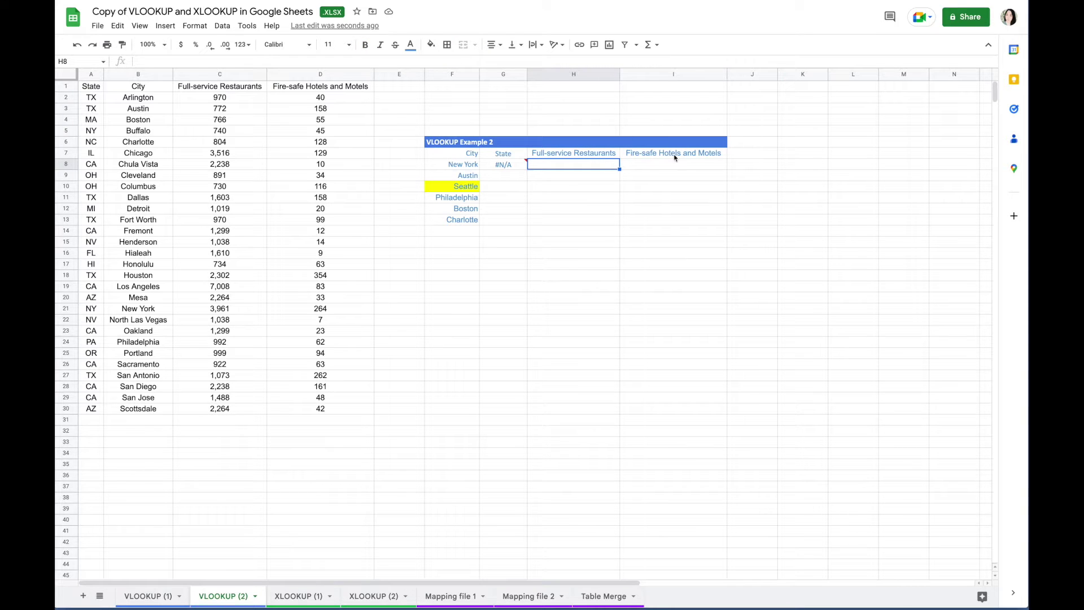
pyautogui.click(323, 62)
pyautogui.write('=vloo')
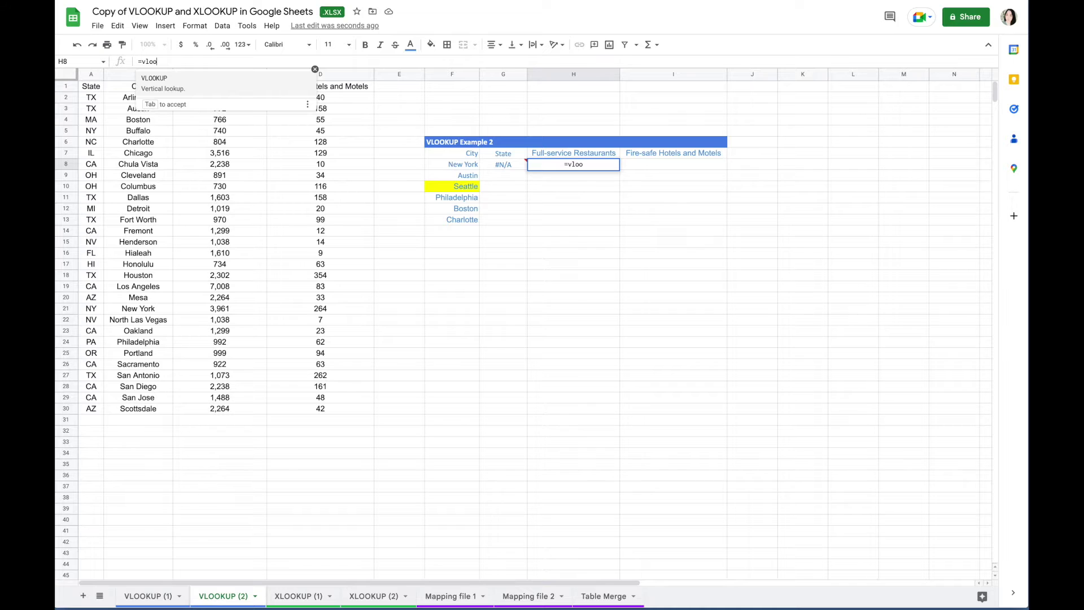
pyautogui.click(256, 84)
pyautogui.click(449, 162)
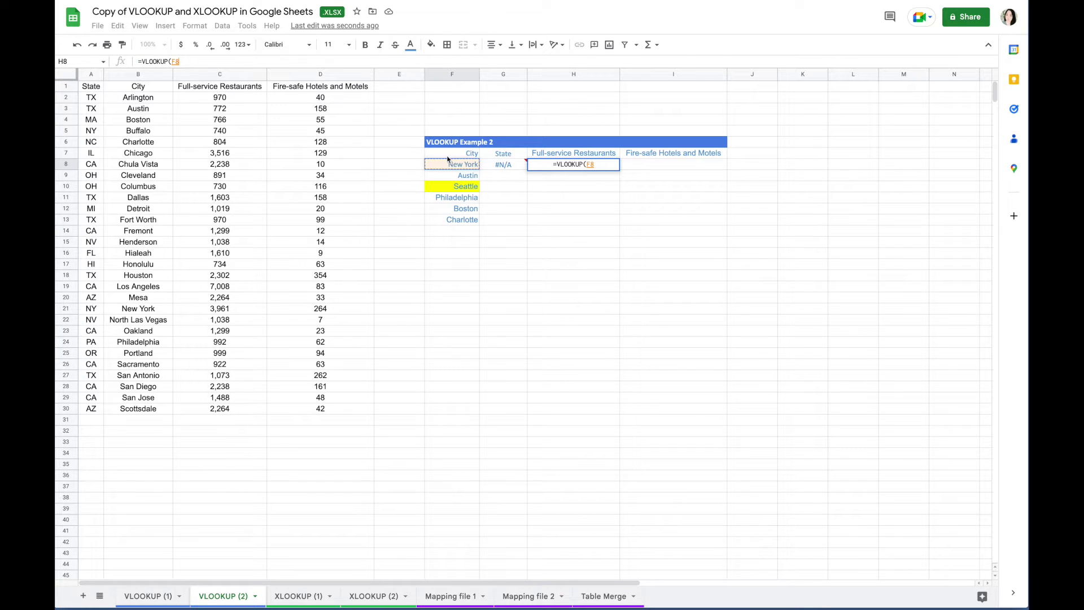
pyautogui.write(',')
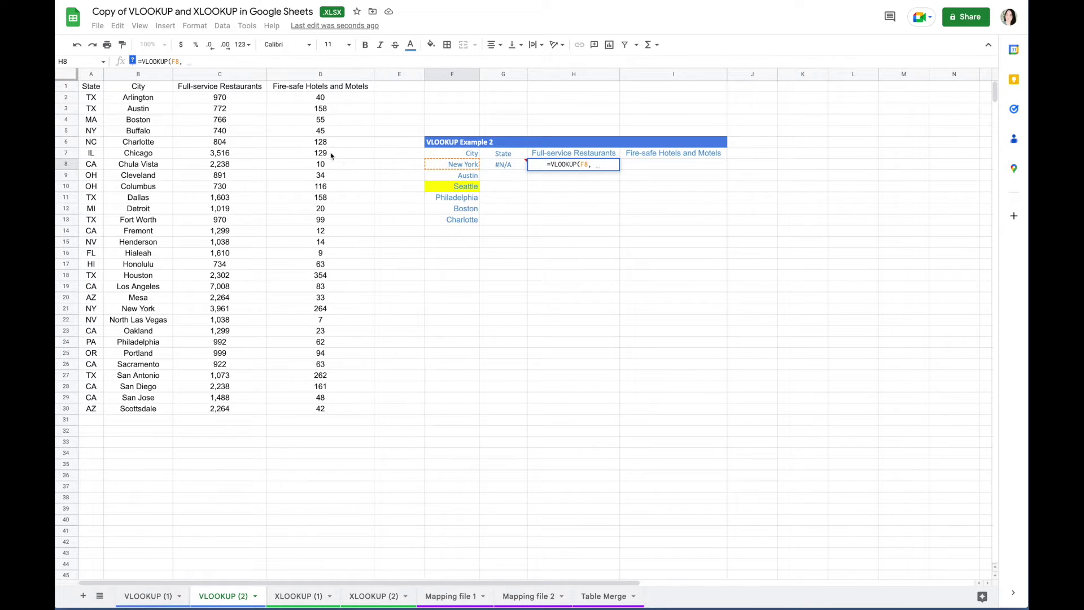
# Complete H8's VLOOKUP with range A1:D30, column index 3 and false, and reject the suggested formula correction.
pyautogui.click(95, 89)
pyautogui.moveTo(125, 90); pyautogui.dragTo(372, 407)
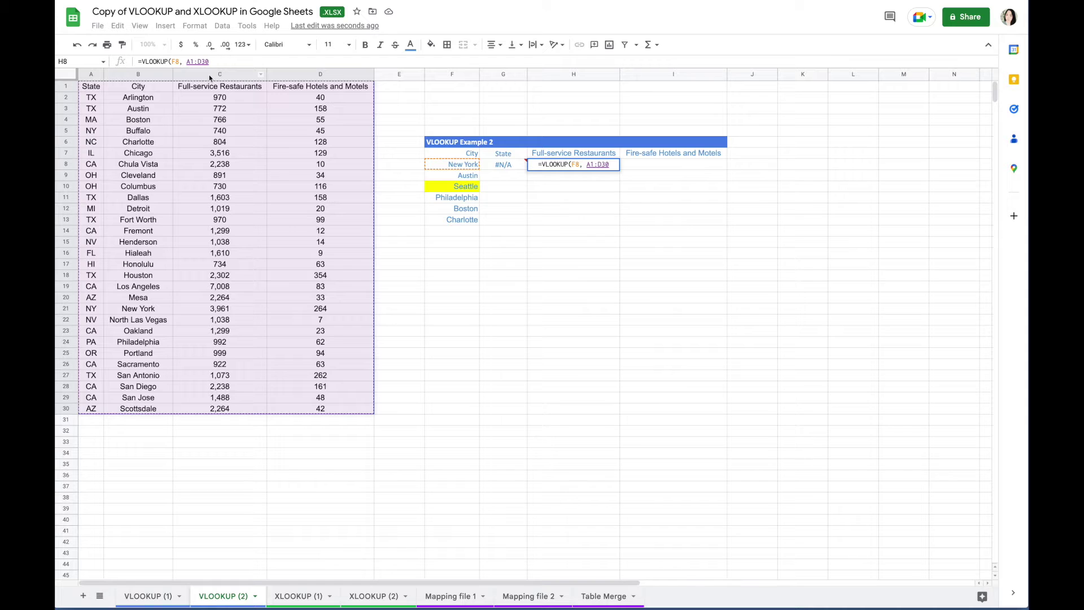
pyautogui.write(', 3')
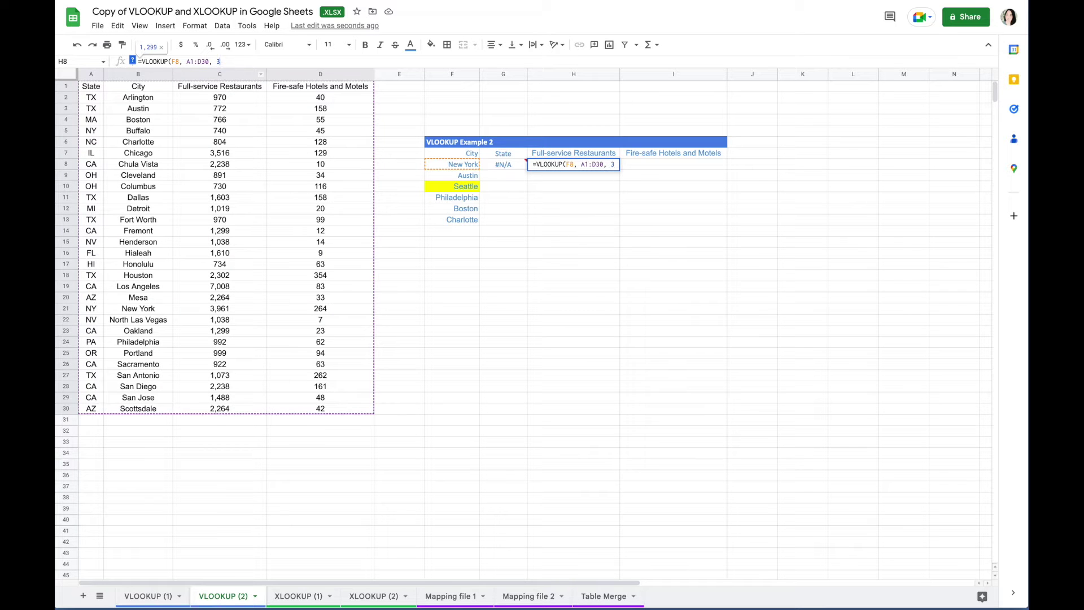
pyautogui.write(', false)')
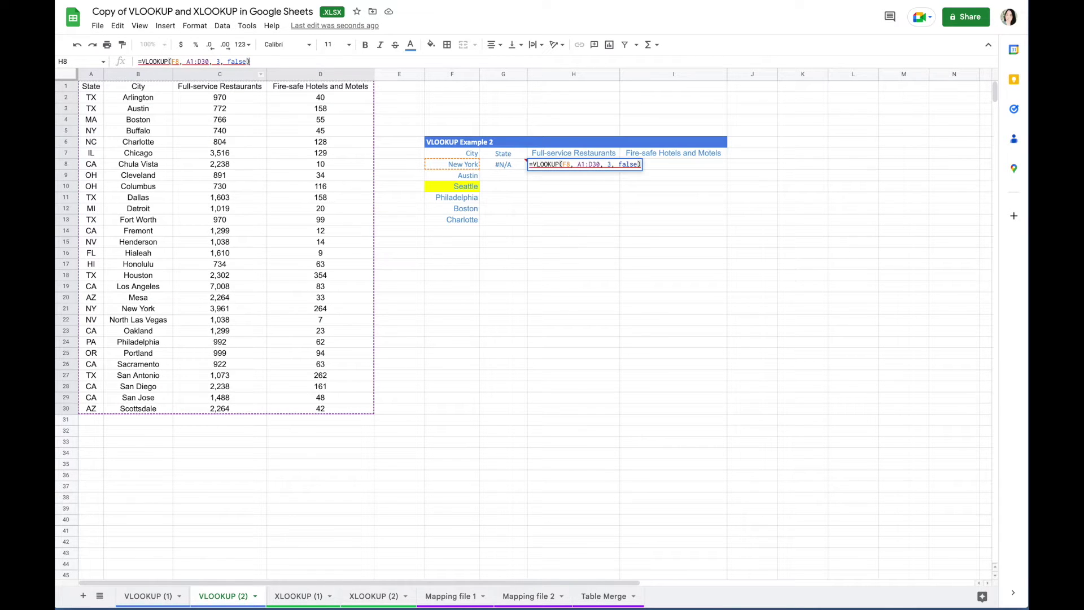
pyautogui.press('Return')
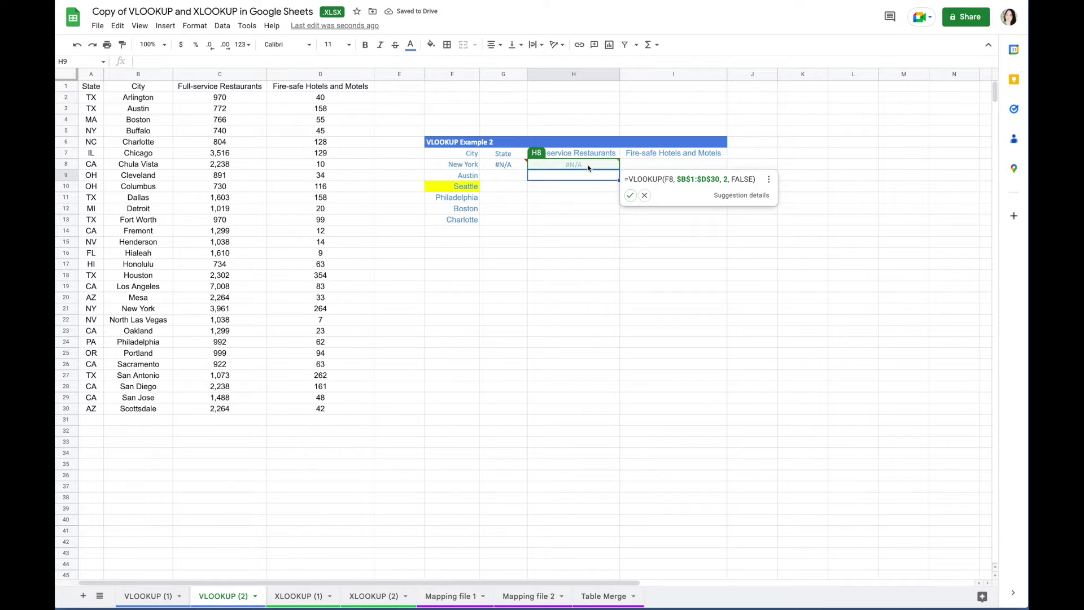
pyautogui.click(645, 194)
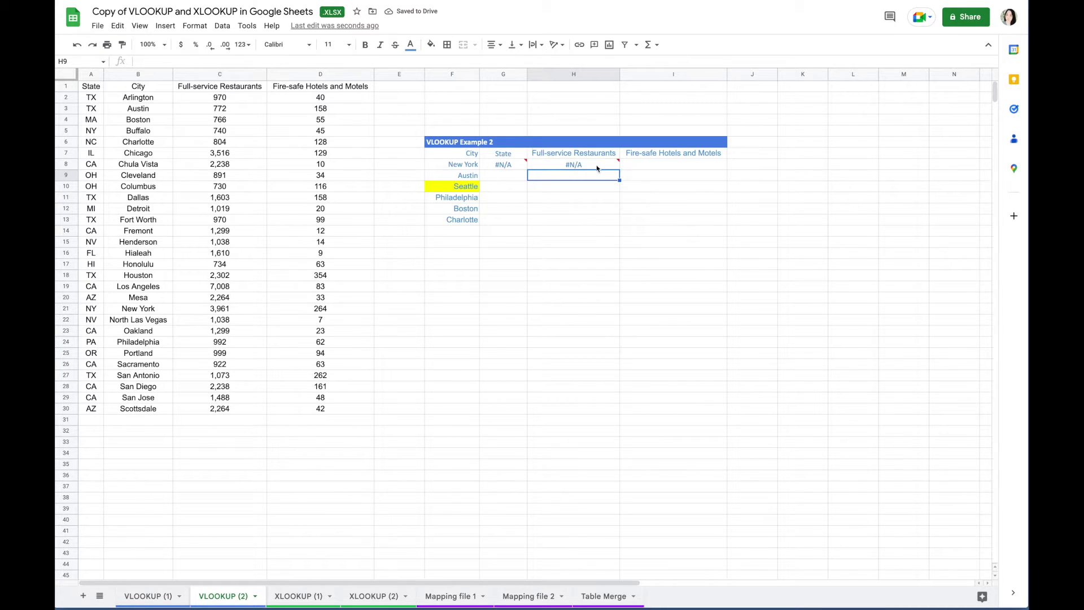
# Replace the lookup range in H8's VLOOKUP with B1:D30 so that it starts at the City column.
pyautogui.click(599, 168)
pyautogui.click(214, 61)
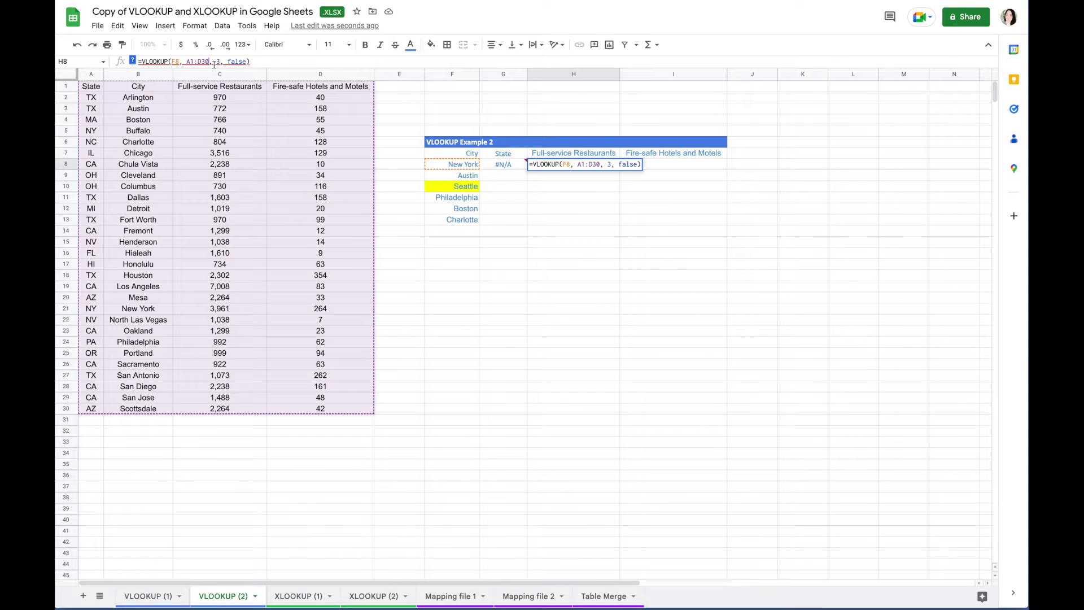
pyautogui.press('BackSpace')
pyautogui.press('BackSpace')
pyautogui.press('BackSpace')
pyautogui.press('BackSpace')
pyautogui.press('BackSpace')
pyautogui.press('BackSpace')
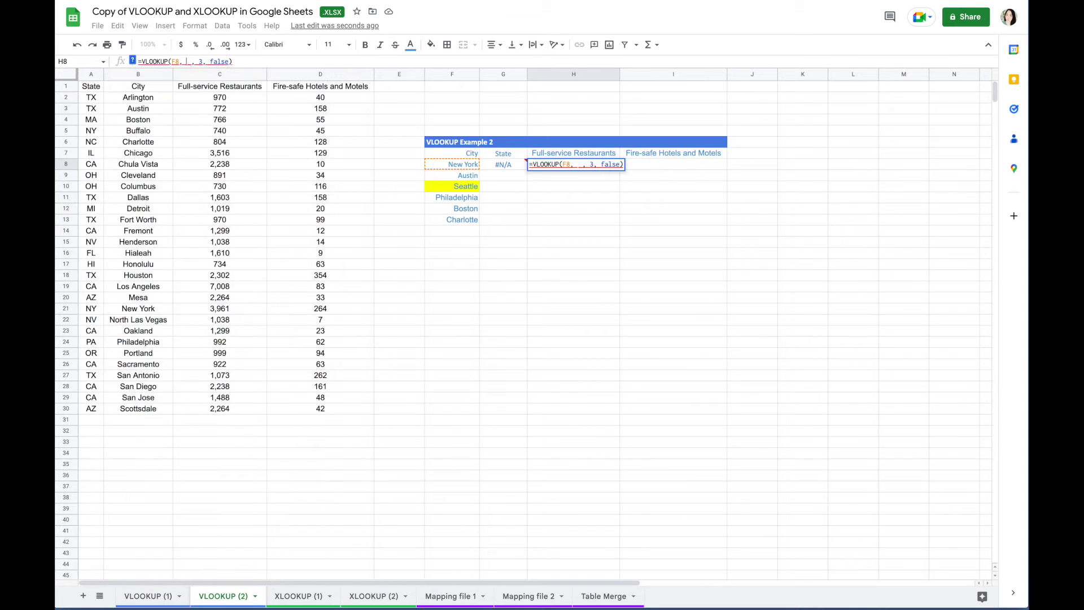
pyautogui.moveTo(146, 90); pyautogui.dragTo(333, 408)
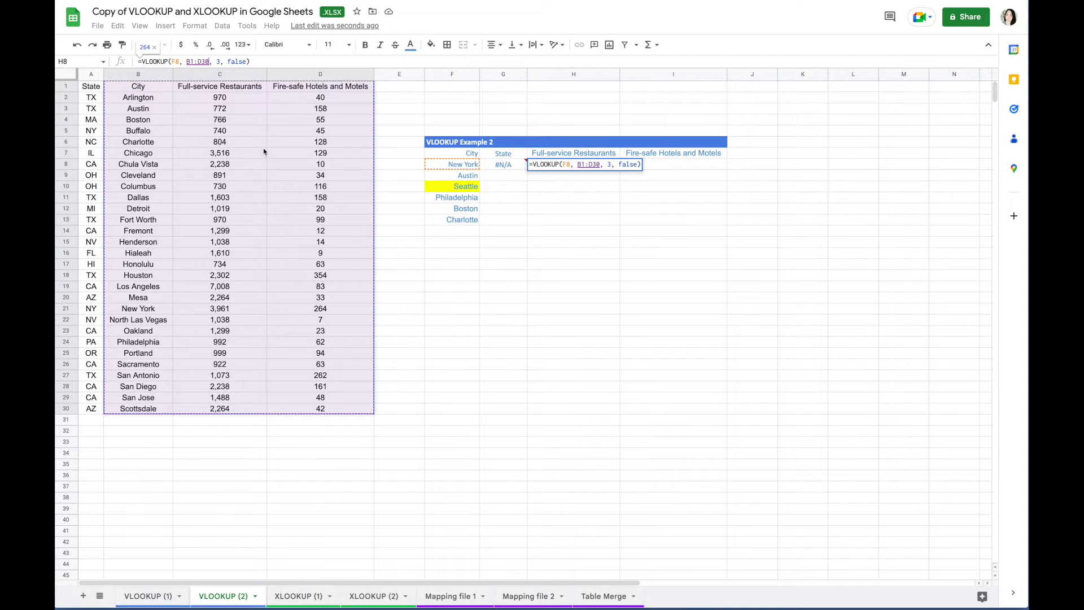
# Set the column index in H8's VLOOKUP to 2 and accept the suggested autofill for the remaining Full-service Restaurants cells.
pyautogui.click(219, 61)
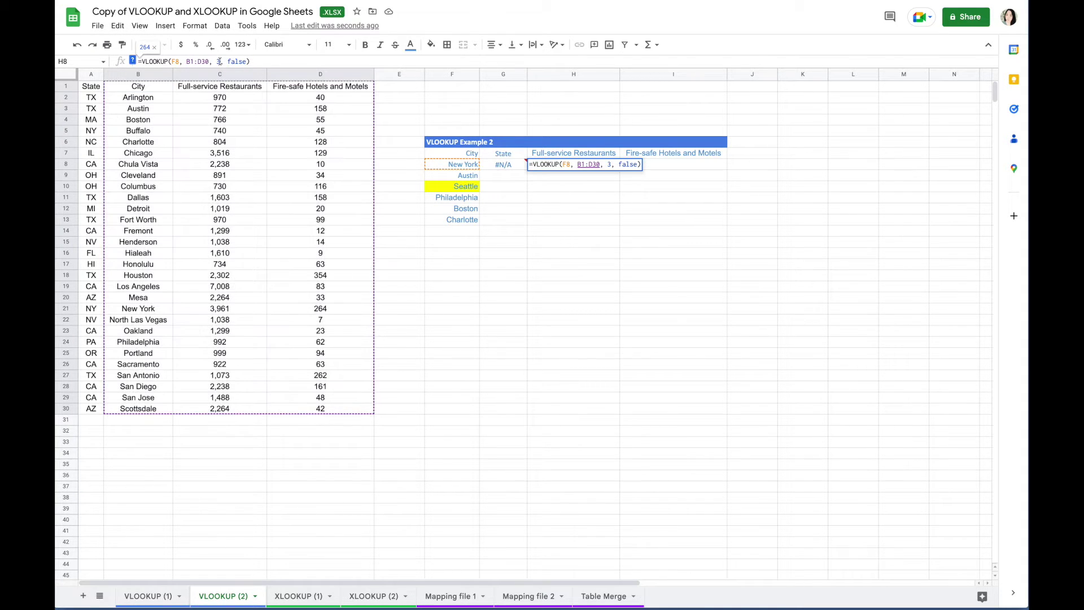
pyautogui.press('BackSpace')
pyautogui.write('2')
pyautogui.press('Return')
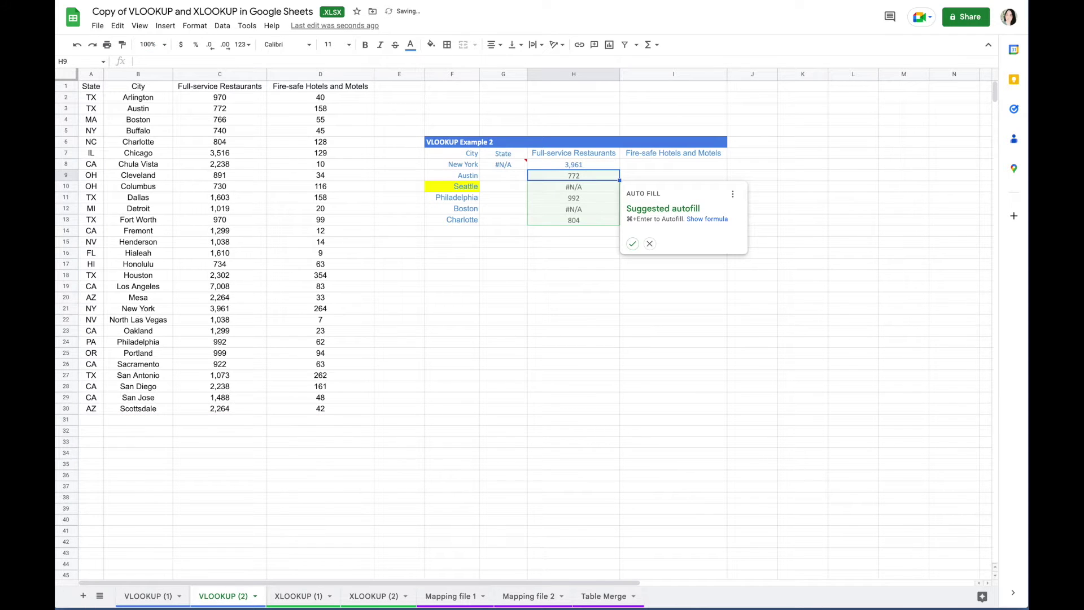
pyautogui.click(632, 244)
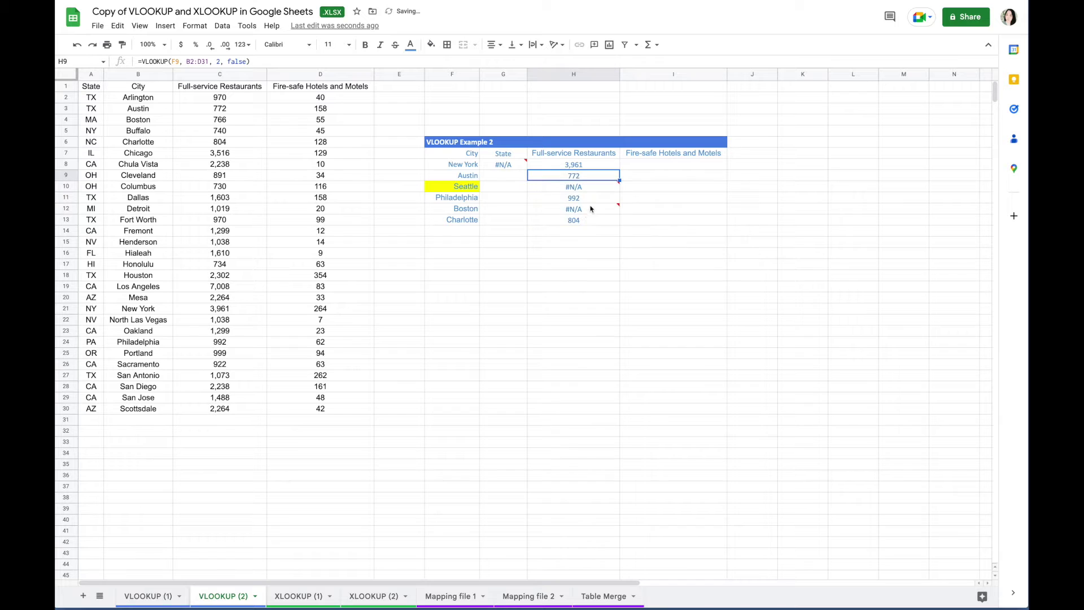
# Make the lookup range in H8's VLOOKUP absolute as $B$1:$D$30.
pyautogui.click(583, 214)
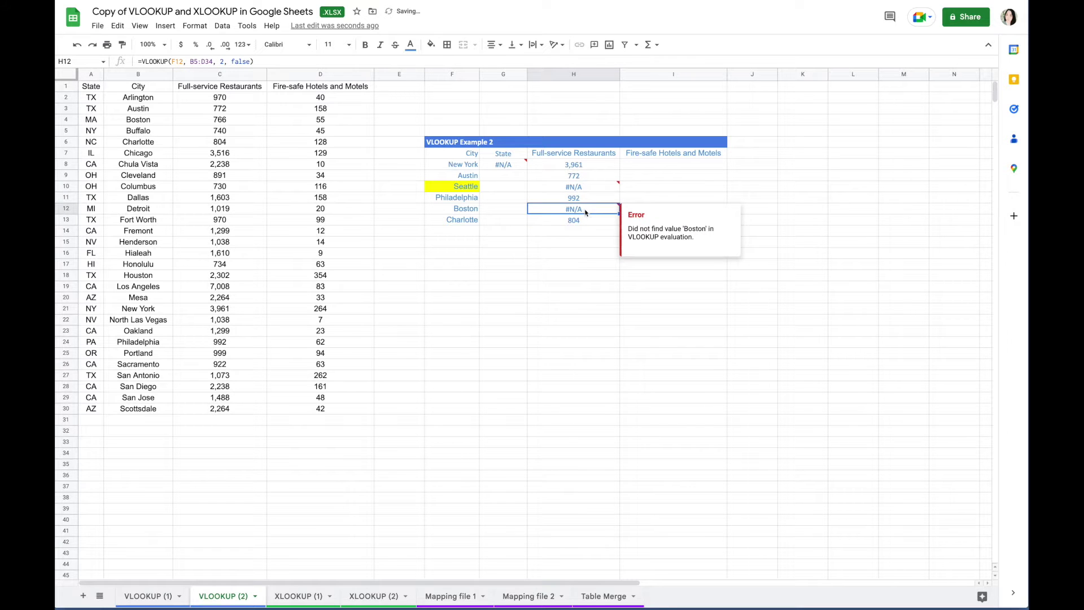
pyautogui.click(599, 167)
pyautogui.moveTo(207, 62); pyautogui.dragTo(188, 60)
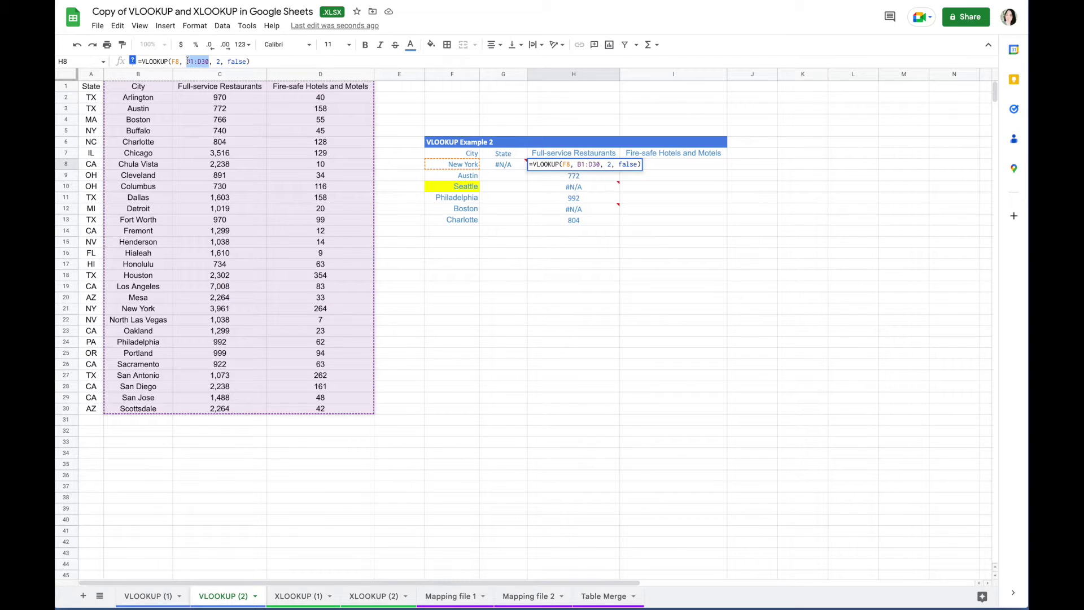
pyautogui.press('F4')
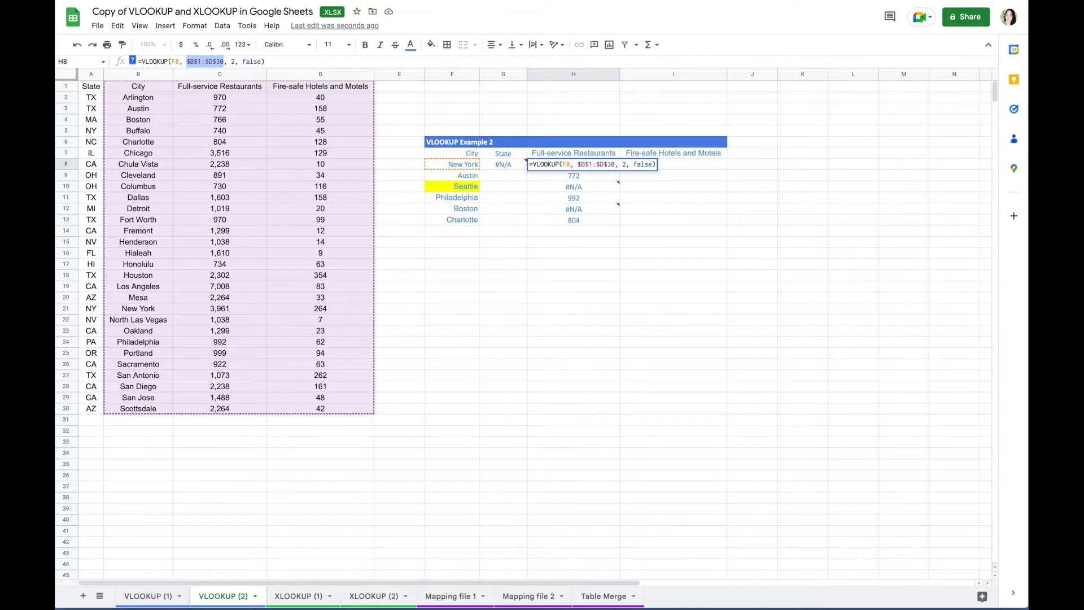
pyautogui.press('Return')
# Fill H8's VLOOKUP down through H13 for the remaining cities and dismiss the formula suggestion.
pyautogui.click(594, 165)
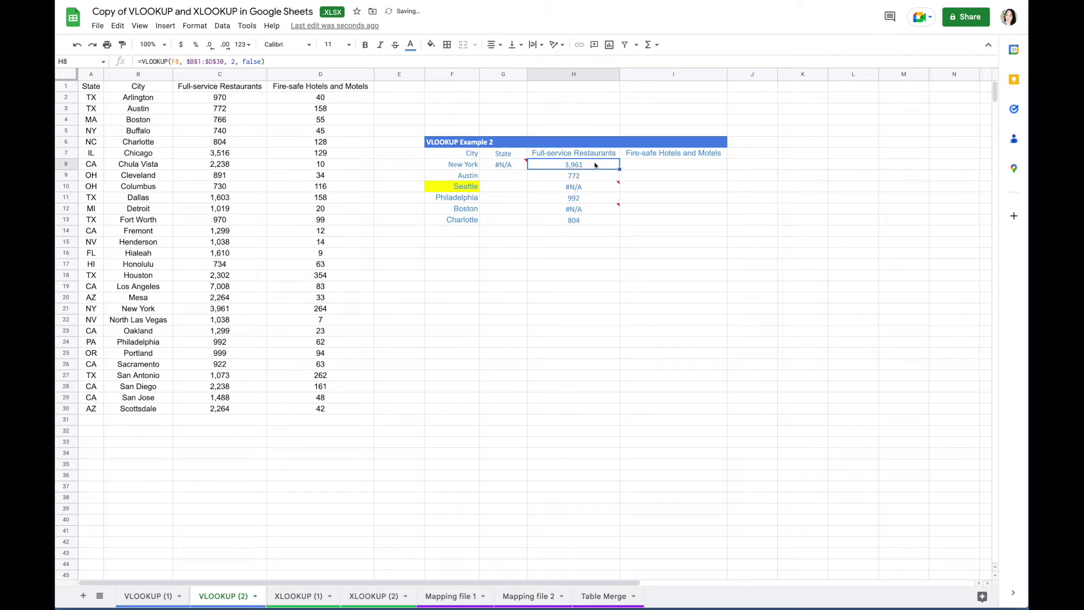
pyautogui.moveTo(620, 169); pyautogui.dragTo(619, 221)
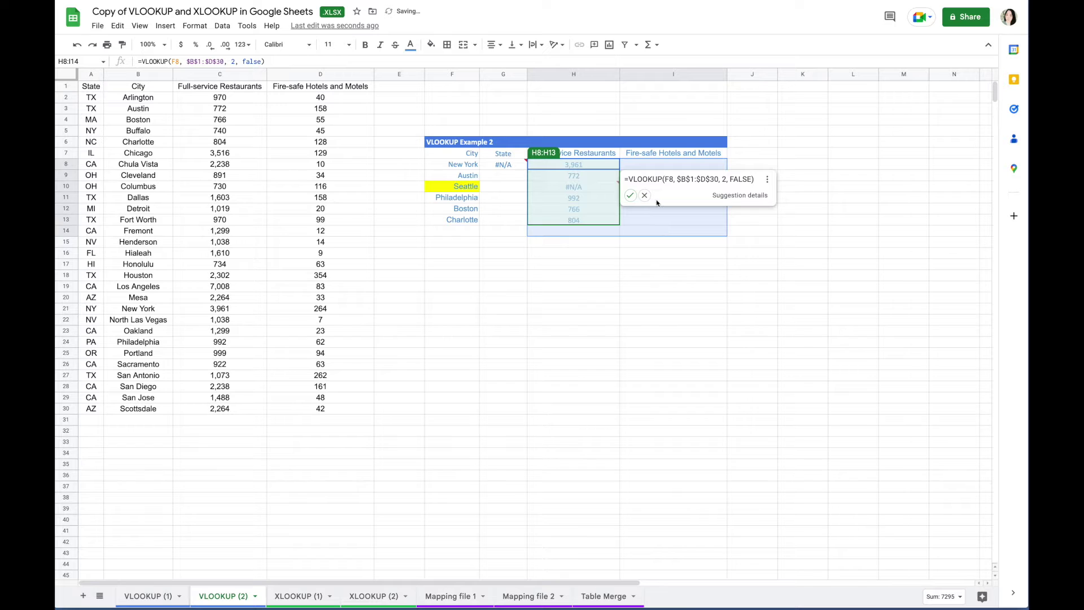
pyautogui.click(645, 194)
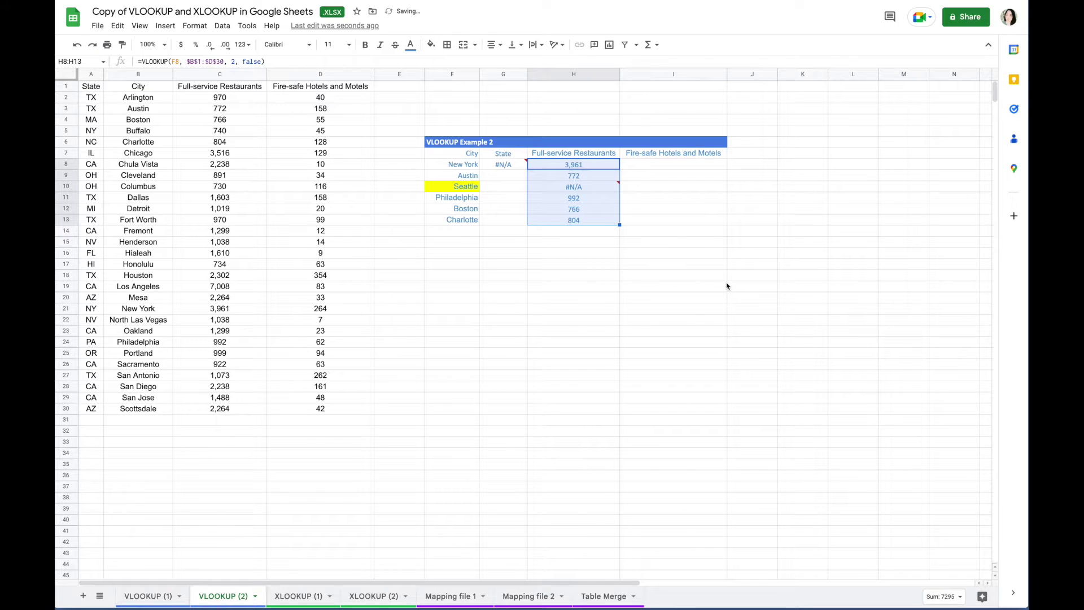
pyautogui.click(681, 164)
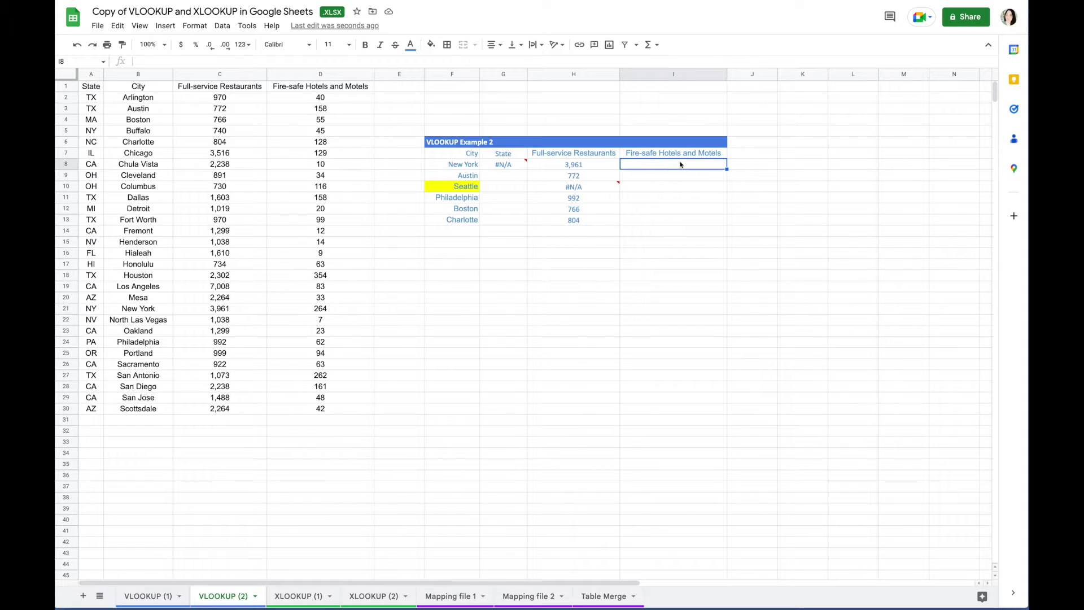
pyautogui.click(511, 168)
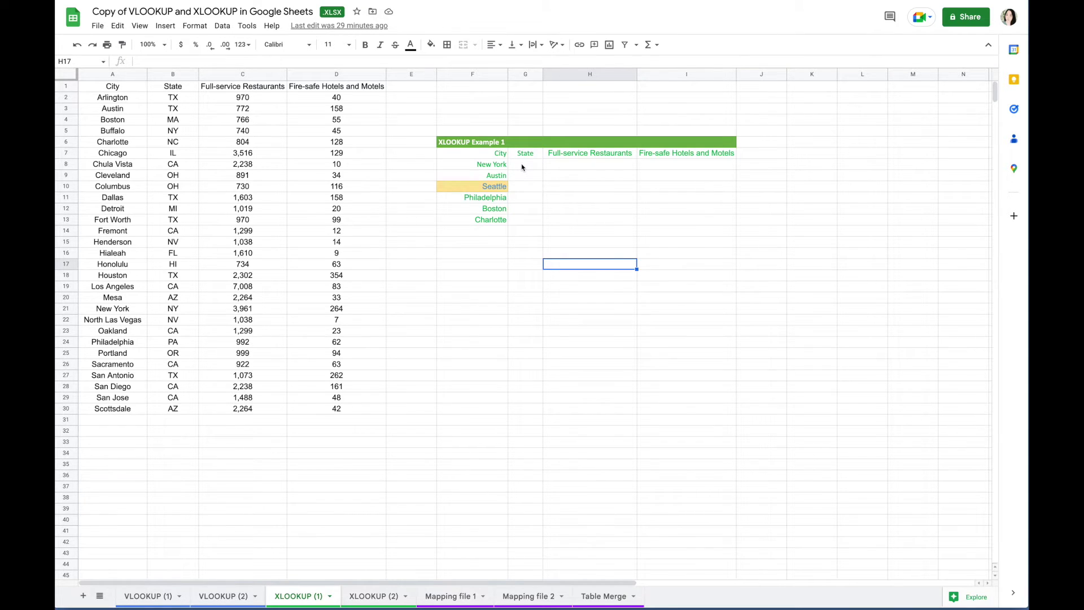
# On the XLOOKUP (1) sheet, begin an XLOOKUP formula in G8 under State for New York.
pyautogui.click(521, 166)
pyautogui.click(300, 63)
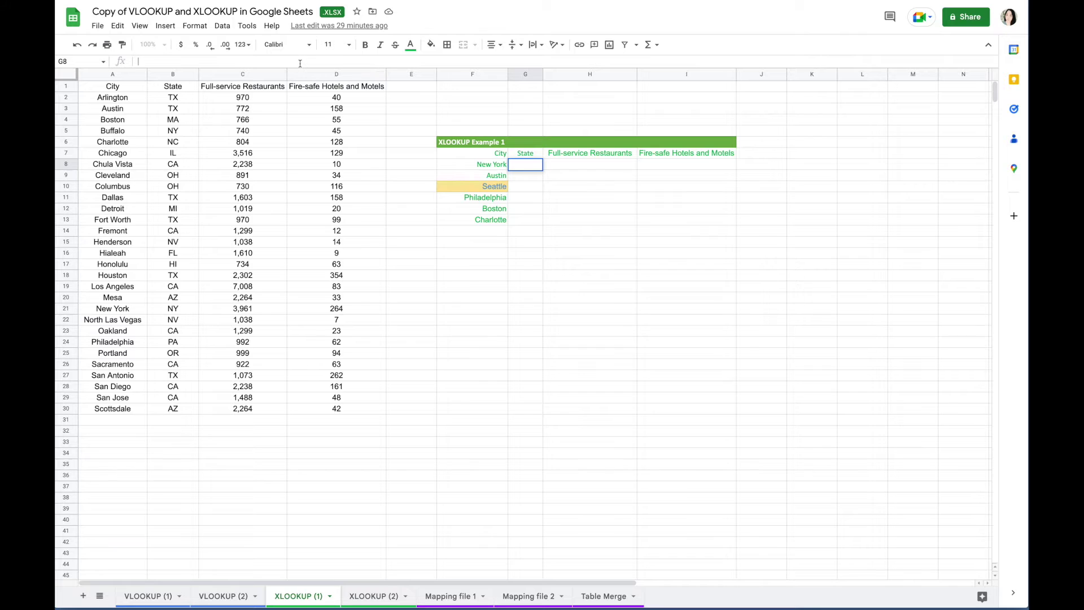
pyautogui.write('=xlo')
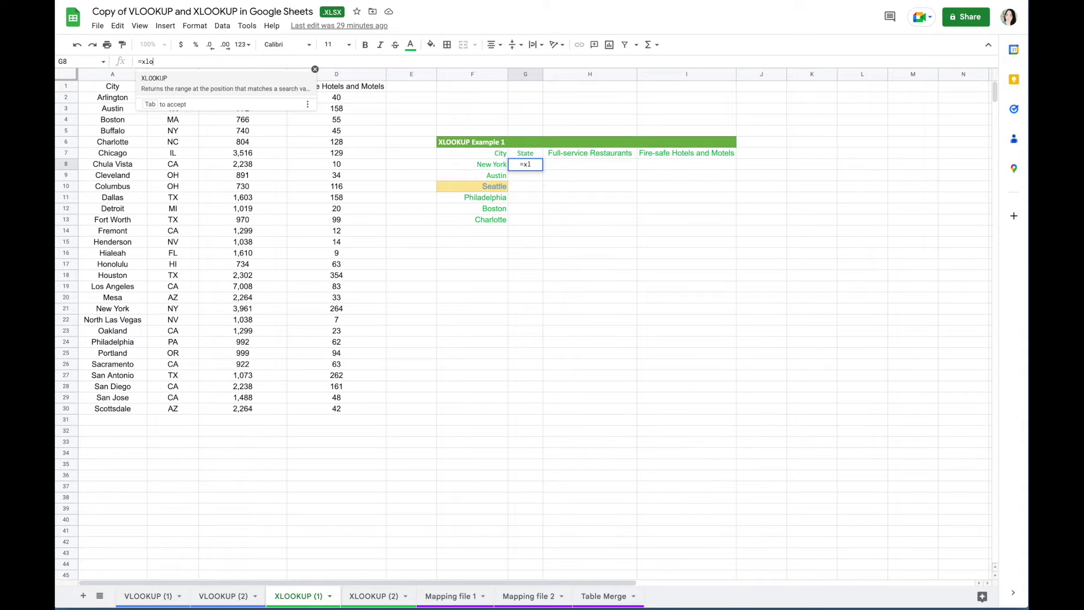
pyautogui.write('ok')
pyautogui.click(168, 80)
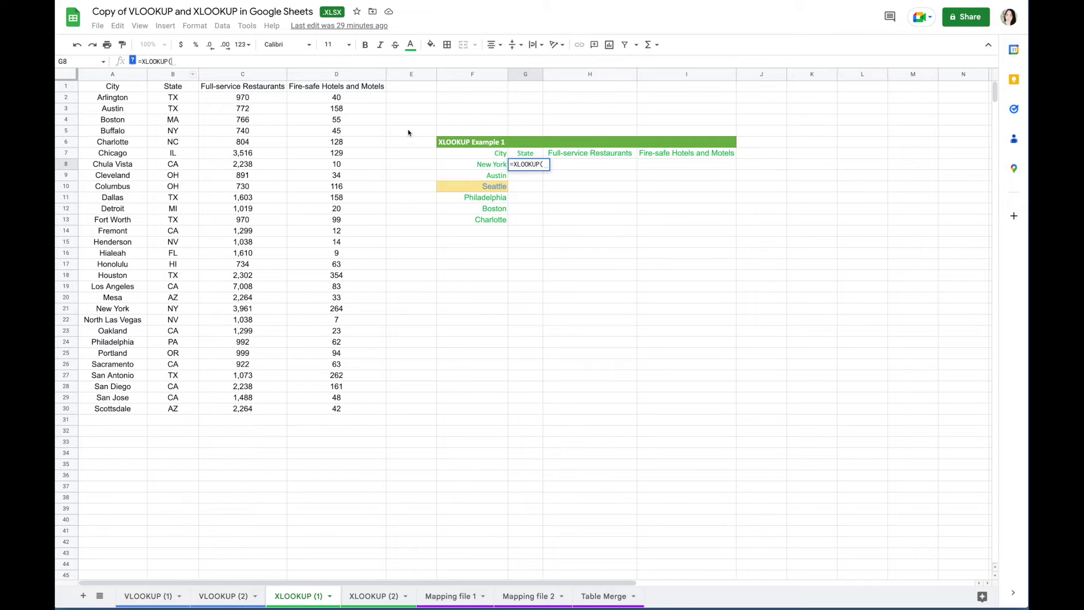
# Examine the XLOOKUP argument help, especially the lookup range, result range and match mode descriptions, and close it.
pyautogui.click(514, 164)
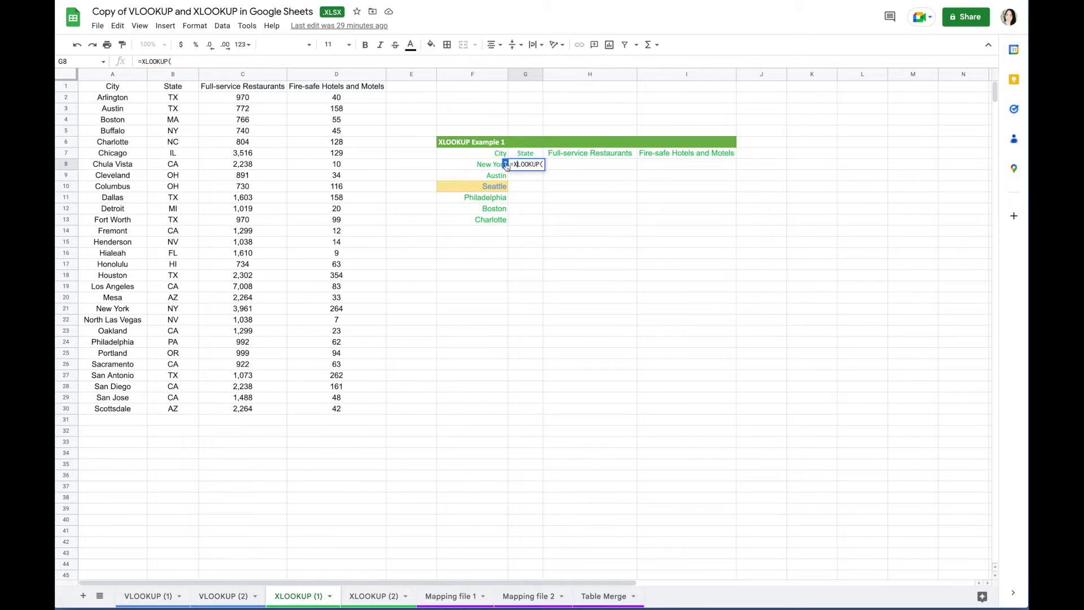
pyautogui.click(506, 165)
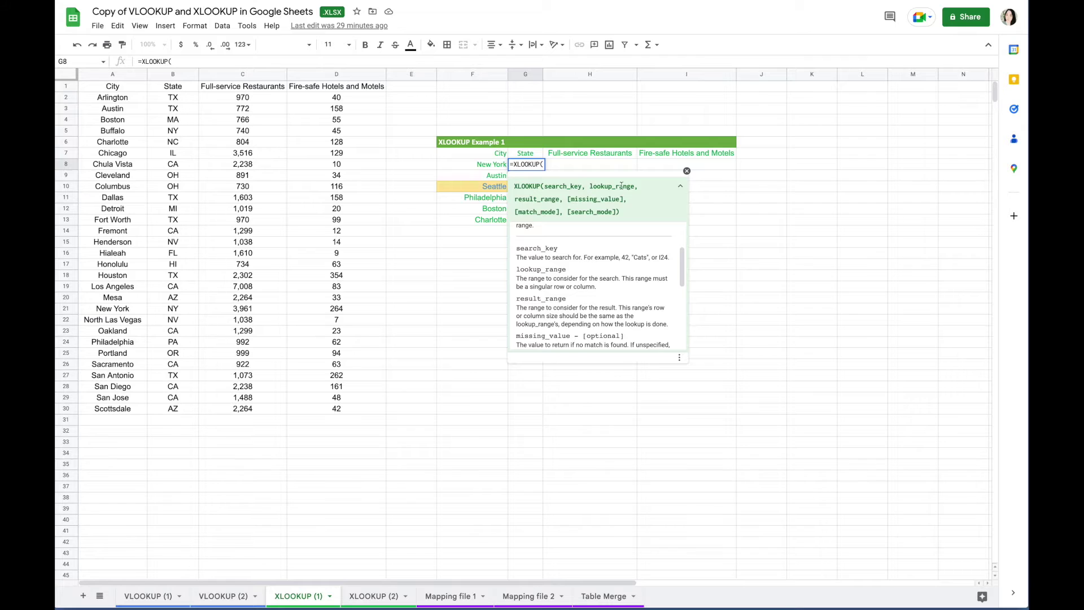
pyautogui.moveTo(682, 267); pyautogui.dragTo(682, 268)
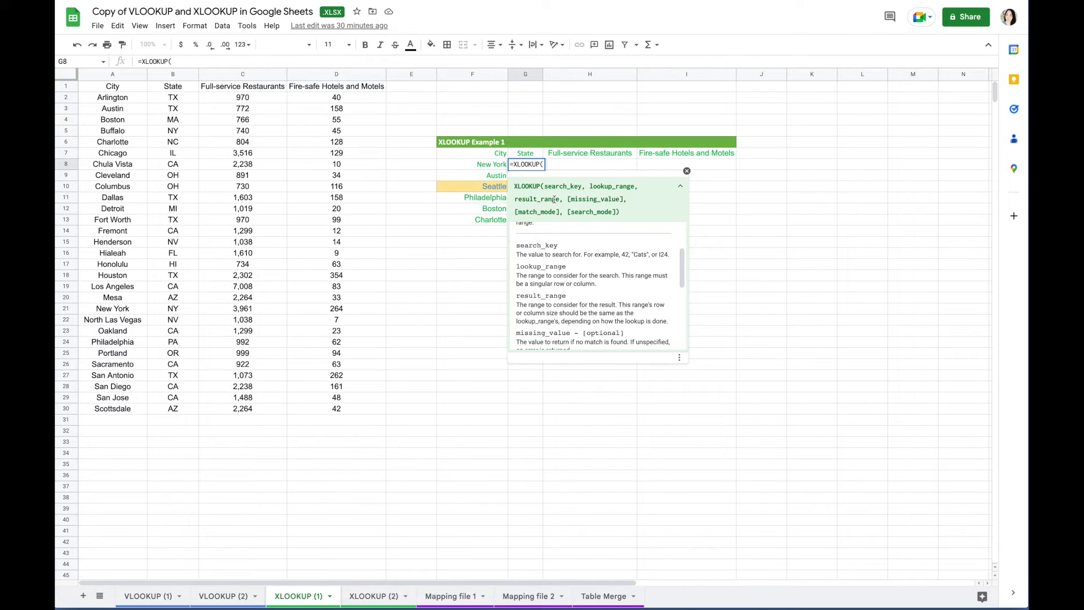
pyautogui.moveTo(683, 268); pyautogui.dragTo(683, 268)
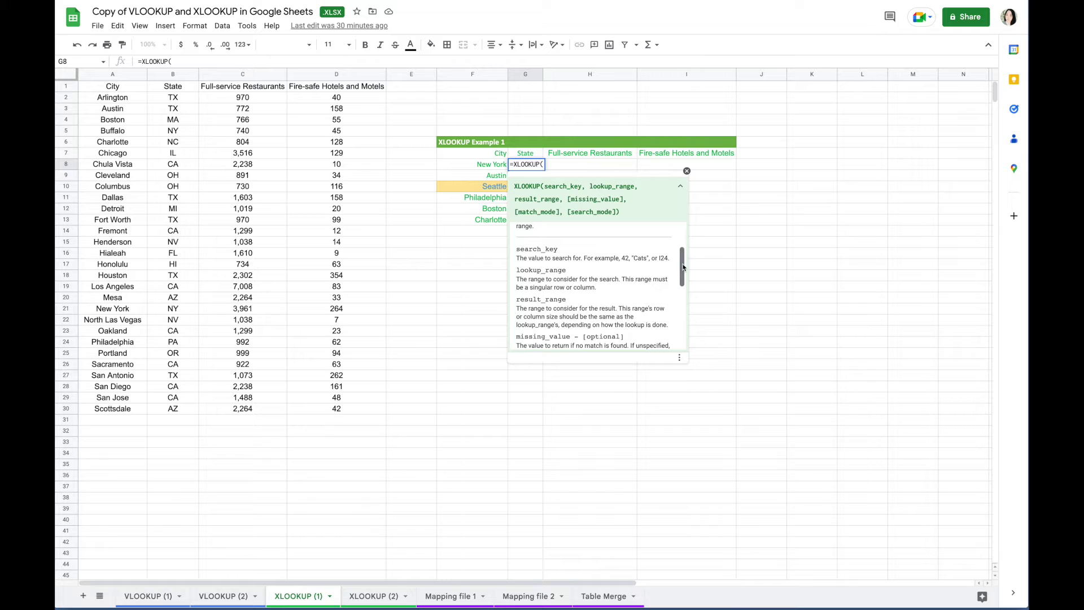
pyautogui.moveTo(683, 267); pyautogui.dragTo(683, 292)
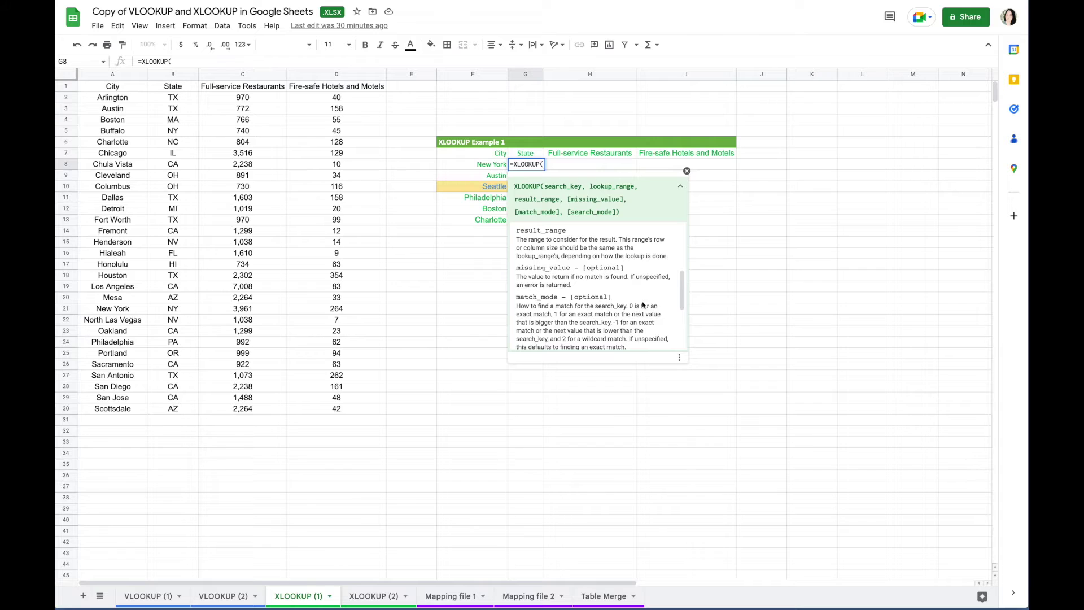
pyautogui.scroll(-1, 683, 300)
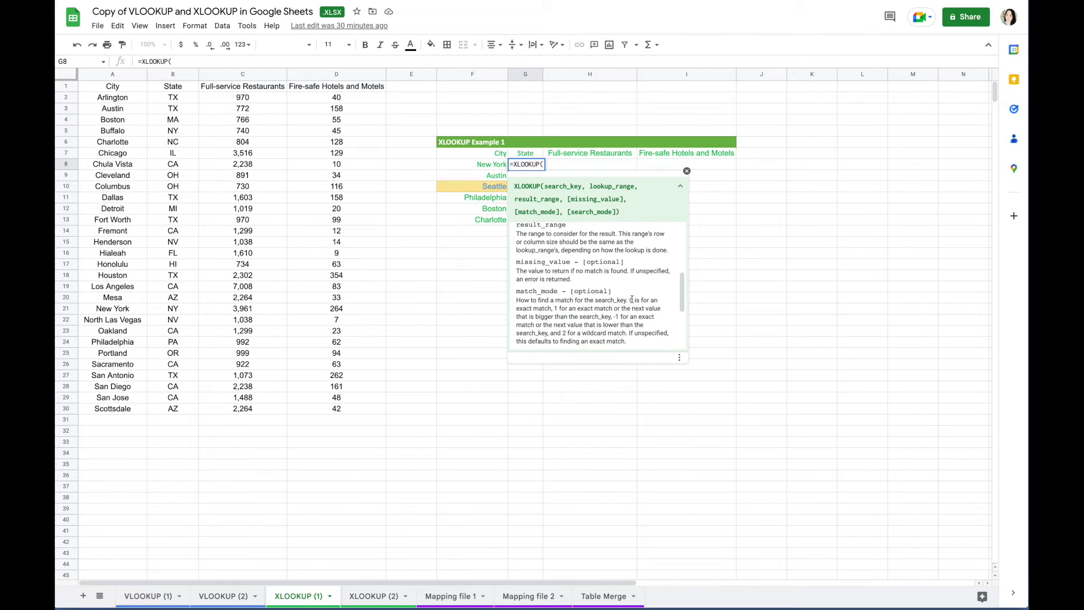
pyautogui.moveTo(630, 300); pyautogui.dragTo(553, 308)
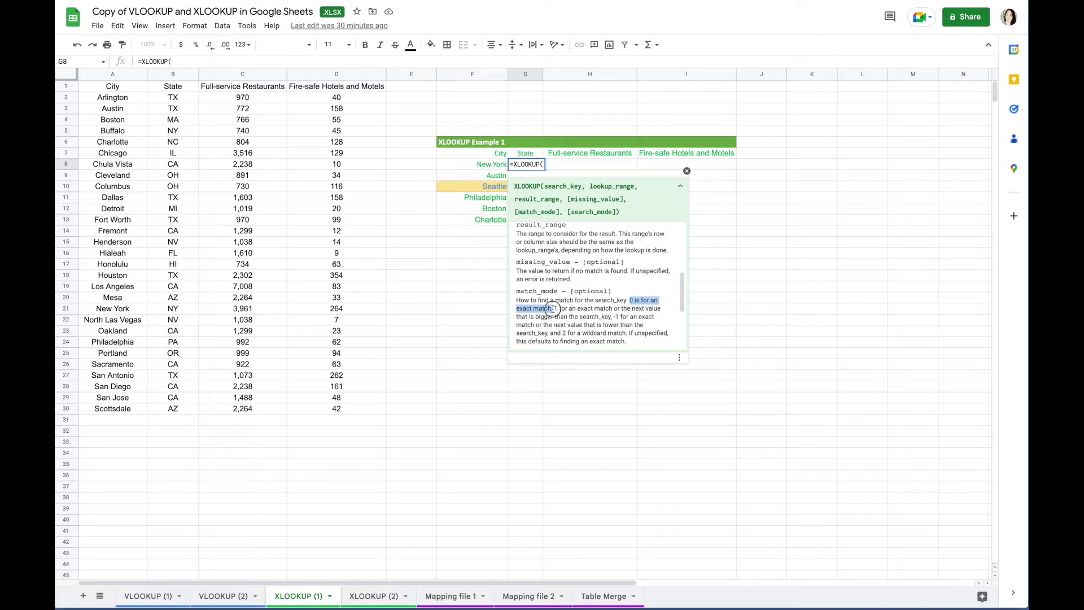
pyautogui.moveTo(682, 308); pyautogui.dragTo(682, 243)
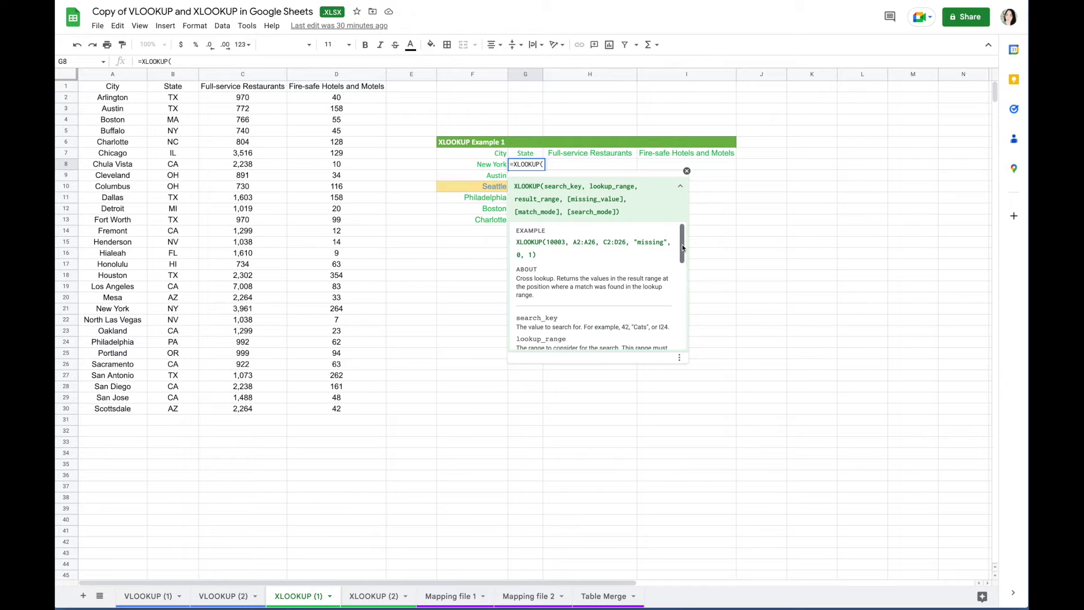
pyautogui.click(686, 170)
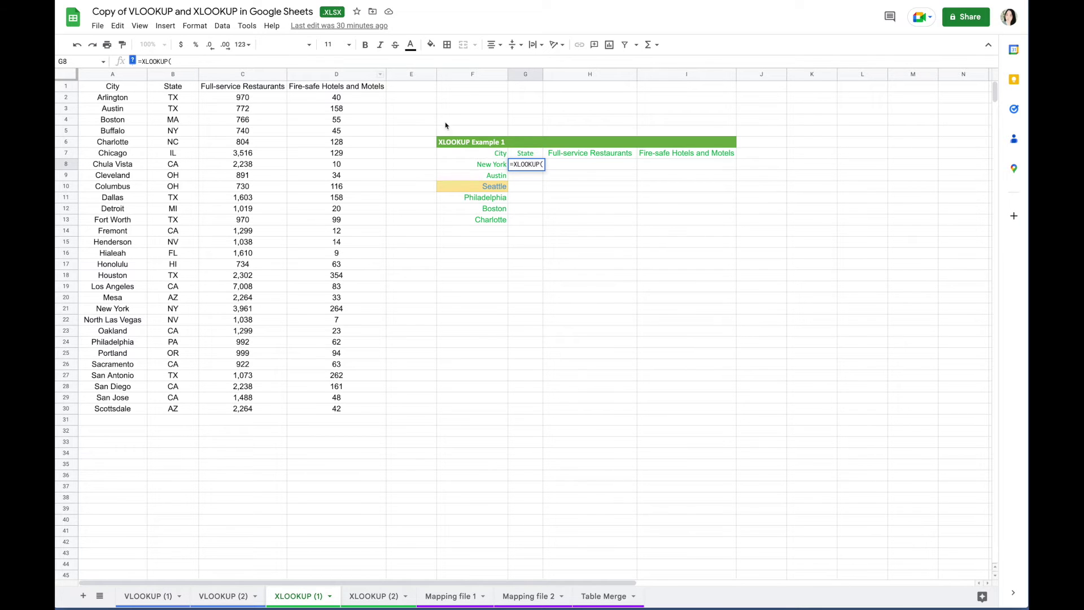
# Complete G8's XLOOKUP with F8 as the search key, A1:A30 as the lookup range and B1:B30 as the result range.
pyautogui.click(492, 168)
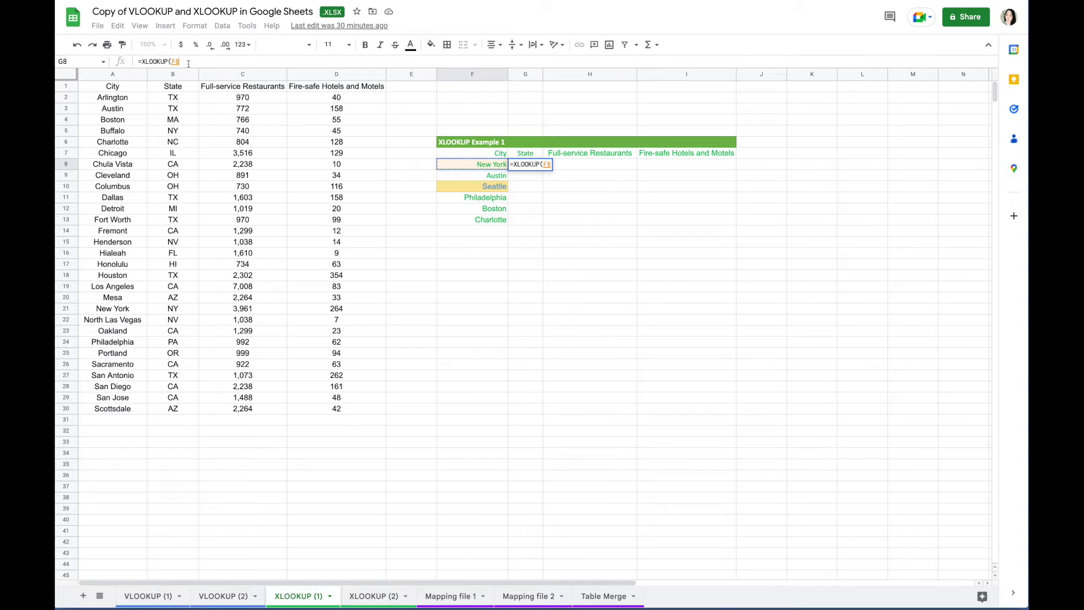
pyautogui.write(',')
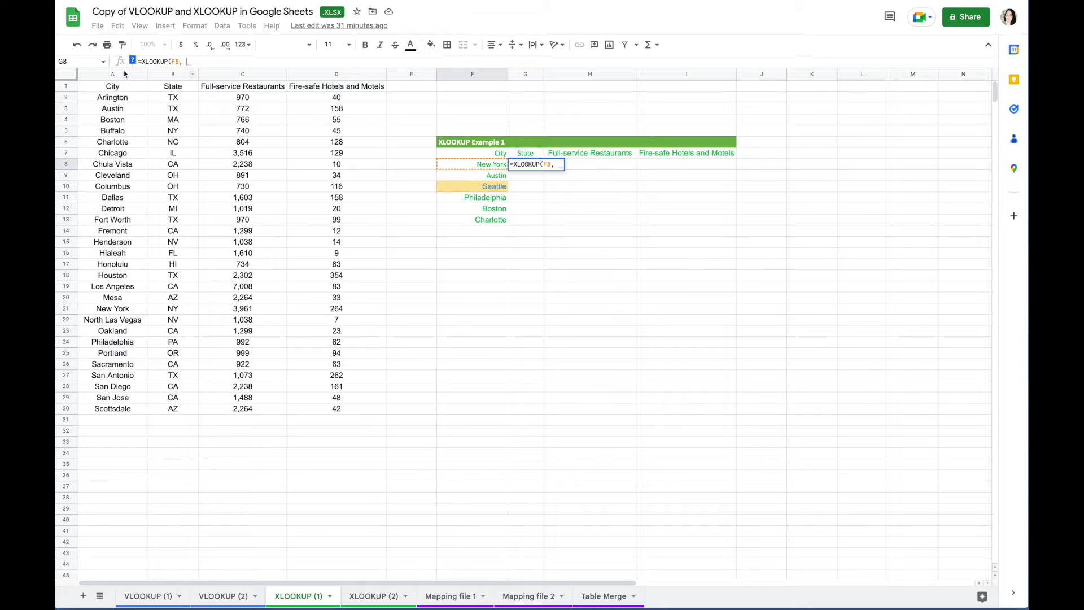
pyautogui.moveTo(122, 85); pyautogui.dragTo(125, 410)
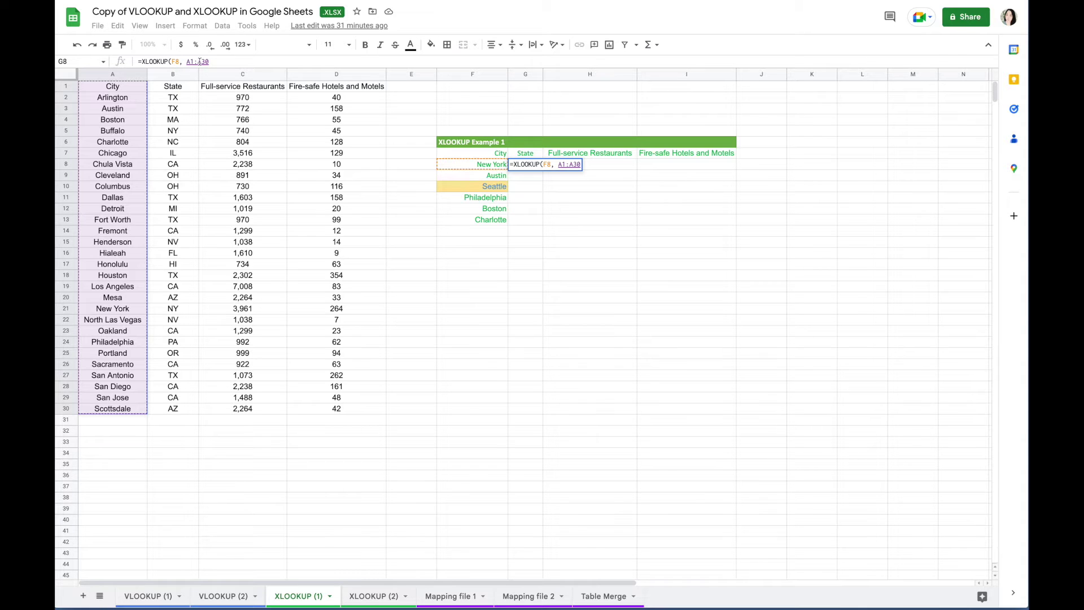
pyautogui.write(',')
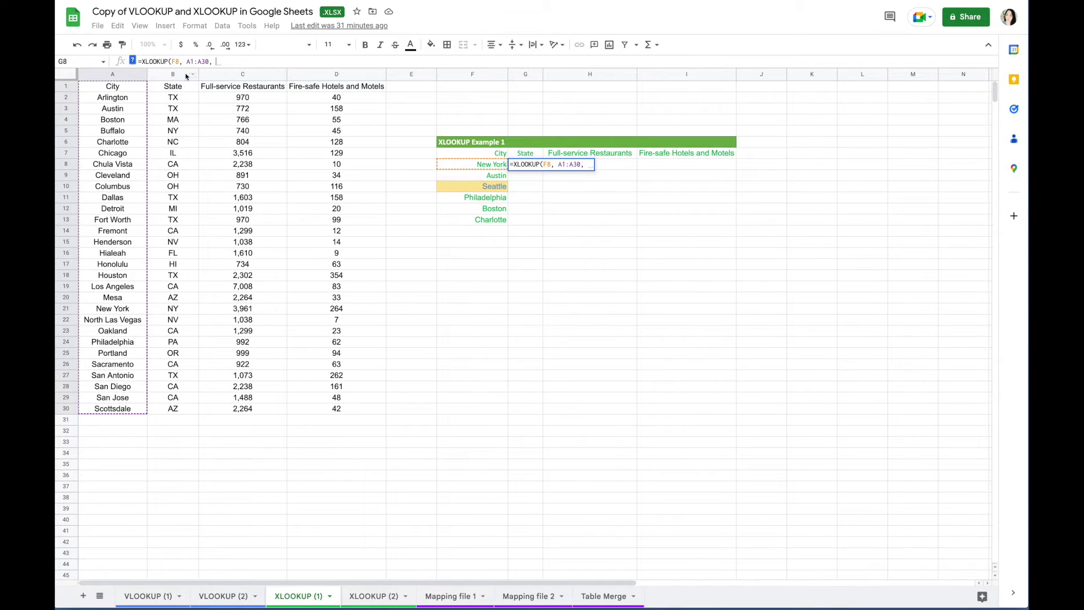
pyautogui.moveTo(172, 86); pyautogui.dragTo(180, 410)
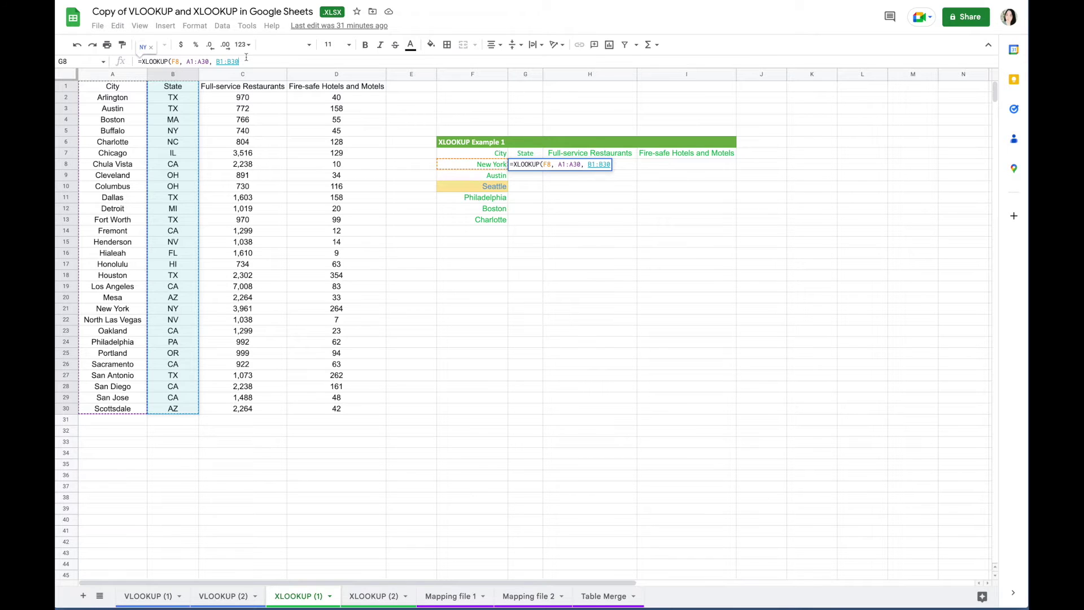
pyautogui.write(')')
pyautogui.press('Return')
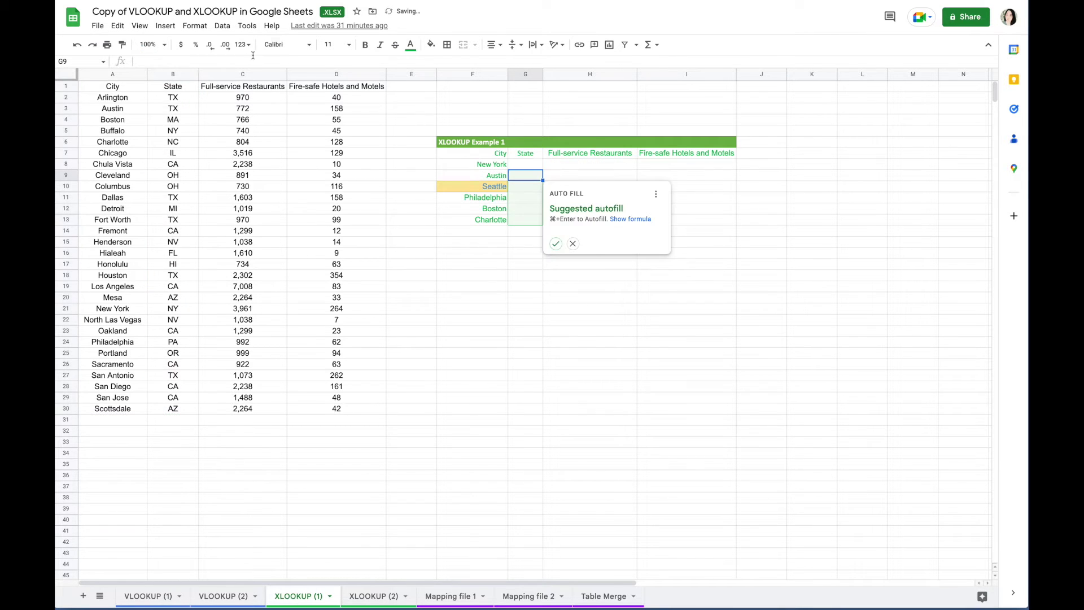
# Try filling G8's XLOOKUP with relative ranges down through G13, and clear the copied formulas from G9:G13.
pyautogui.click(533, 165)
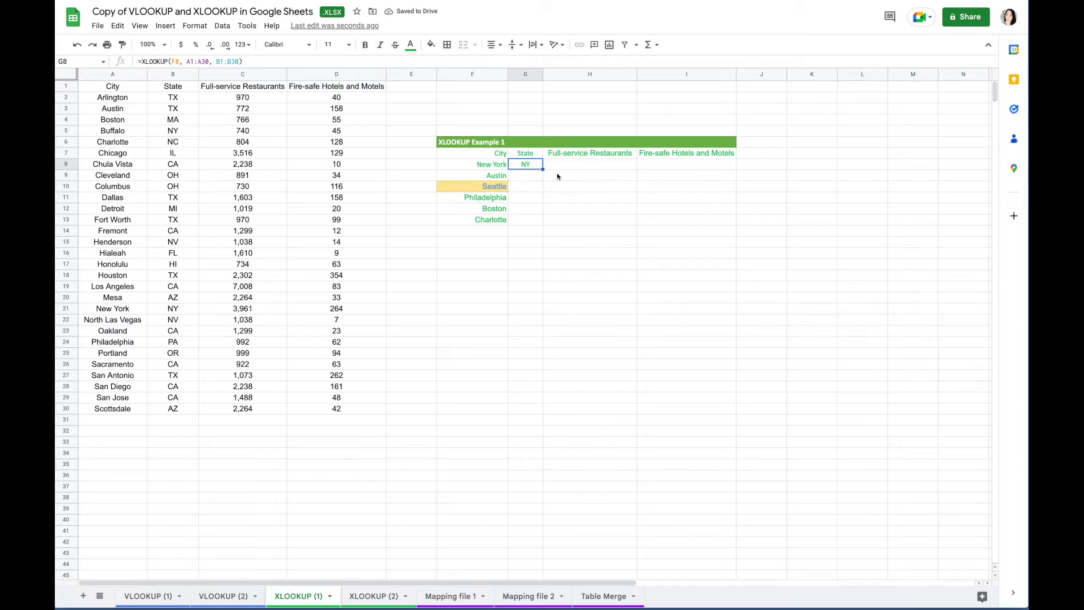
pyautogui.moveTo(543, 168); pyautogui.dragTo(540, 221)
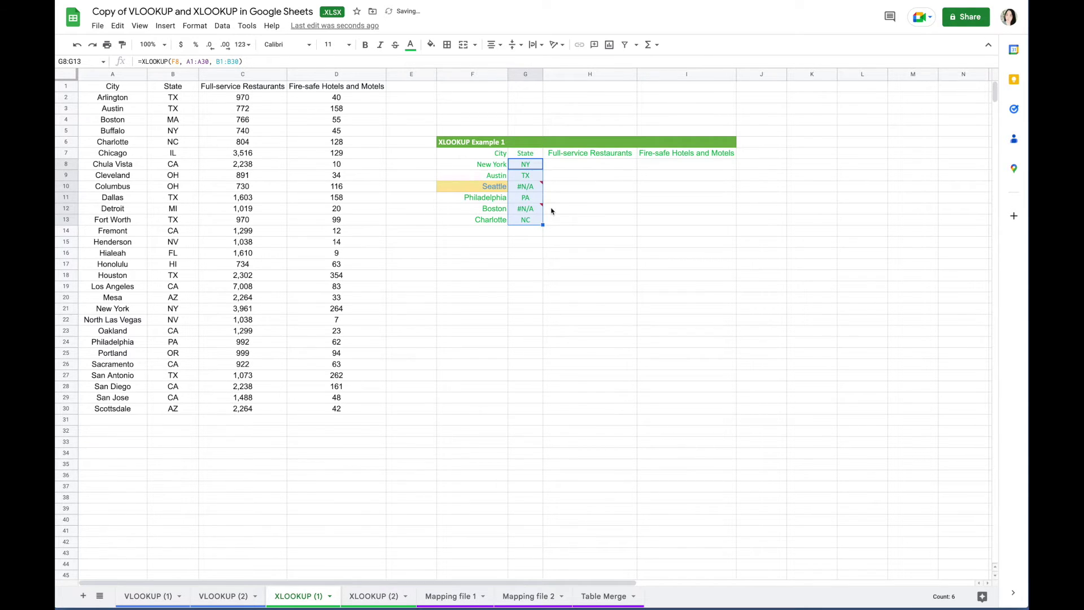
pyautogui.click(533, 210)
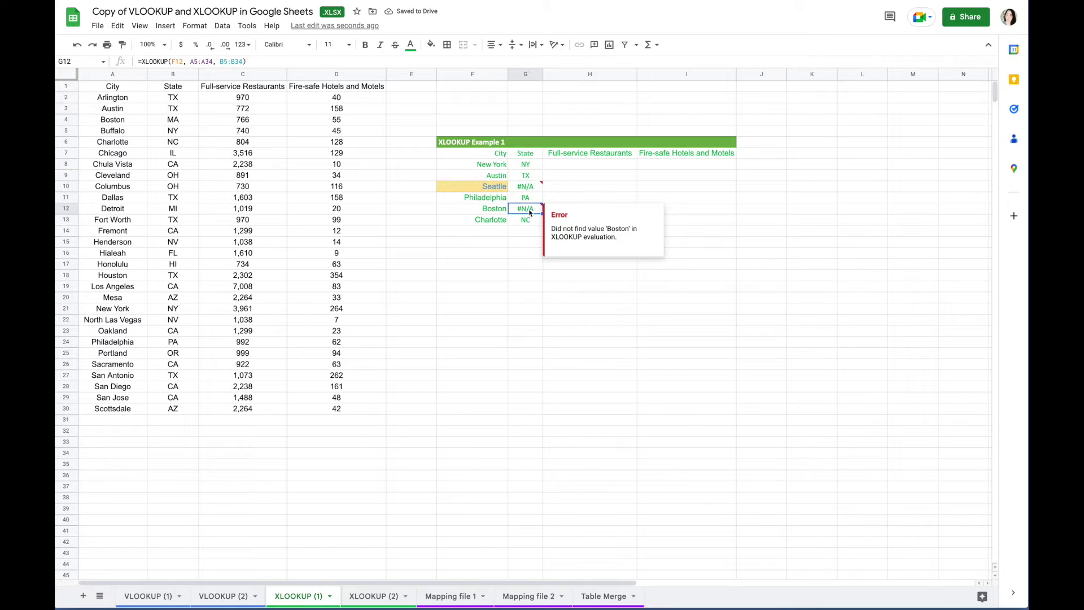
pyautogui.moveTo(528, 175); pyautogui.dragTo(534, 222)
pyautogui.press('Delete')
# Make both ranges in G8's XLOOKUP absolute as $A$1:$A$30 and $B$1:$B$30.
pyautogui.click(526, 164)
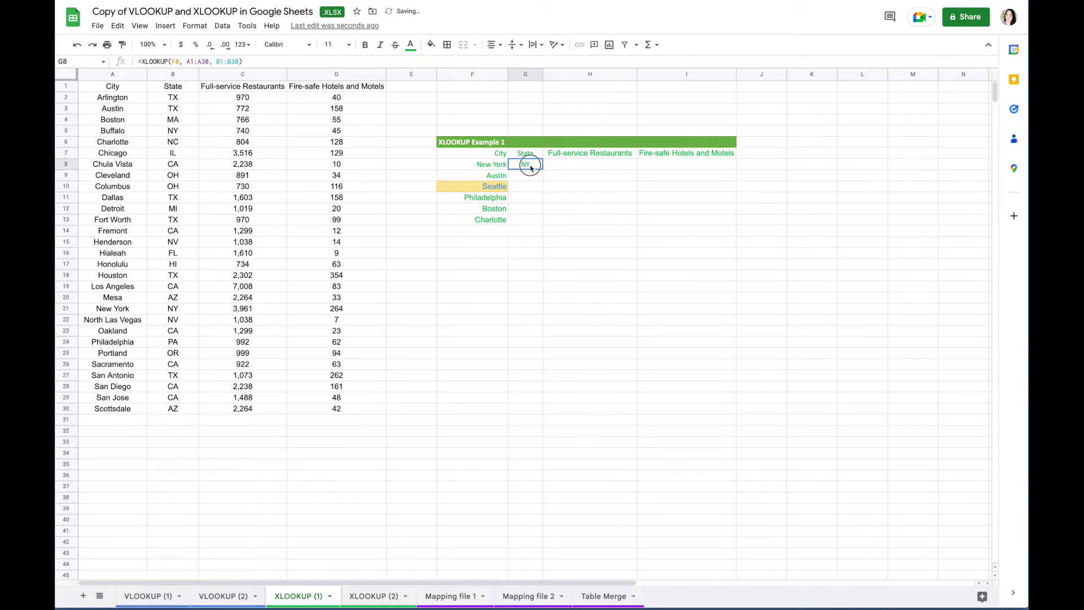
pyautogui.click(194, 61)
pyautogui.doubleClick(194, 61)
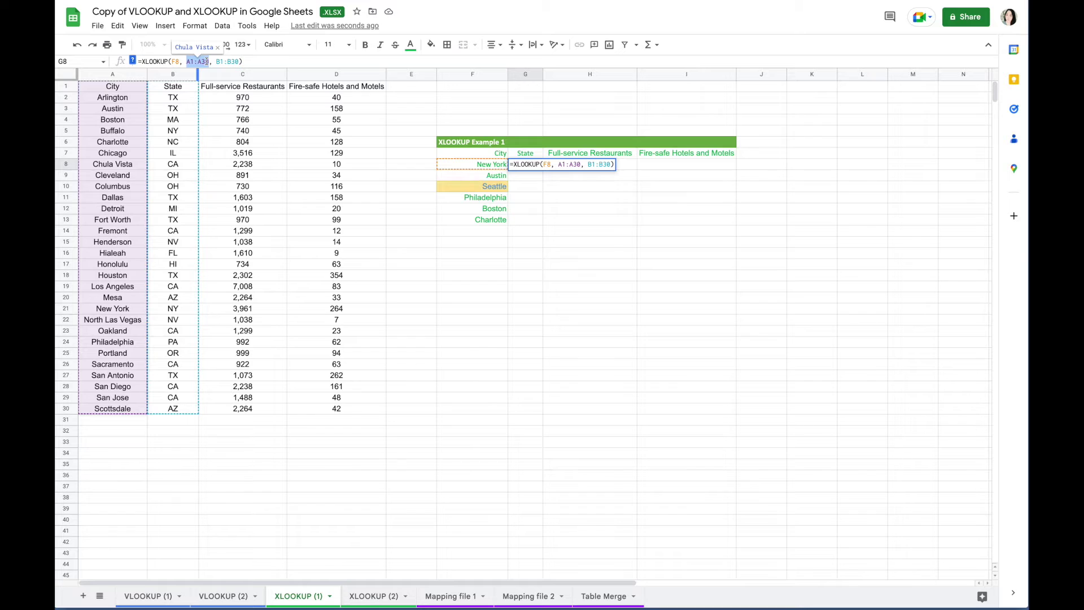
pyautogui.press('F4')
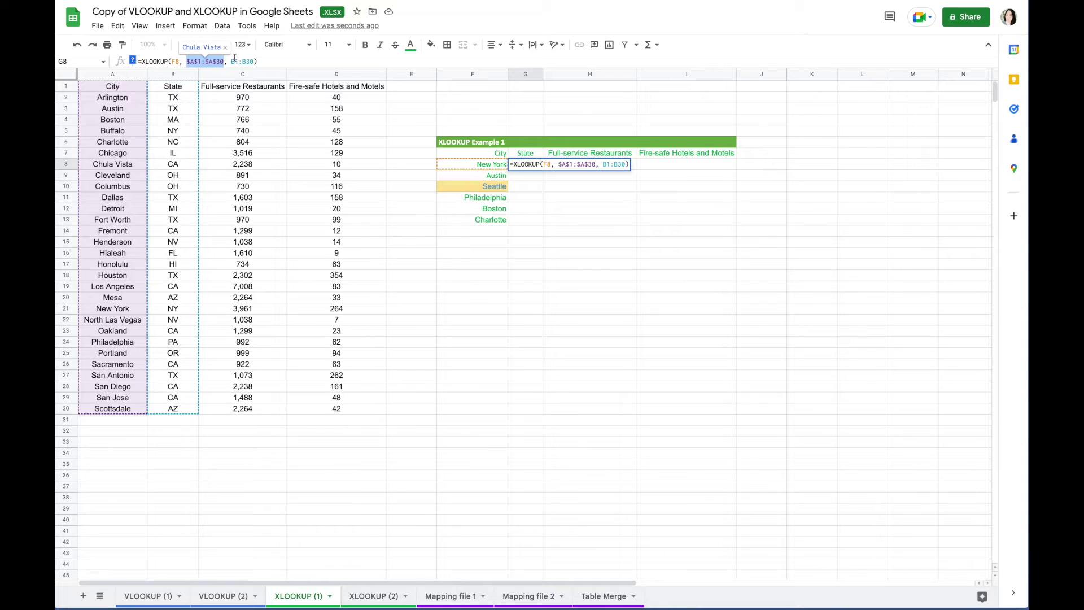
pyautogui.moveTo(231, 61); pyautogui.dragTo(253, 62)
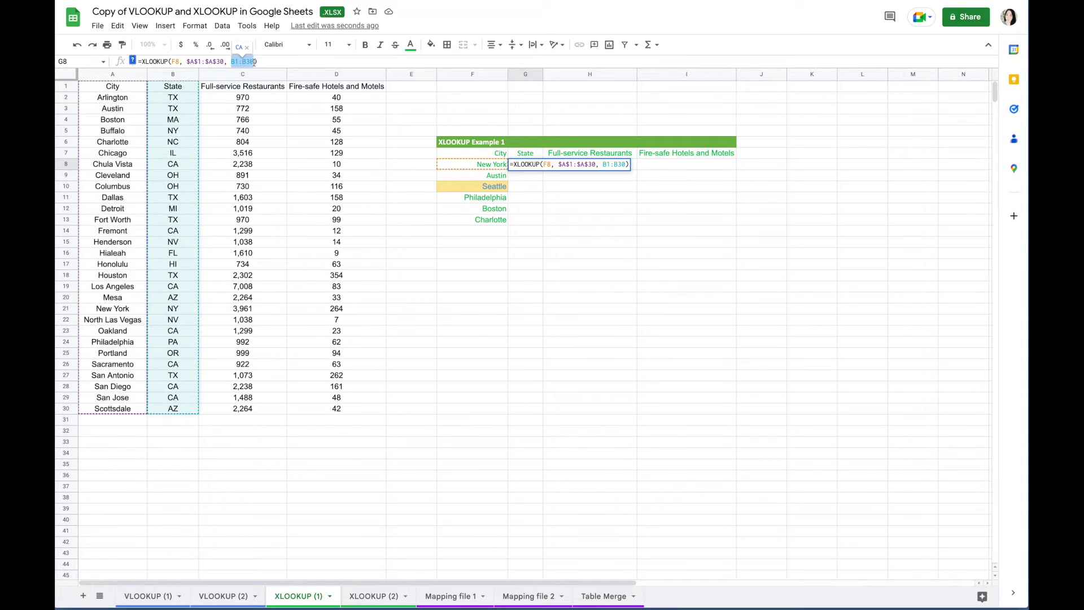
pyautogui.press('F4')
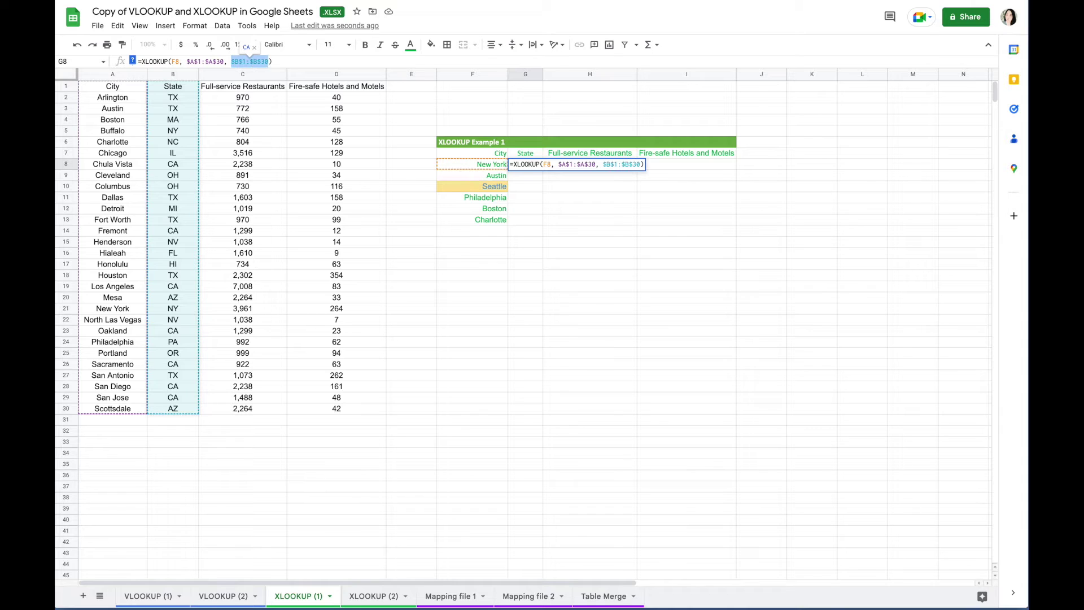
pyautogui.press('Return')
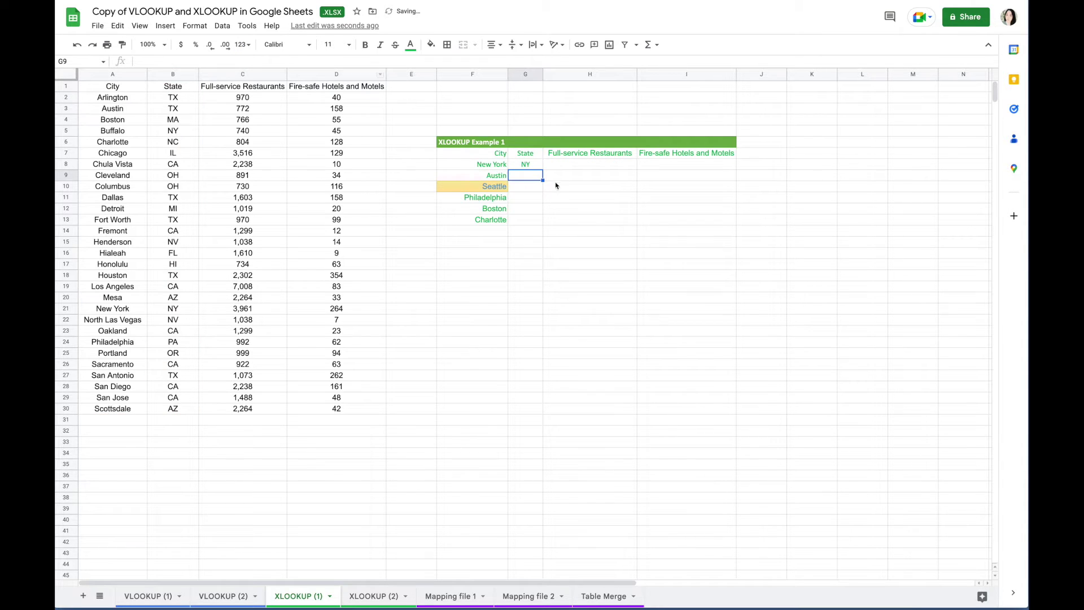
# Fill G8's XLOOKUP with the absolute ranges down through G13.
pyautogui.click(541, 168)
pyautogui.moveTo(544, 168); pyautogui.dragTo(543, 222)
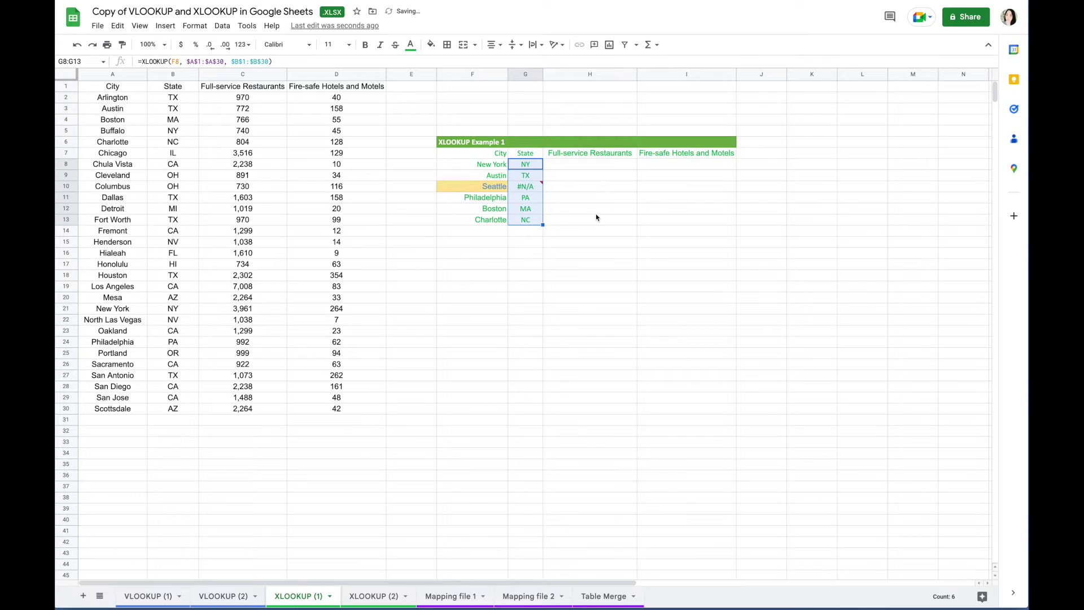
# Add "Not Found" as the missing-value argument to the XLOOKUP in Seattle's State cell, G10.
pyautogui.click(532, 190)
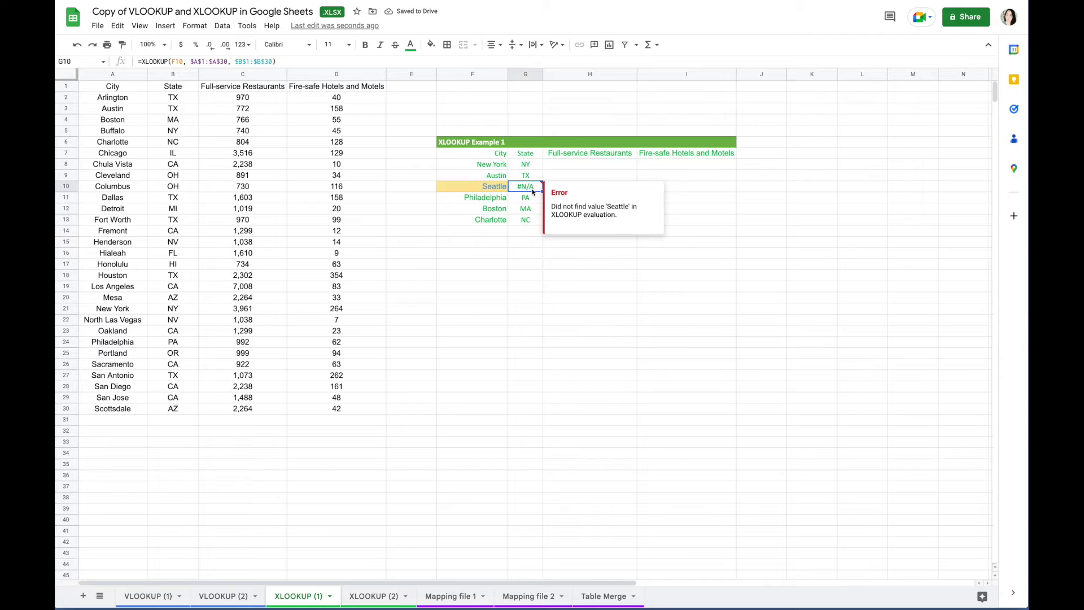
pyautogui.click(274, 61)
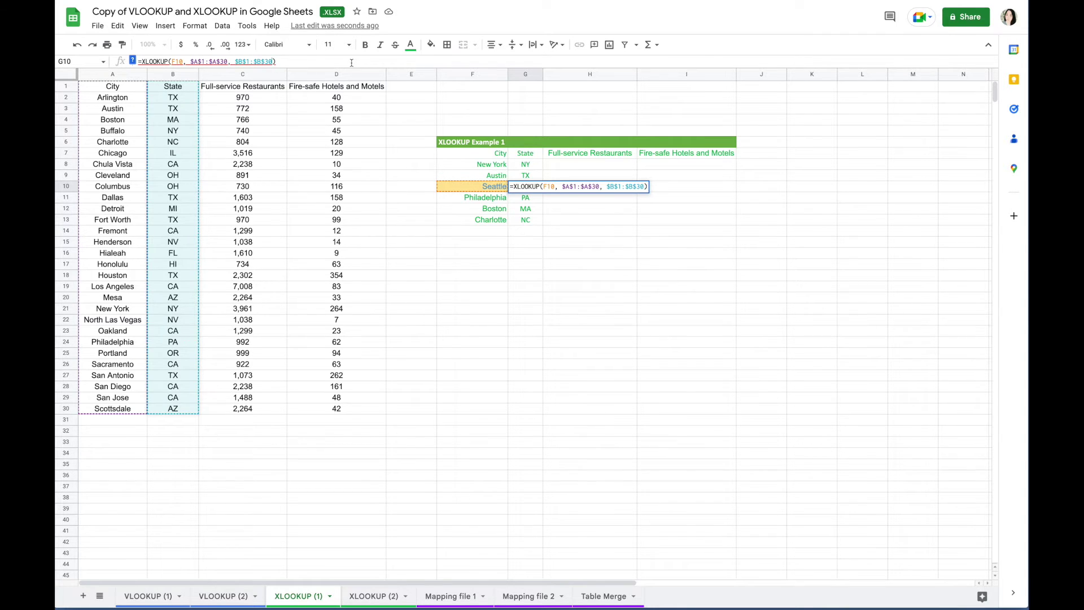
pyautogui.write(', $B$1:$B$30,')
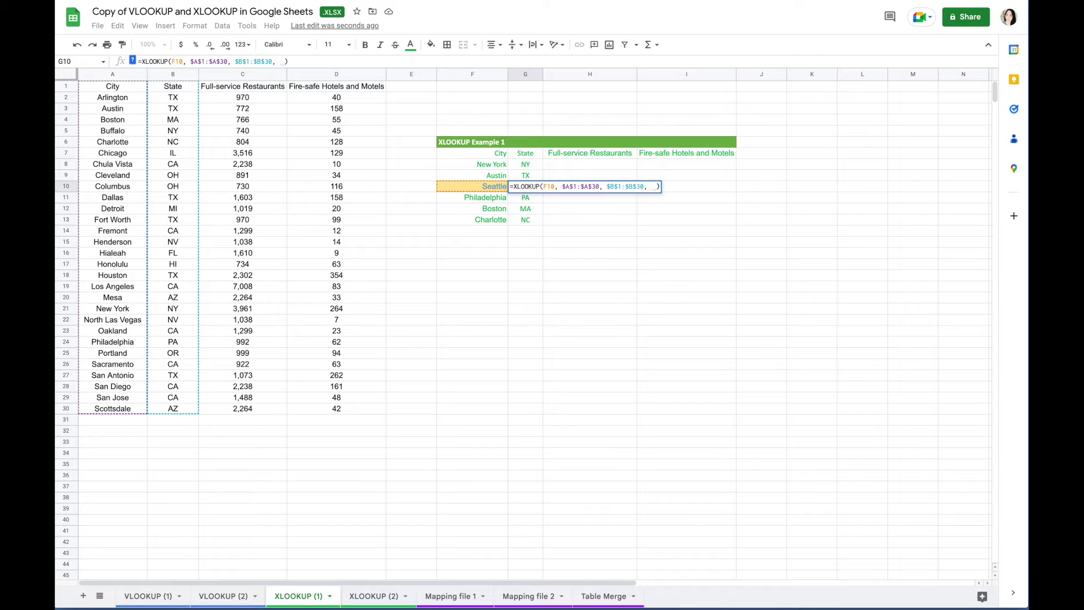
pyautogui.write(' "Not fOUND')
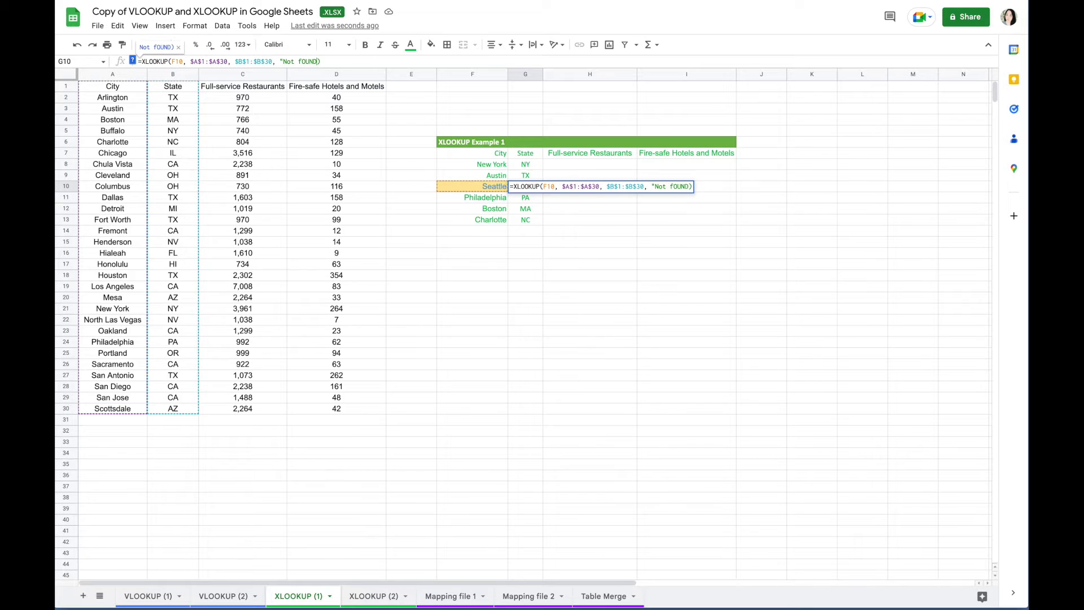
pyautogui.press('BackSpace')
pyautogui.press('BackSpace')
pyautogui.press('BackSpace')
pyautogui.press('BackSpace')
pyautogui.press('BackSpace')
pyautogui.write('Found")')
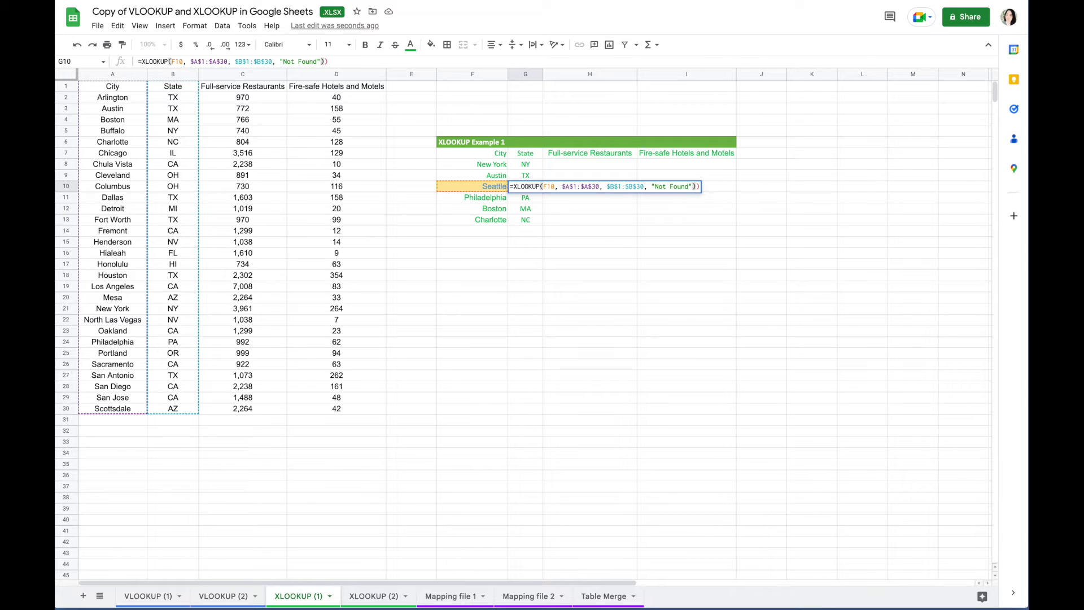
pyautogui.press('BackSpace')
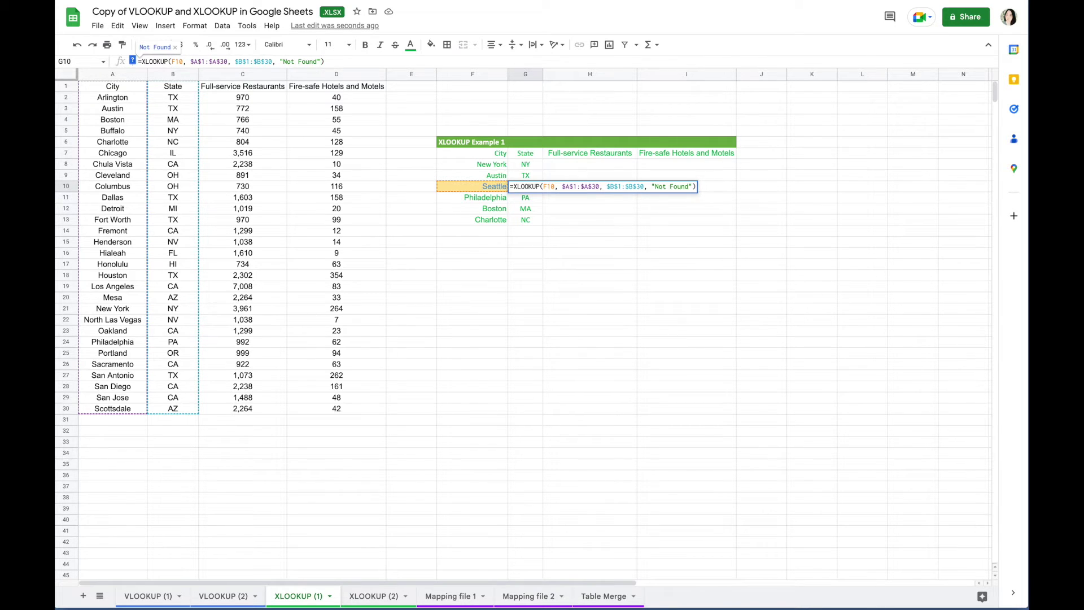
pyautogui.press('Return')
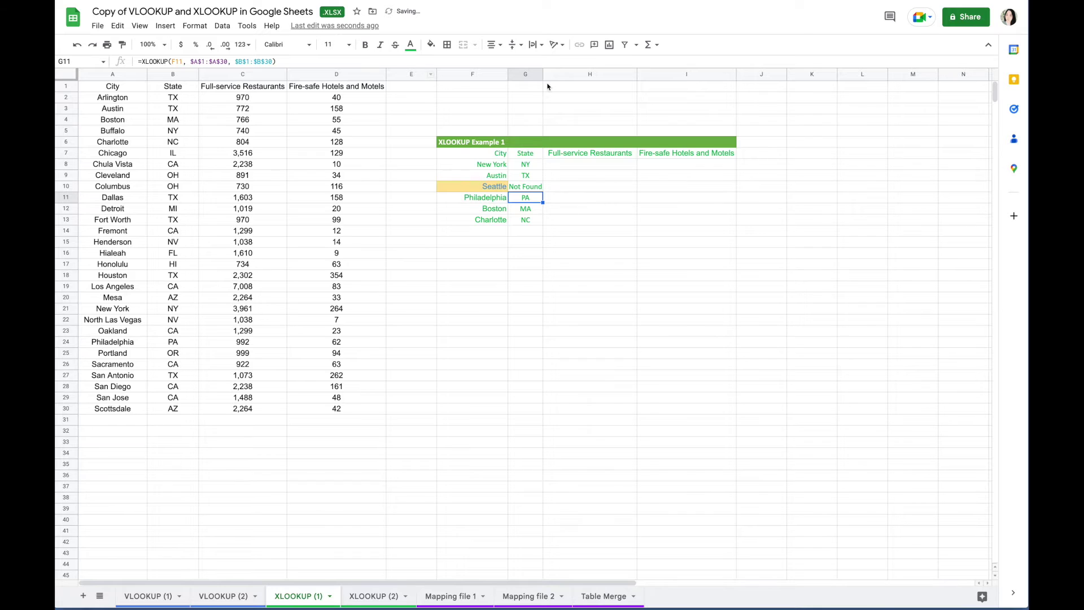
# Widen column G slightly so the "Not Found" text fits.
pyautogui.moveTo(543, 74); pyautogui.dragTo(545, 203)
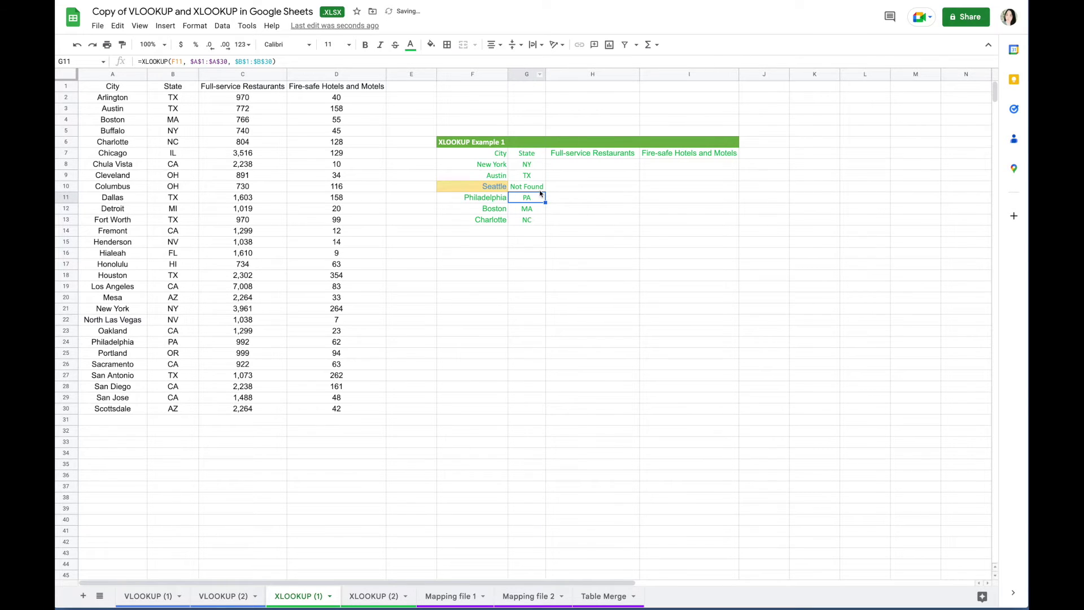
pyautogui.click(536, 187)
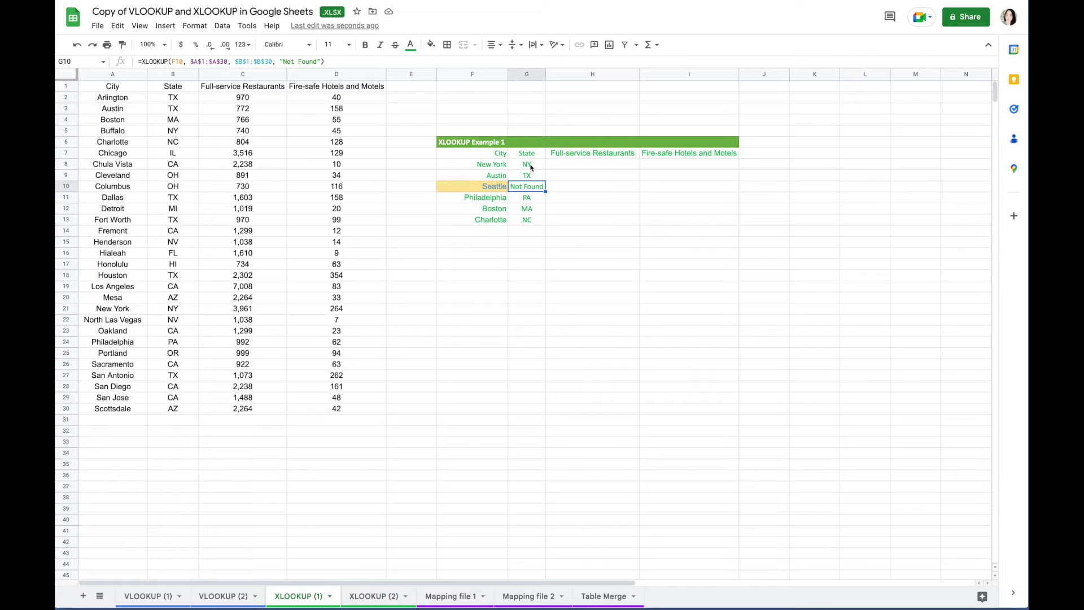
# Compare the State, restaurants and hotels headers in G7:I7 with the matching source columns B:D.
pyautogui.click(528, 75)
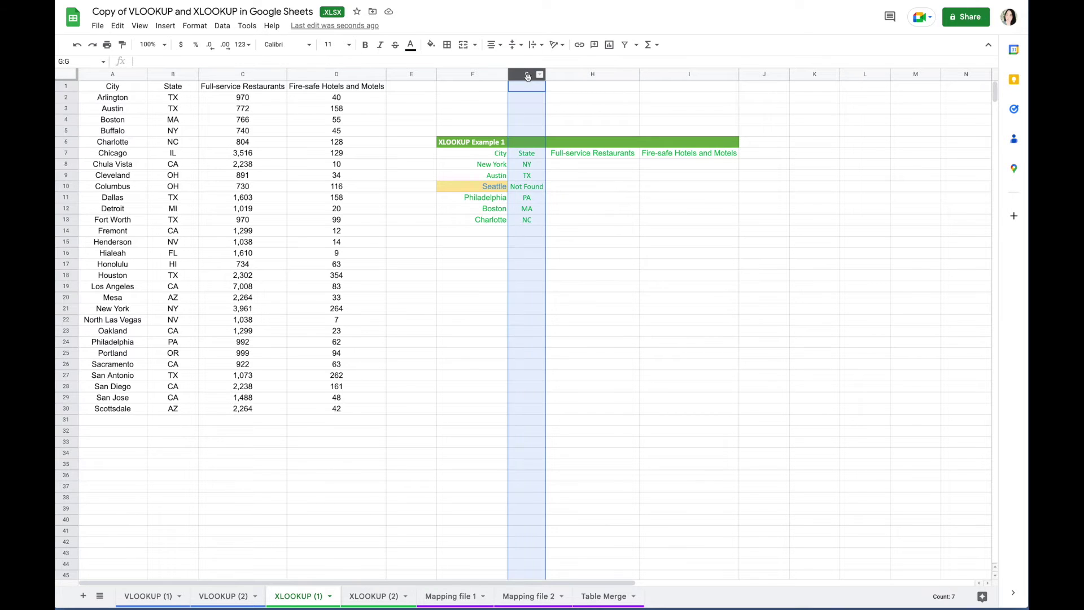
pyautogui.click(587, 208)
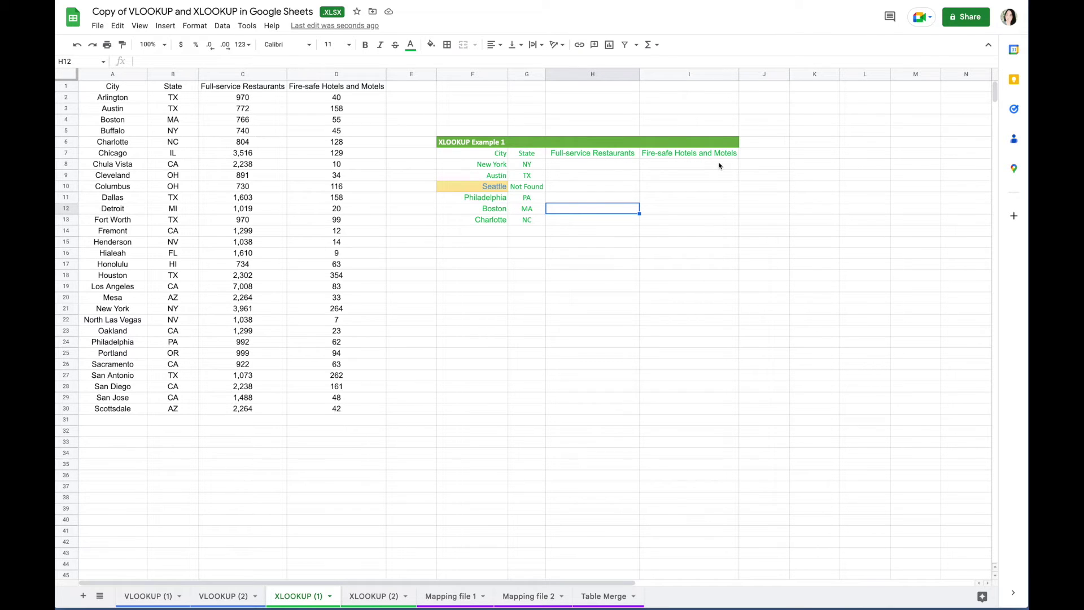
pyautogui.click(532, 167)
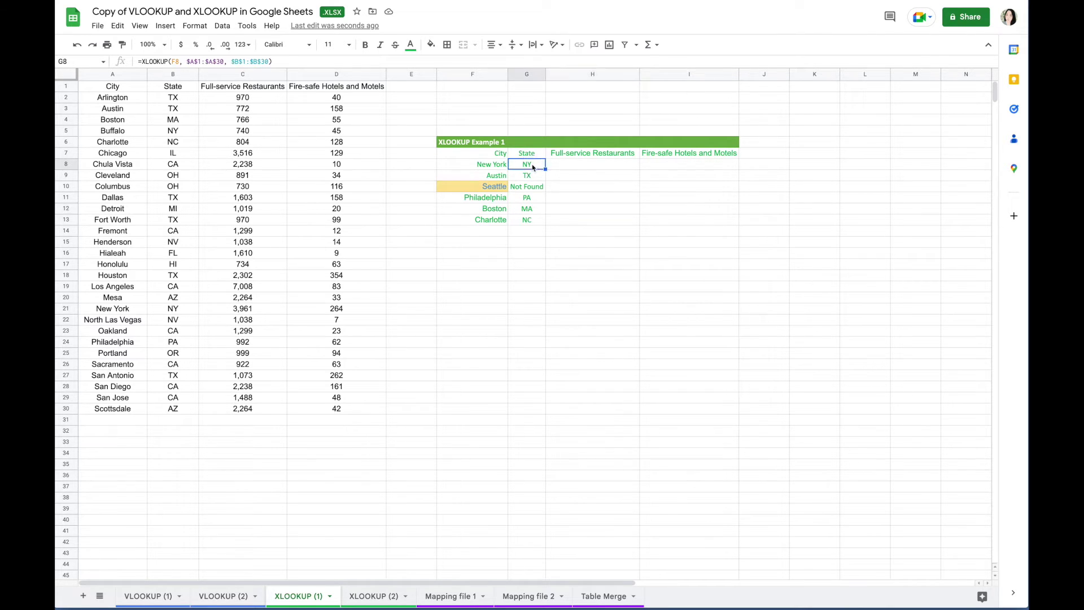
pyautogui.moveTo(526, 154); pyautogui.dragTo(697, 151)
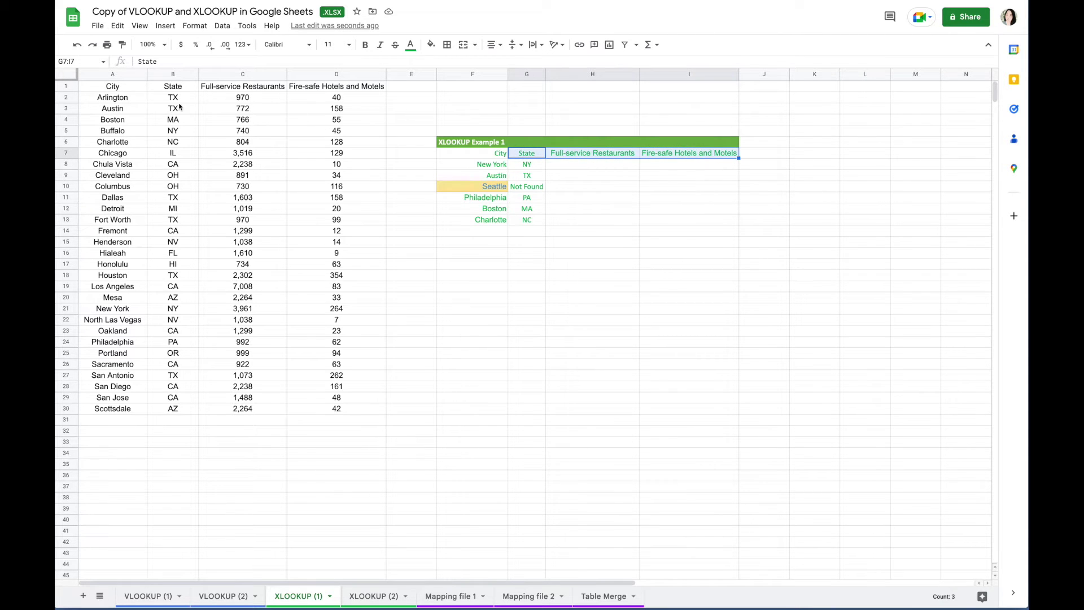
pyautogui.moveTo(182, 89); pyautogui.dragTo(336, 89)
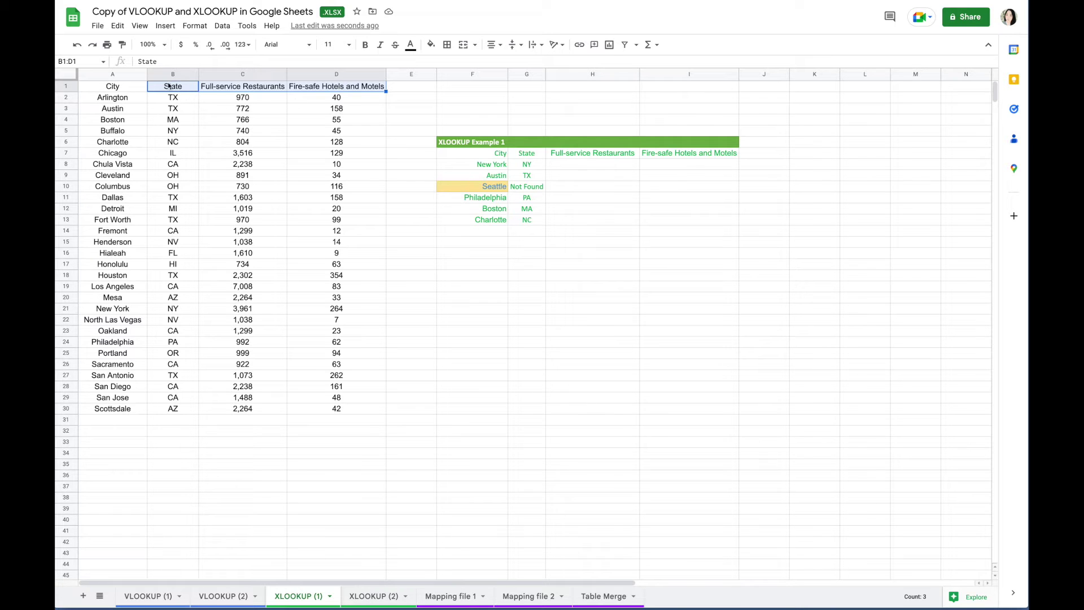
pyautogui.moveTo(173, 74); pyautogui.dragTo(334, 77)
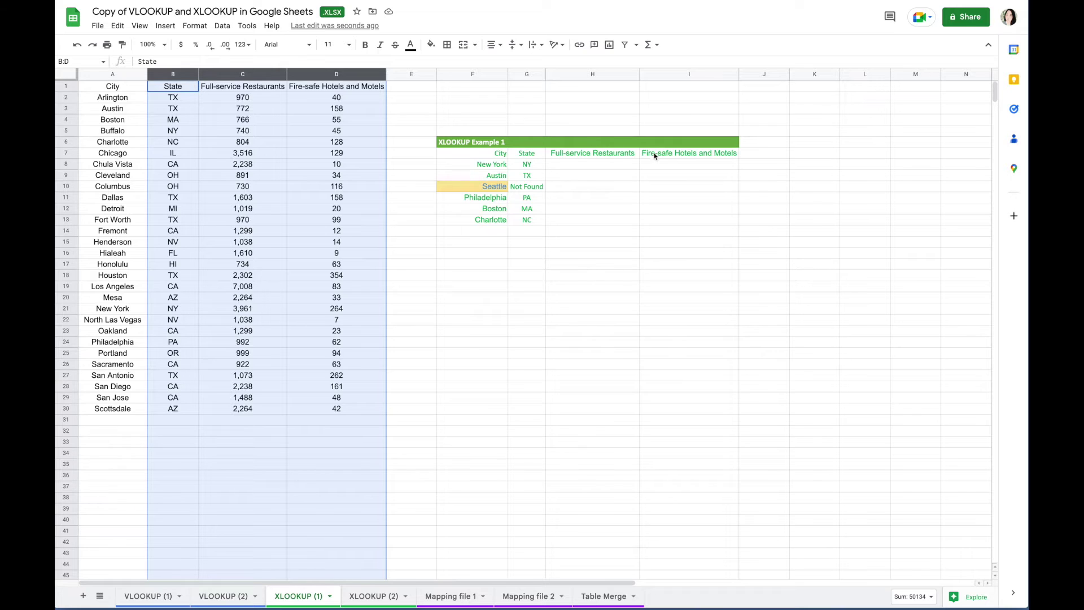
# Clear the State XLOOKUP formulas from G8:G13.
pyautogui.moveTo(536, 167); pyautogui.dragTo(536, 221)
pyautogui.press('Delete')
pyautogui.click(594, 188)
# Enter an XLOOKUP in G8 with F8 as the search key, A:A as the lookup range and B:D as the result range.
pyautogui.click(534, 166)
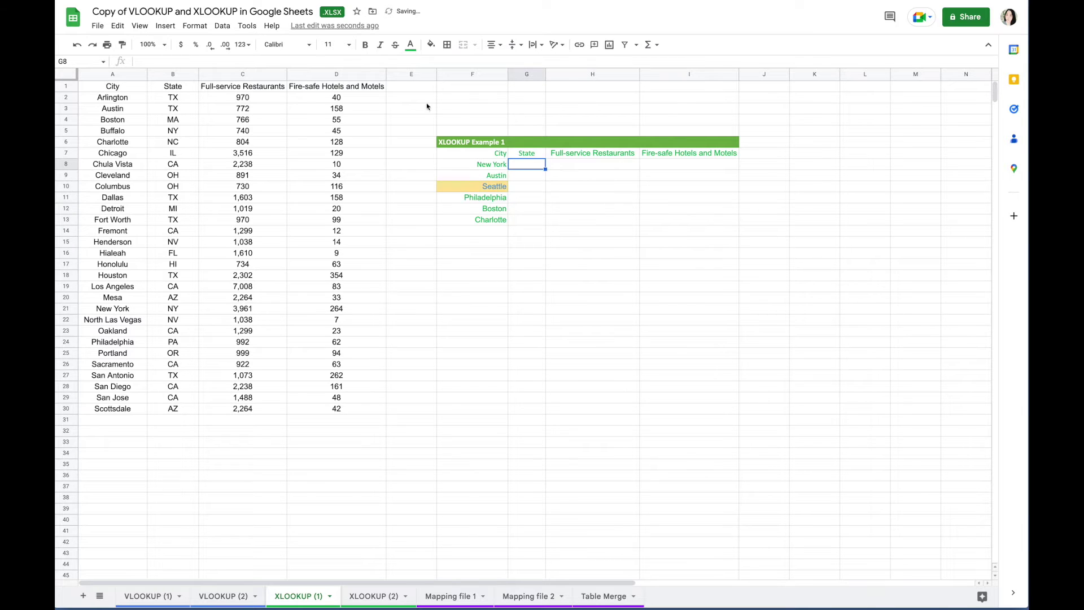
pyautogui.click(351, 62)
pyautogui.write('=xlookup')
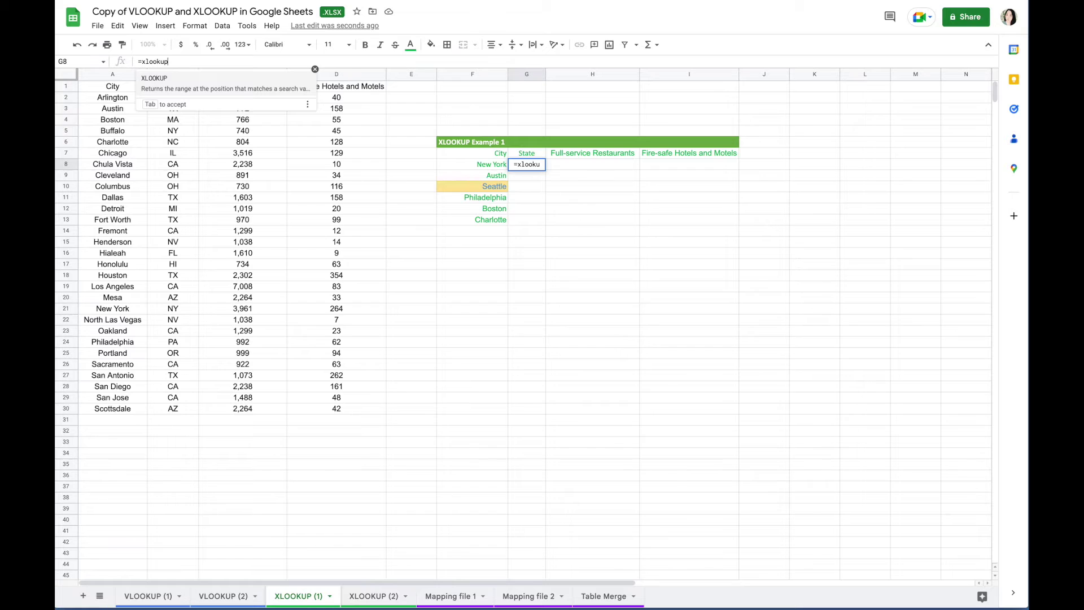
pyautogui.write('(')
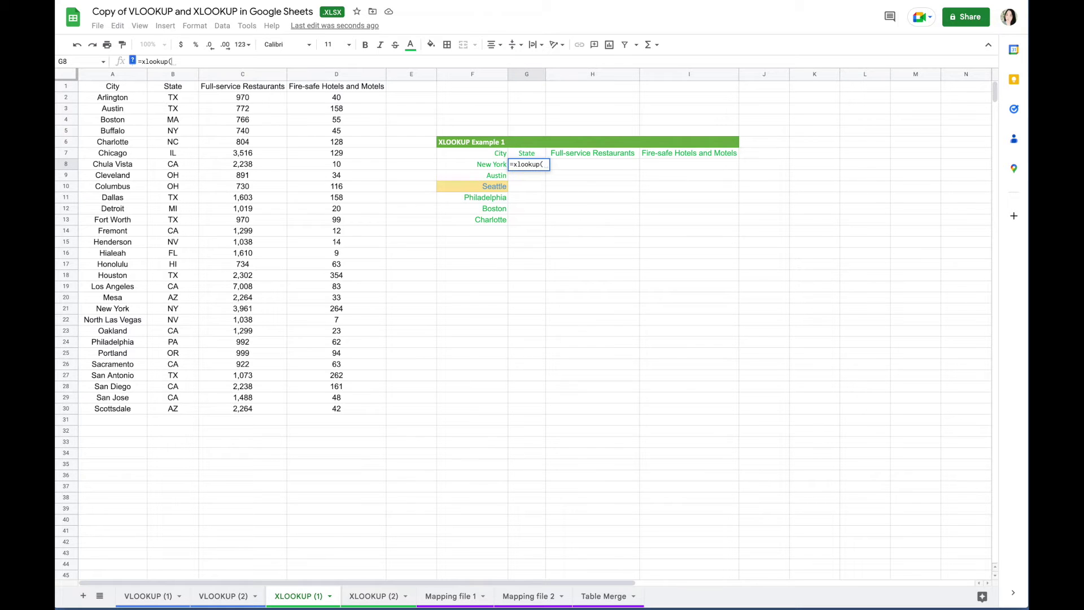
pyautogui.click(476, 165)
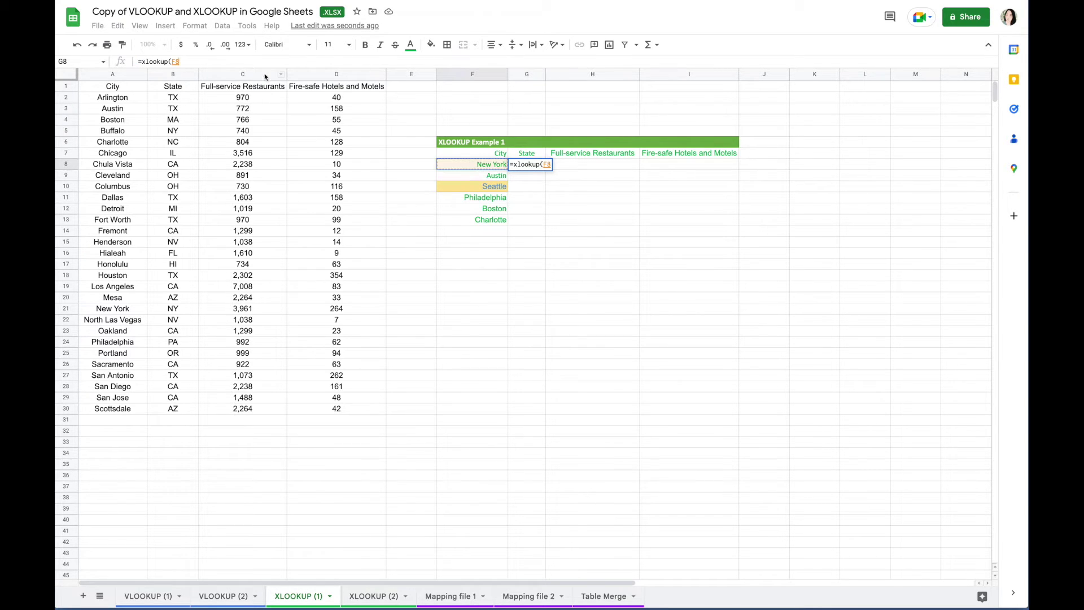
pyautogui.write(',')
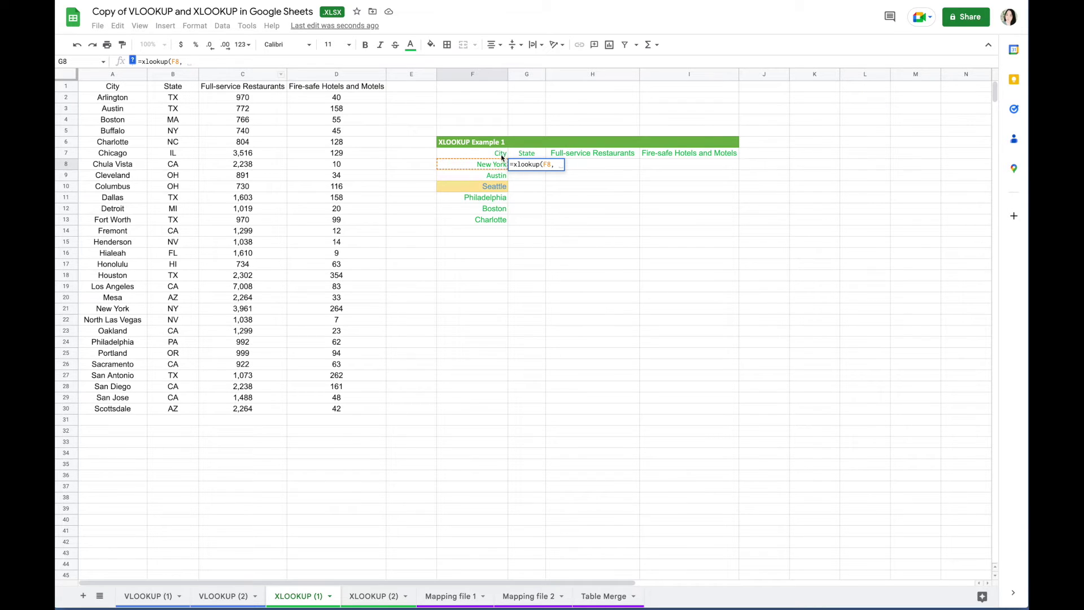
pyautogui.moveTo(121, 88); pyautogui.dragTo(124, 412)
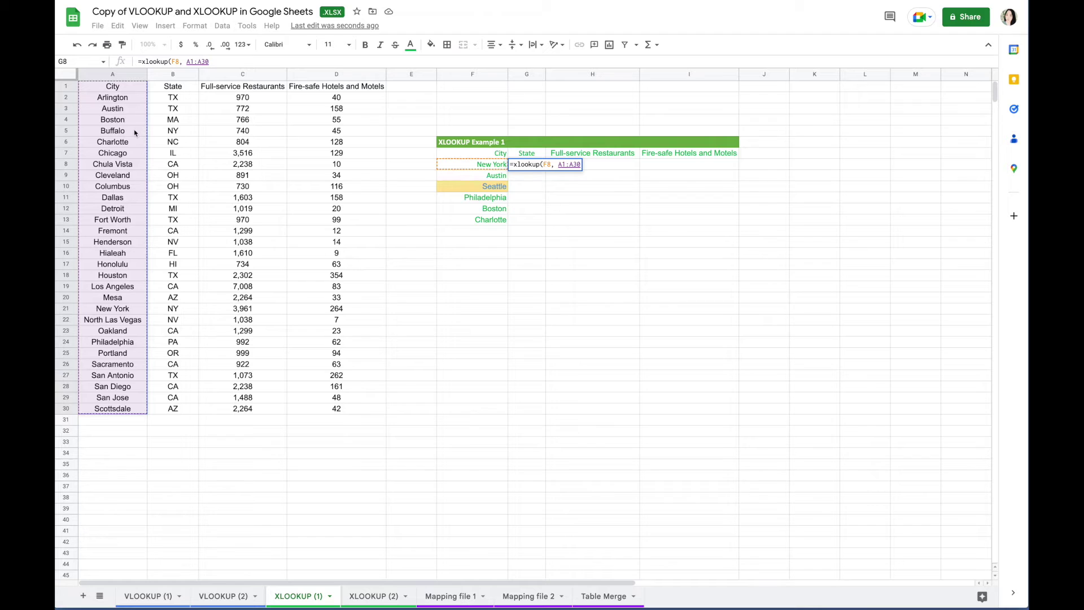
pyautogui.click(120, 76)
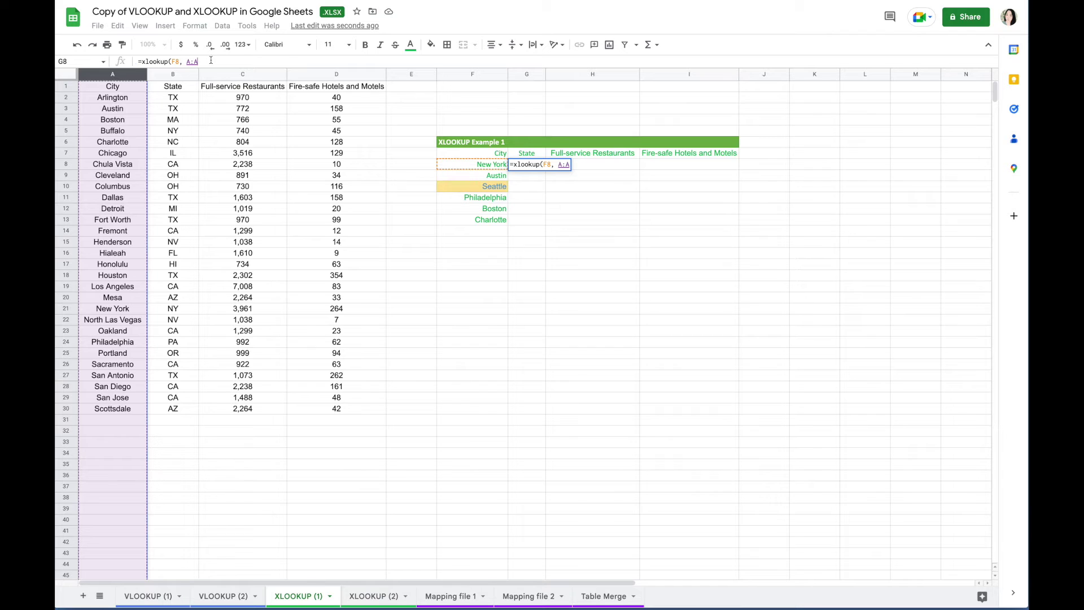
pyautogui.write(',')
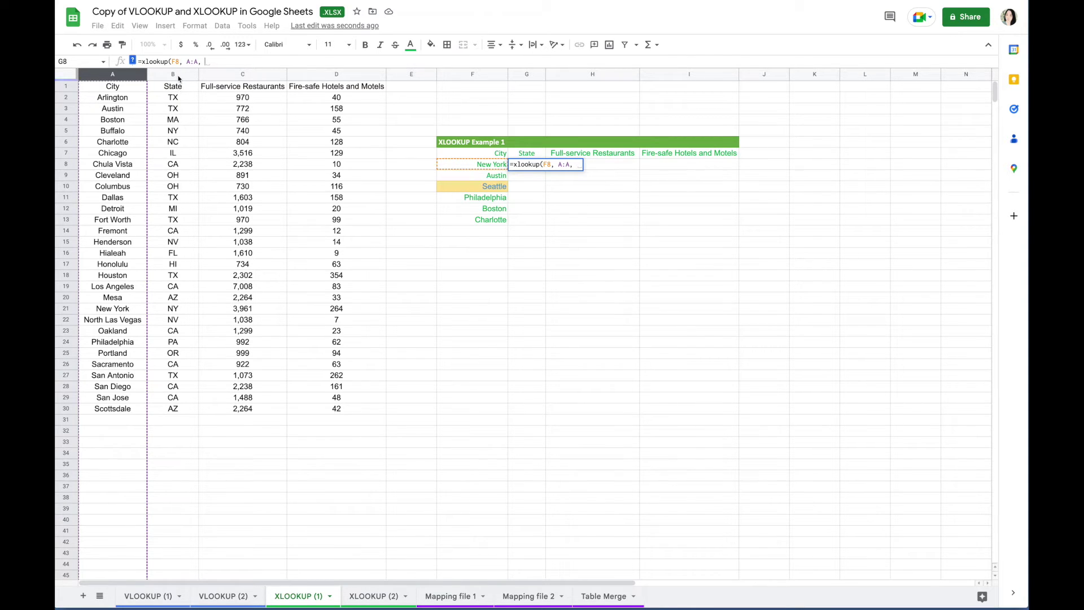
pyautogui.moveTo(172, 74); pyautogui.dragTo(326, 83)
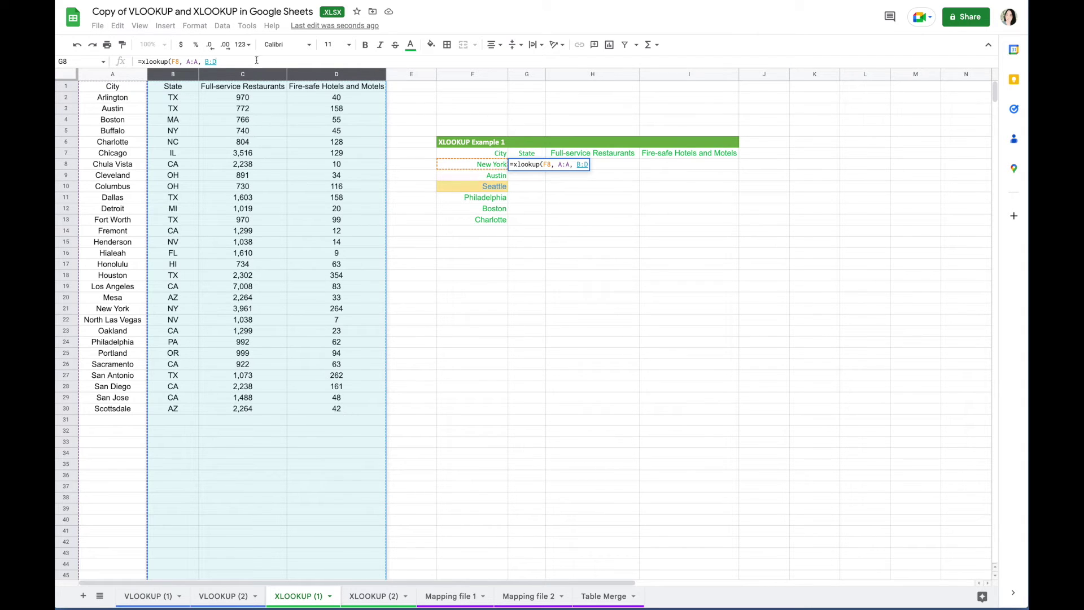
pyautogui.write(')')
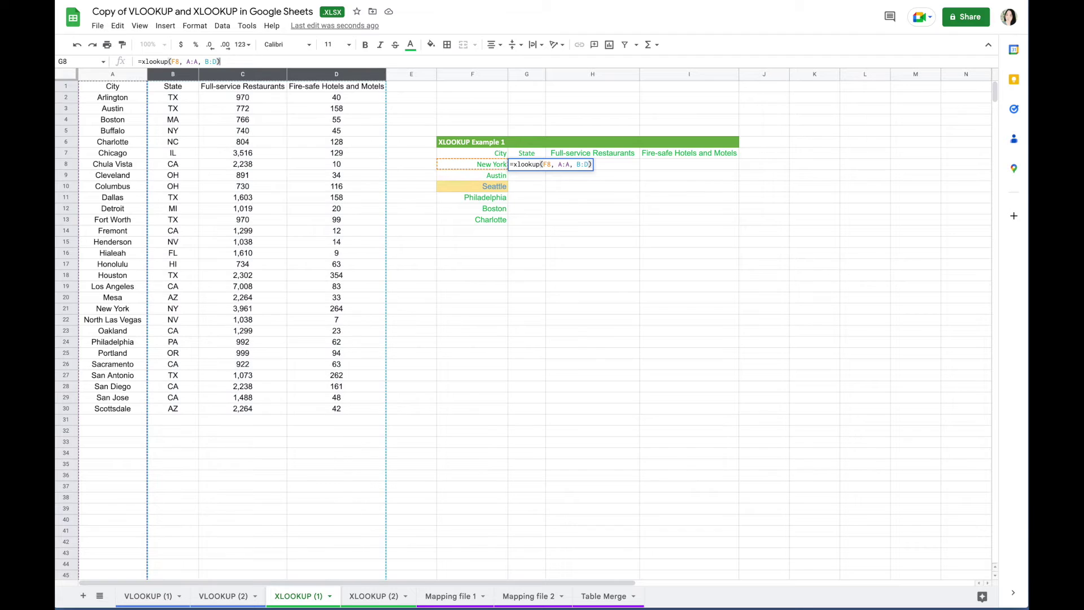
pyautogui.press('Return')
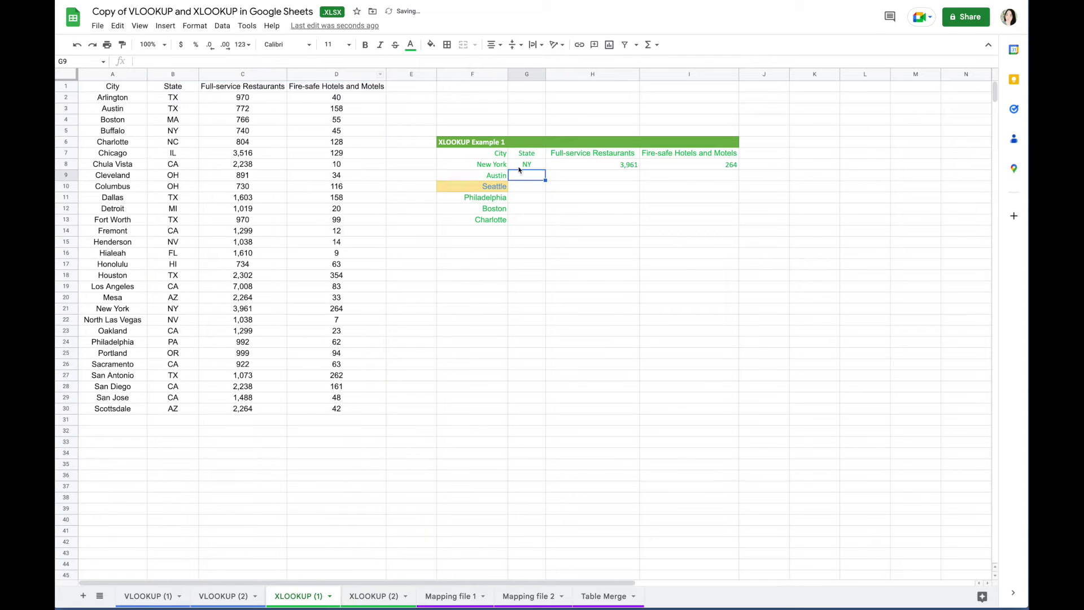
# Check New York's results against source row 21 and fill the multi-column XLOOKUP from G8 down through G13.
pyautogui.moveTo(523, 165); pyautogui.dragTo(702, 166)
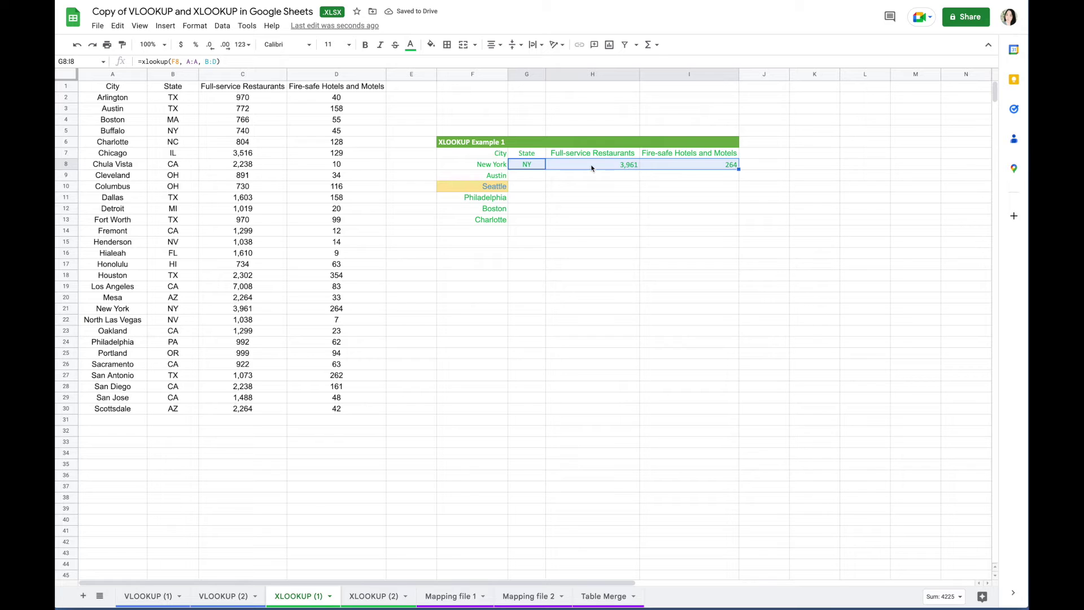
pyautogui.click(135, 309)
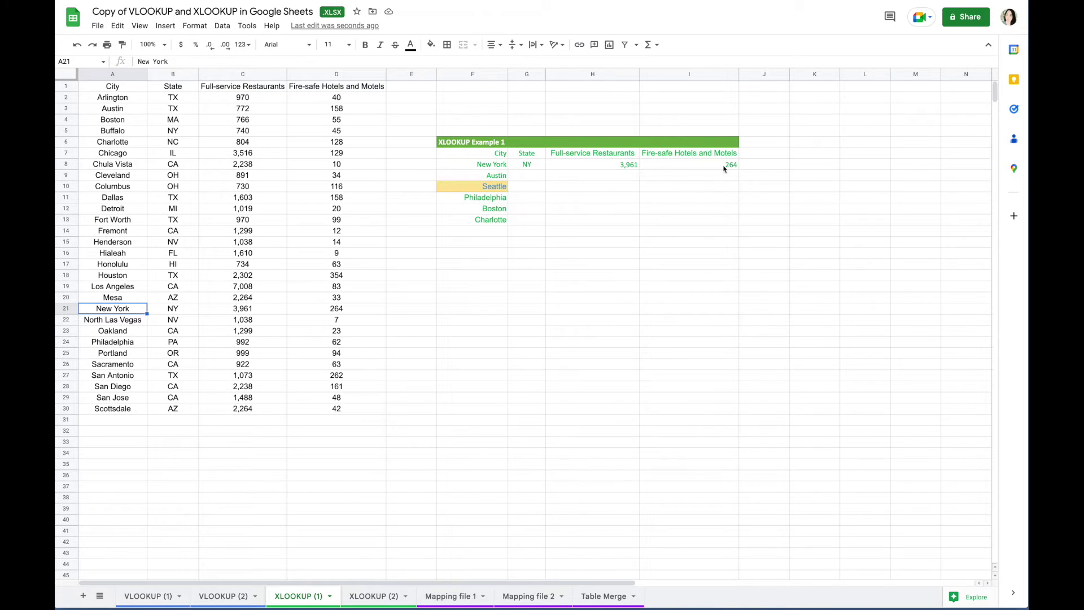
pyautogui.click(66, 308)
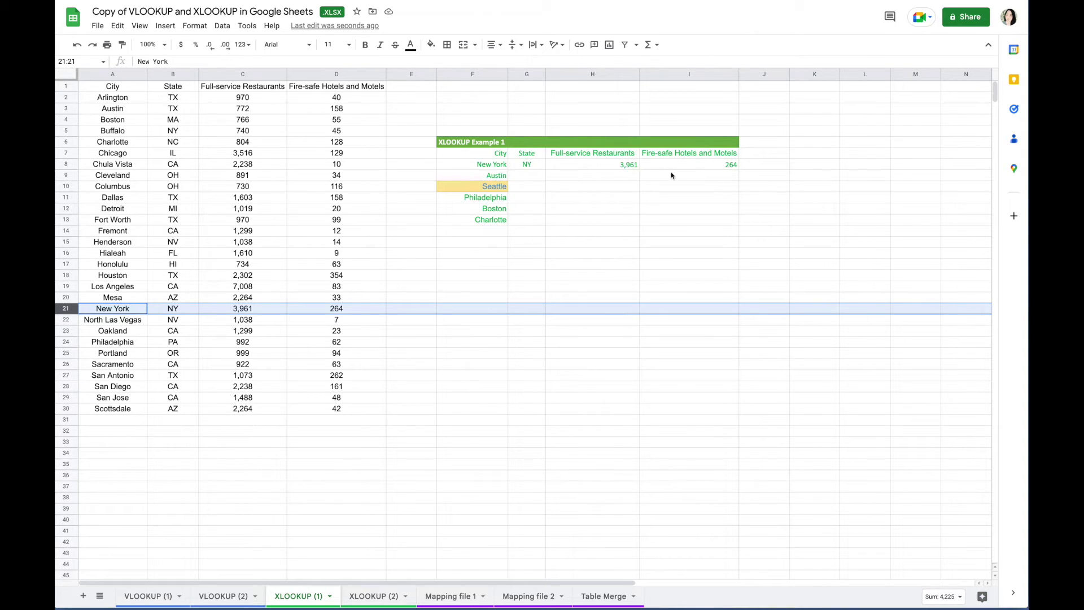
pyautogui.click(634, 163)
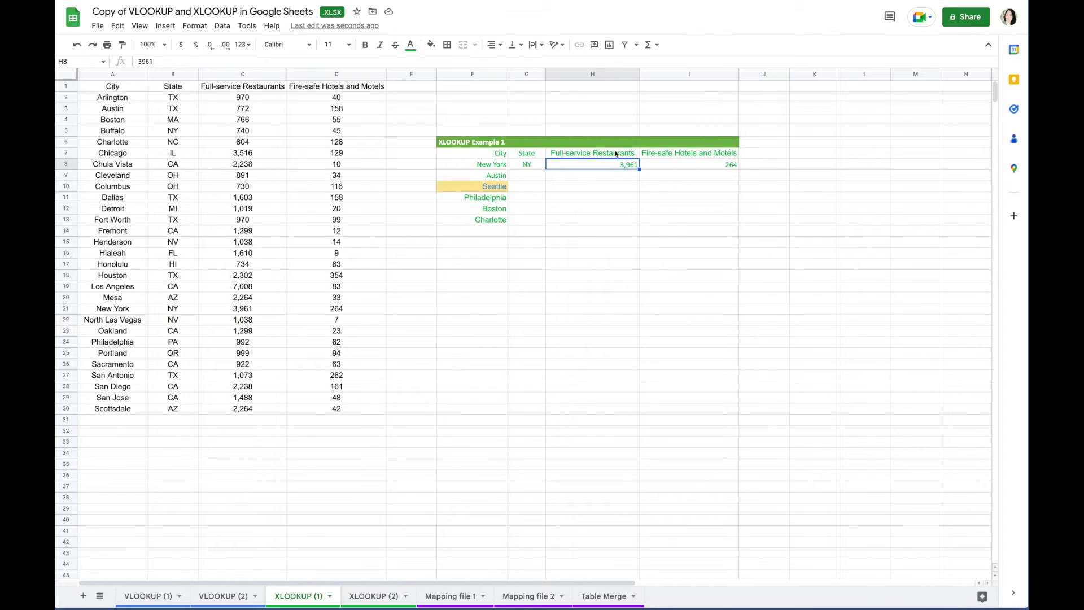
pyautogui.moveTo(535, 168); pyautogui.dragTo(736, 218)
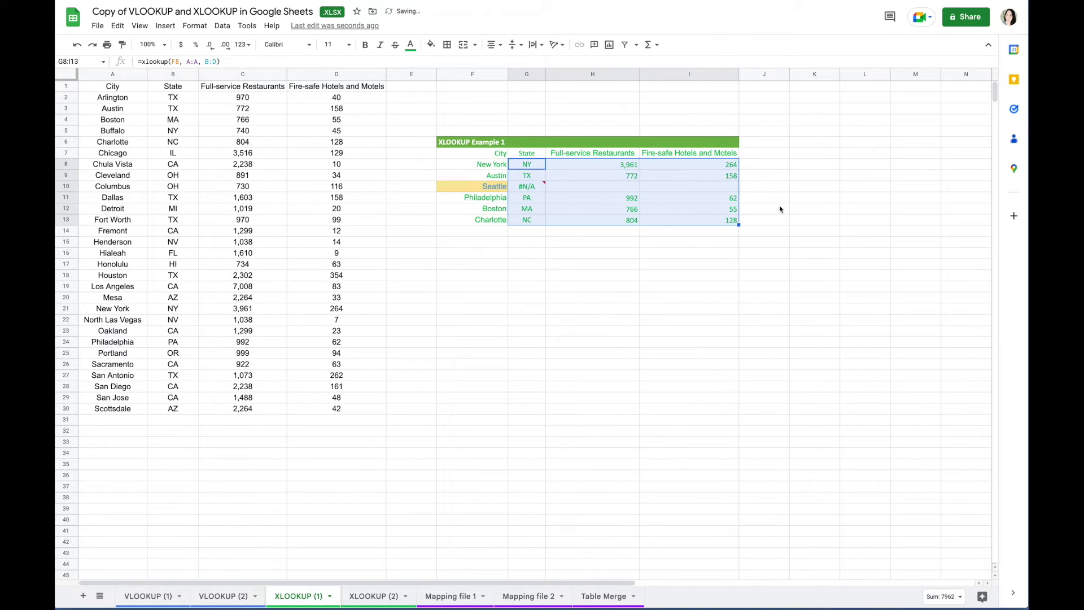
pyautogui.click(678, 251)
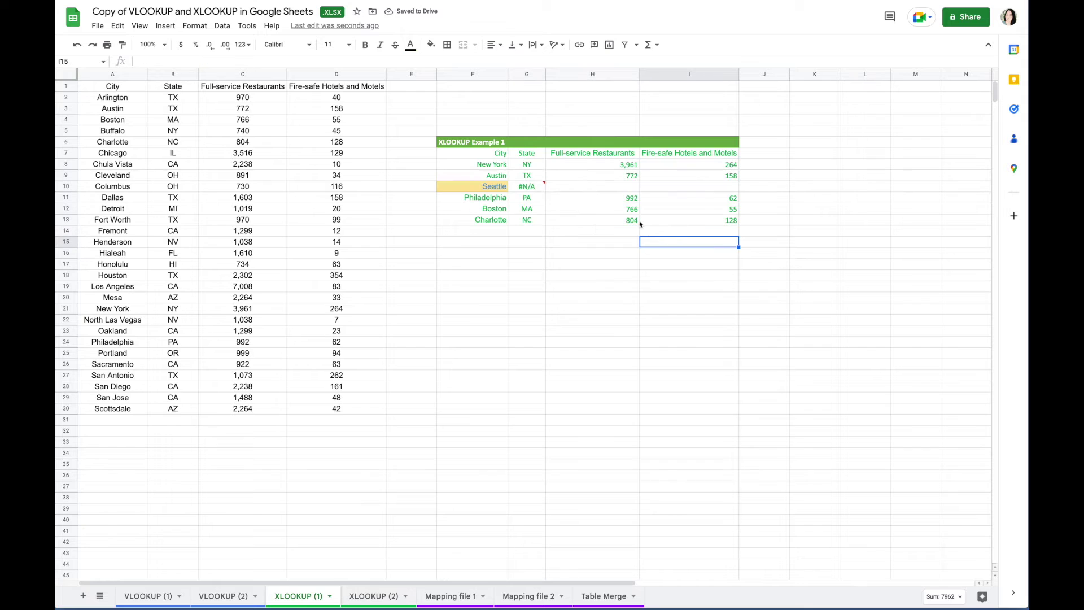
# Examine the lookup range A:A and result range B:D in Boston's XLOOKUP formula in G12.
pyautogui.click(636, 209)
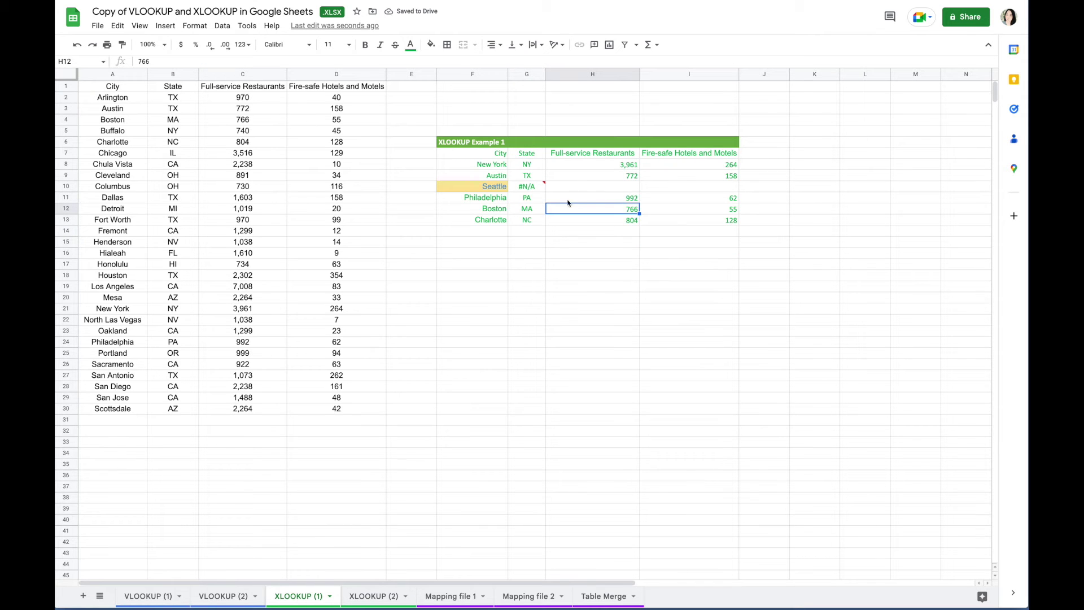
pyautogui.click(526, 210)
pyautogui.moveTo(190, 61); pyautogui.dragTo(221, 62)
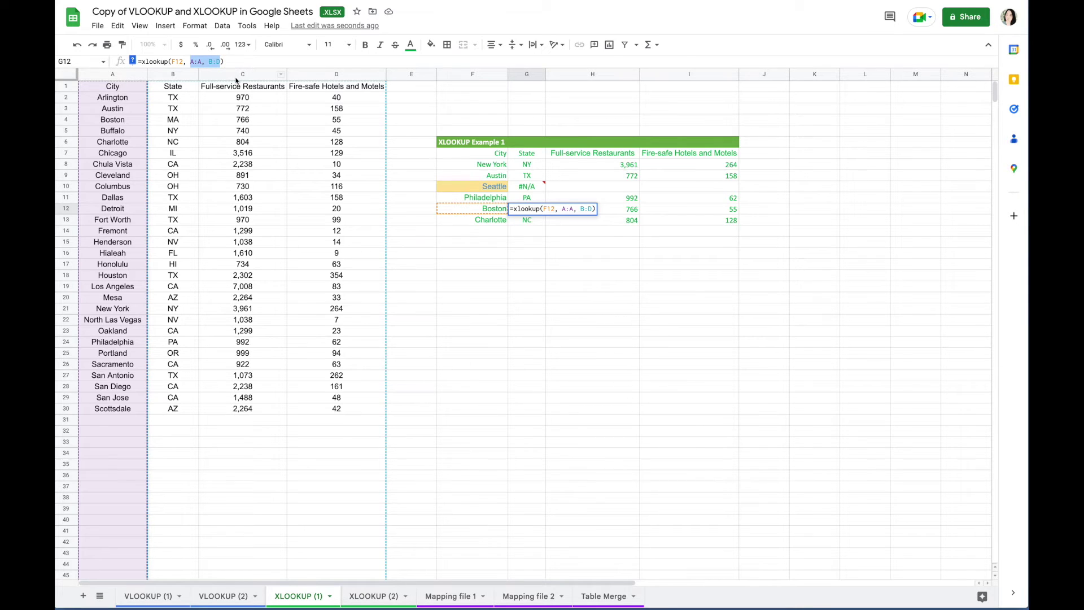
pyautogui.click(238, 59)
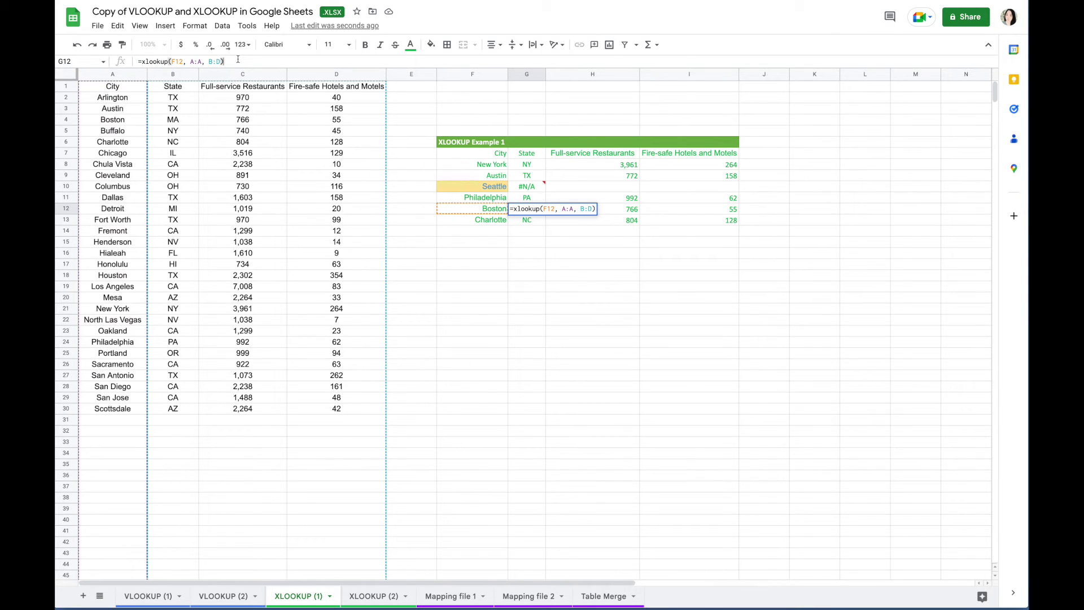
pyautogui.press('Return')
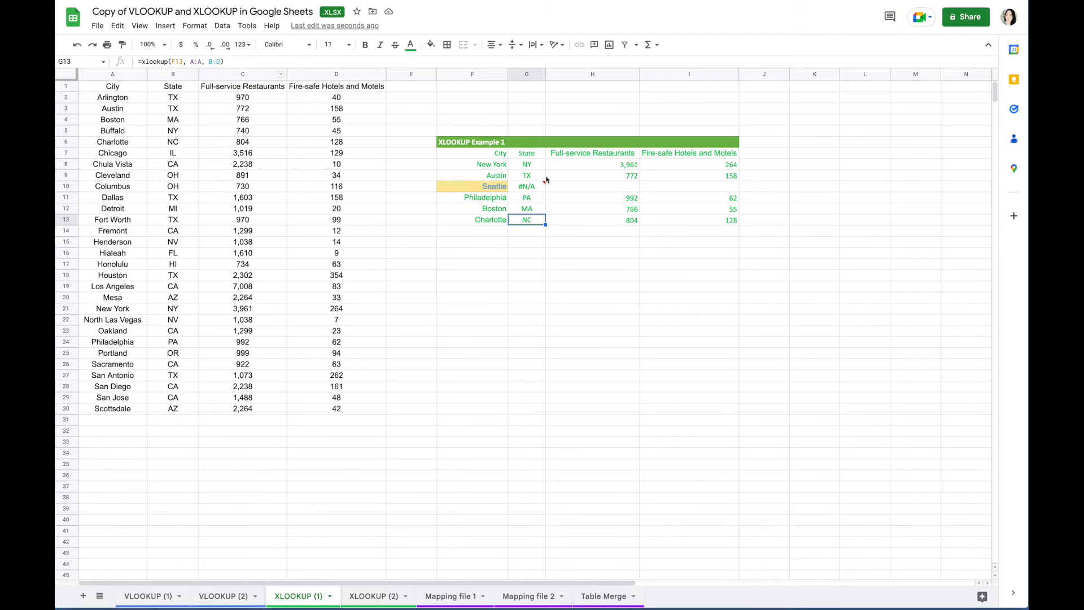
# Clear the XLOOKUP results from G9:I13, keeping New York's formula in G8.
pyautogui.moveTo(527, 175); pyautogui.dragTo(706, 226)
pyautogui.press('Delete')
pyautogui.press('Up')
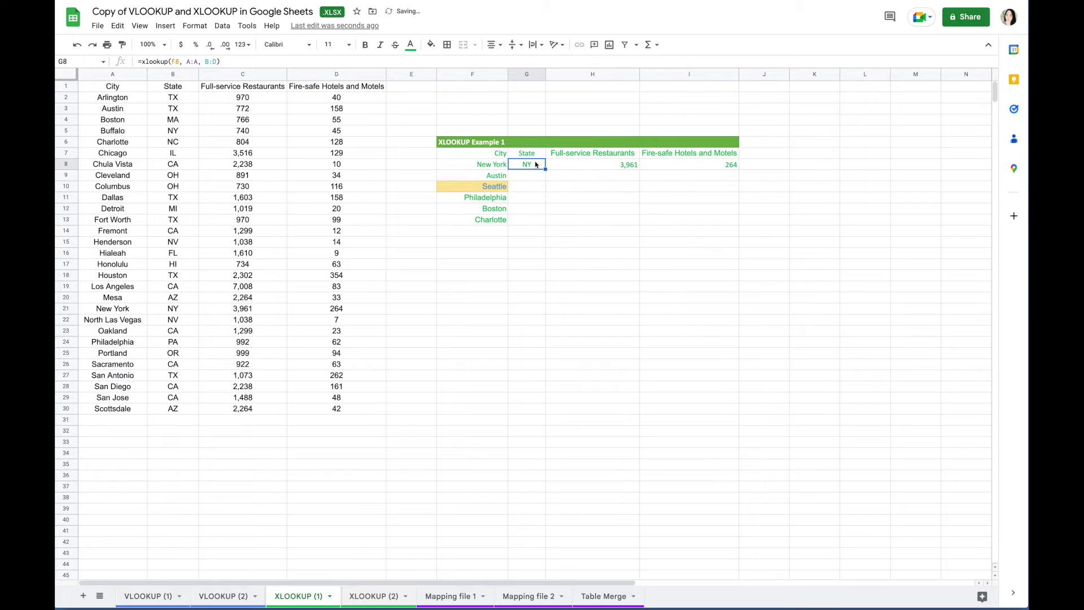
# Replace the lookup range in G8's XLOOKUP with the absolute range $A$1:$A$30.
pyautogui.click(198, 61)
pyautogui.moveTo(197, 61); pyautogui.dragTo(188, 60)
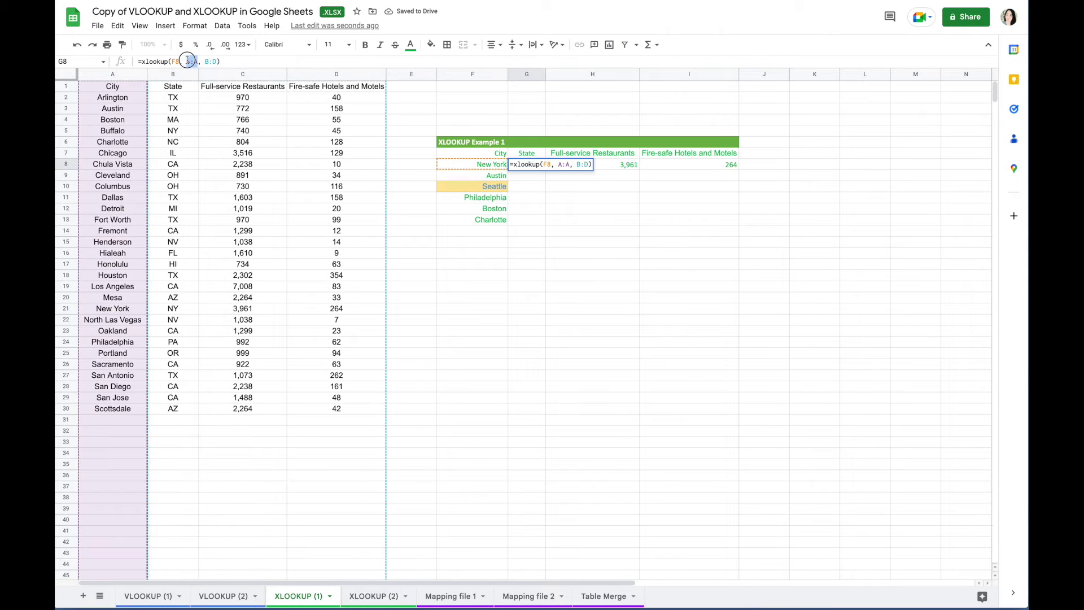
pyautogui.press('BackSpace')
pyautogui.moveTo(122, 87); pyautogui.dragTo(125, 410)
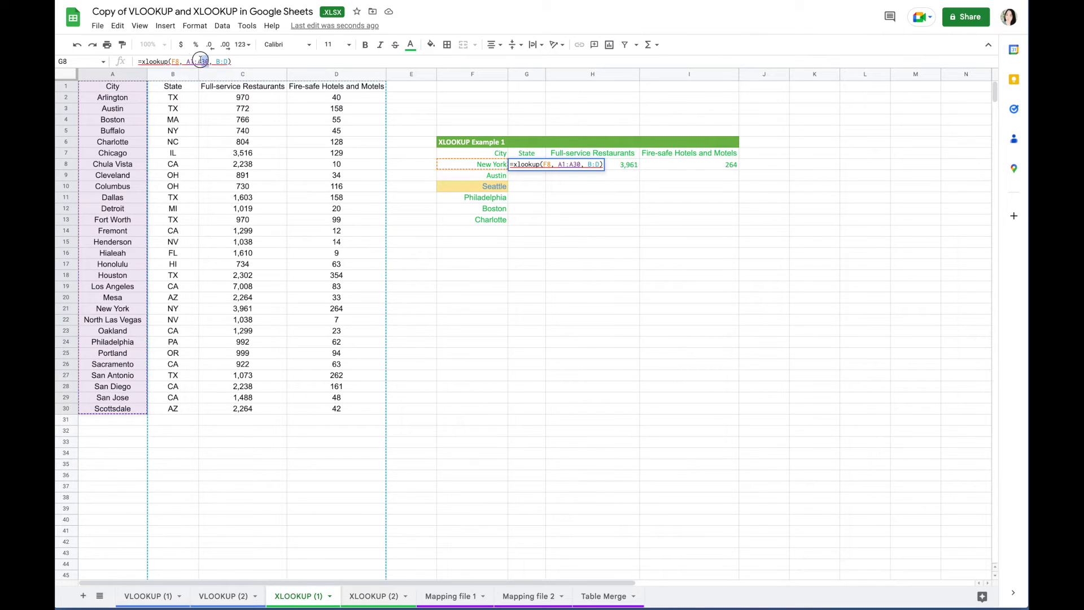
pyautogui.moveTo(209, 61); pyautogui.dragTo(187, 59)
pyautogui.press('F4')
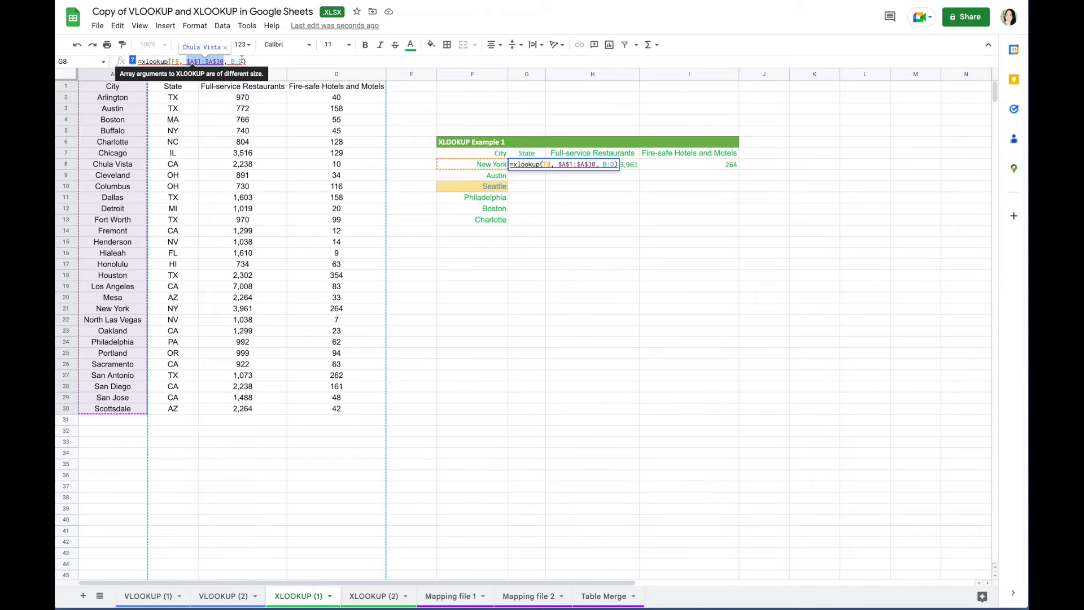
# Replace the result range in G8's XLOOKUP with the absolute range $B$1:$D$30.
pyautogui.click(250, 61)
pyautogui.press('Left')
pyautogui.press('BackSpace')
pyautogui.press('BackSpace')
pyautogui.press('BackSpace')
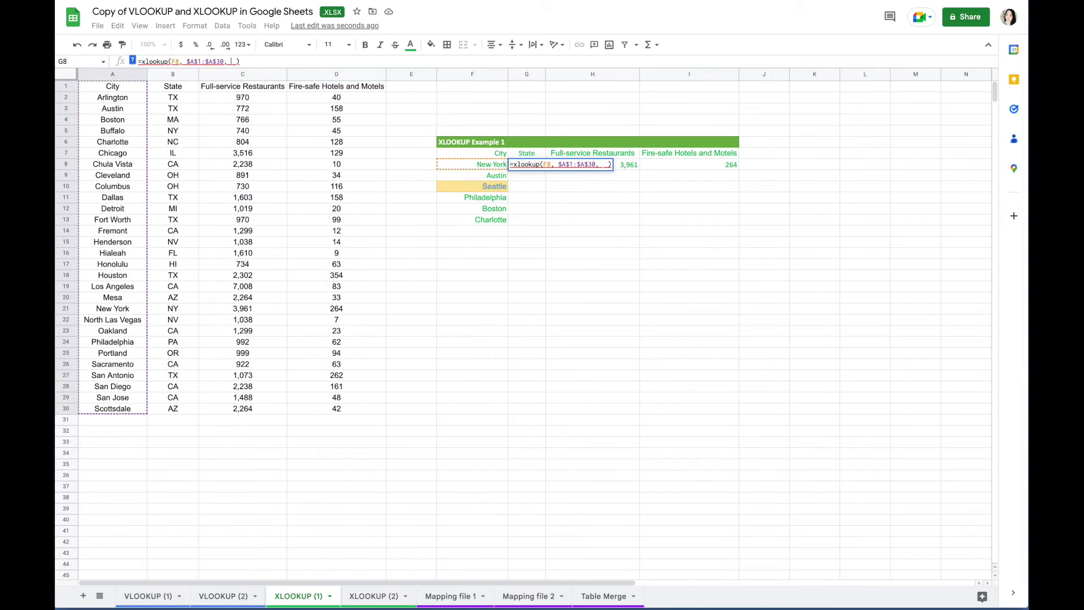
pyautogui.moveTo(179, 89); pyautogui.dragTo(341, 408)
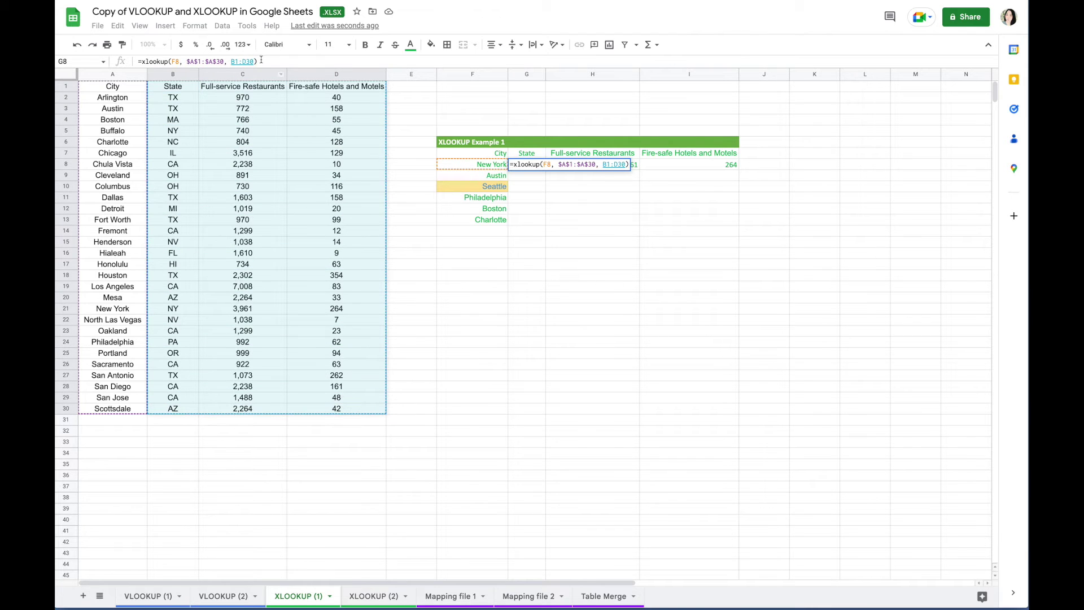
pyautogui.moveTo(254, 60); pyautogui.dragTo(232, 59)
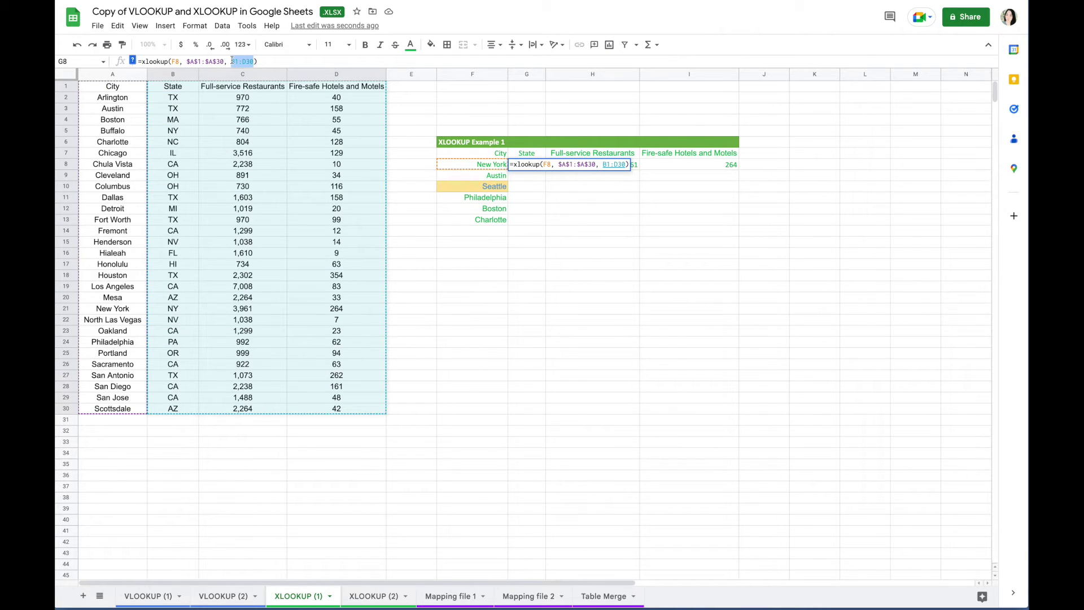
pyautogui.press('F4')
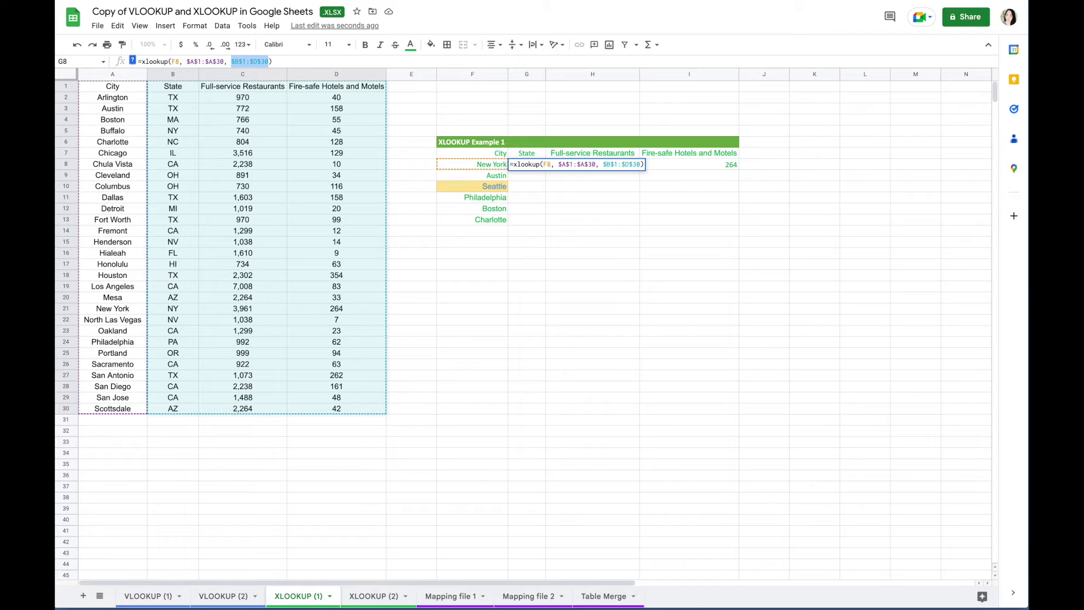
# Add "No value" as the missing-value argument of G8's XLOOKUP and enter the formula.
pyautogui.click(269, 61)
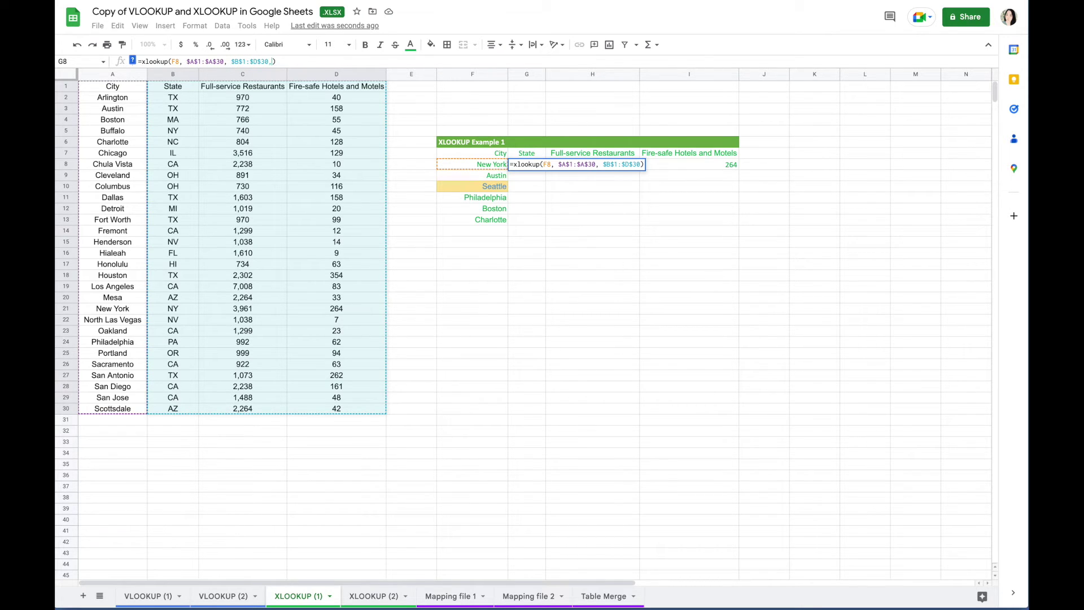
pyautogui.write(', "')
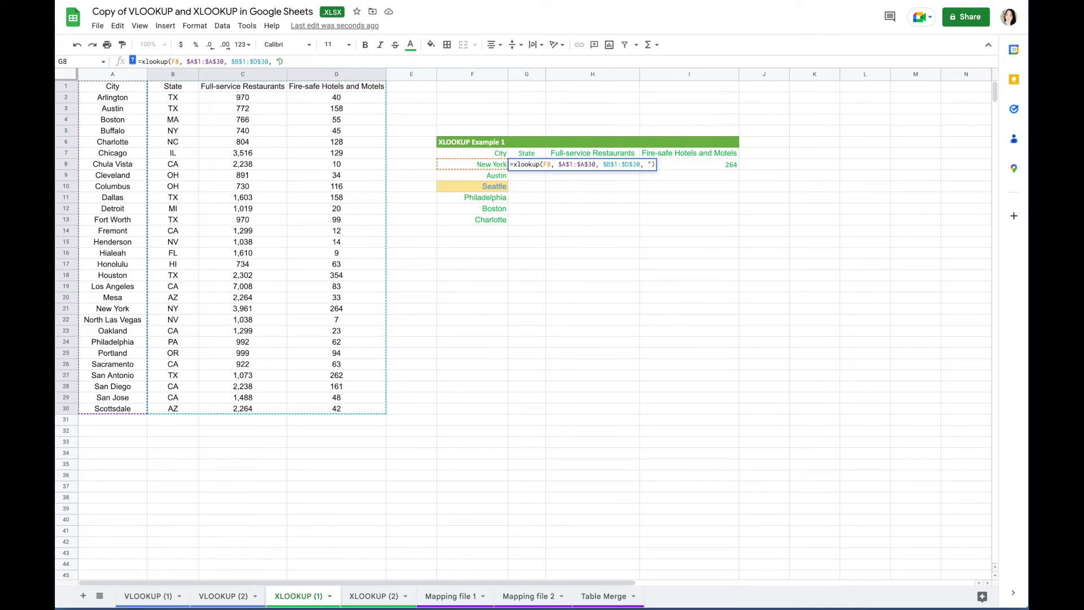
pyautogui.write('No value"')
pyautogui.press('Return')
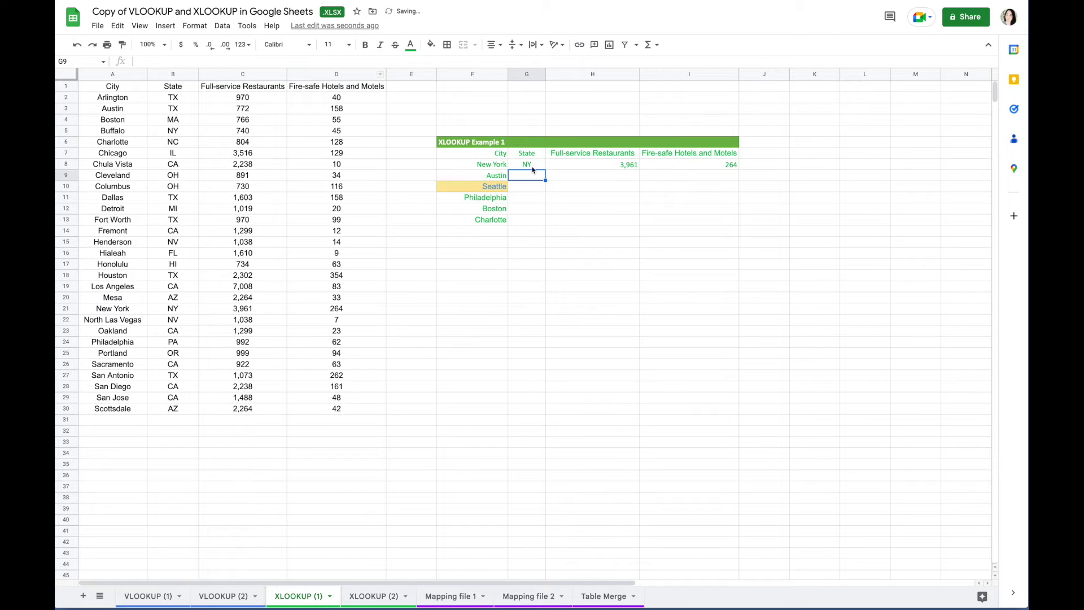
# Fill the updated XLOOKUP from G8 down through G13 and check Seattle's cells G10 and H10.
pyautogui.moveTo(528, 164); pyautogui.dragTo(737, 217)
pyautogui.click(537, 191)
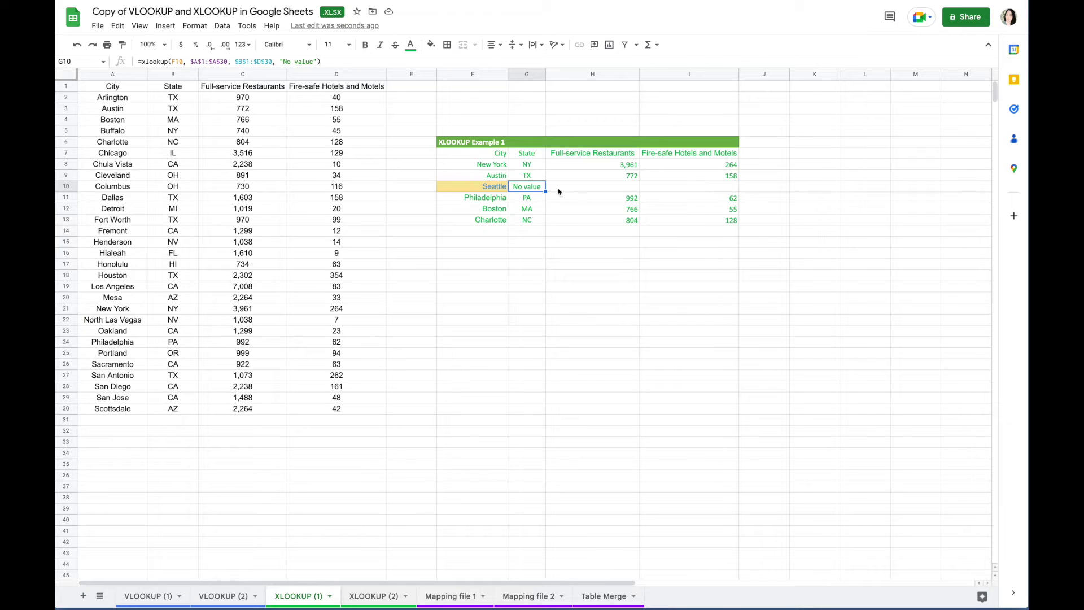
pyautogui.click(582, 185)
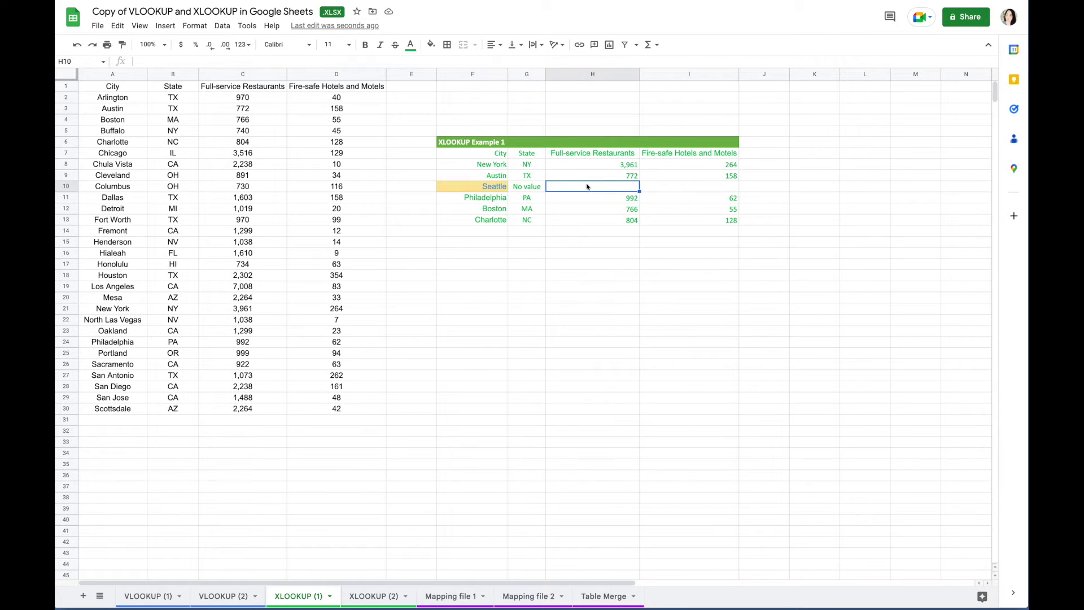
# Fill Seattle's XLOOKUP from G10 across H10:I10.
pyautogui.click(534, 189)
pyautogui.moveTo(546, 192); pyautogui.dragTo(695, 186)
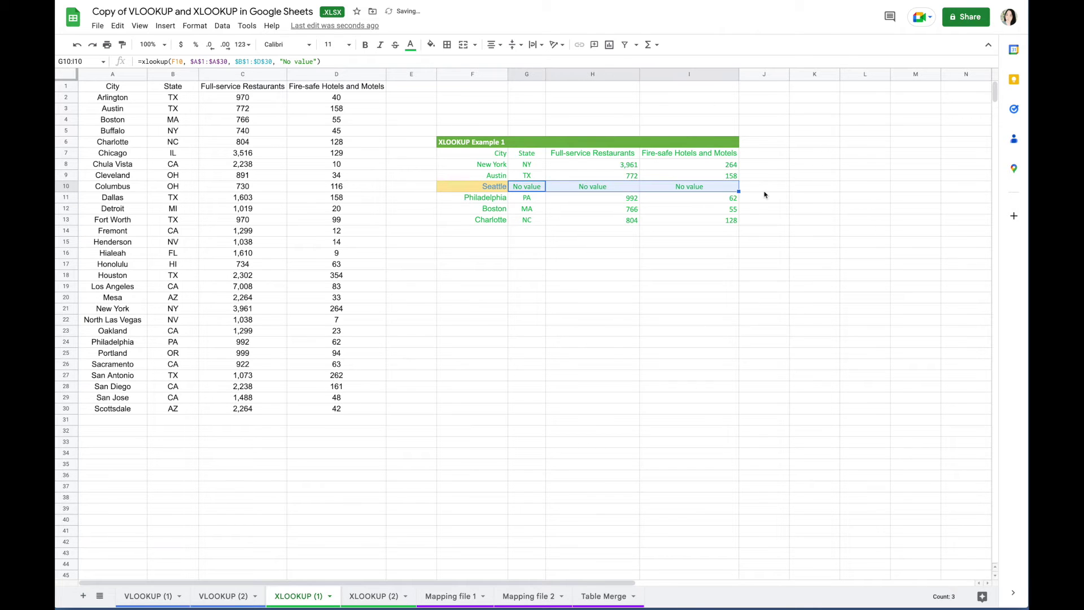
pyautogui.click(685, 213)
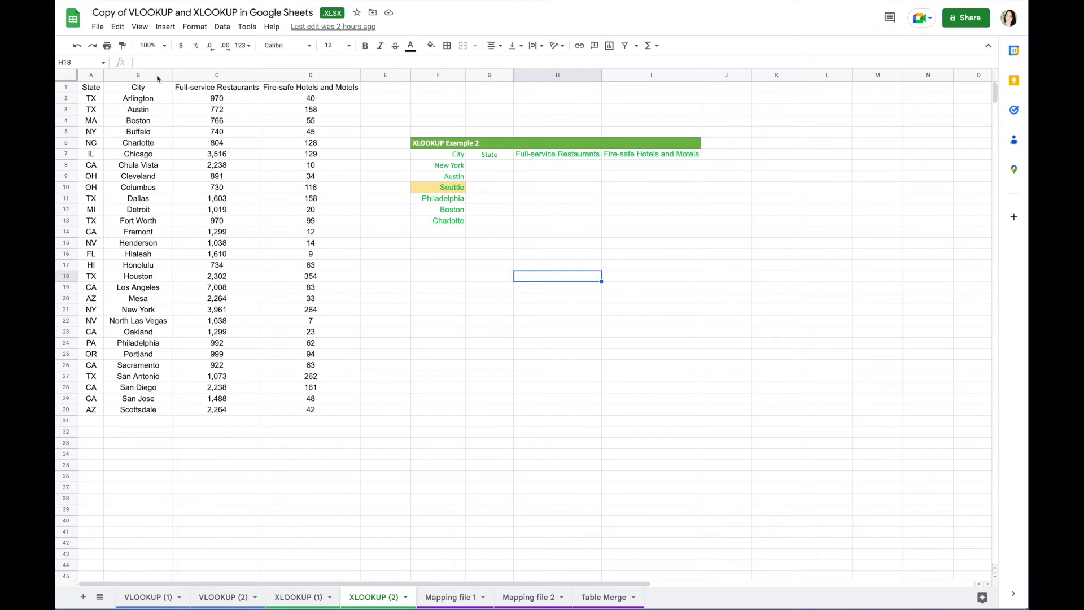
# On the XLOOKUP (2) sheet, compare the positions of the State column A and City column B.
pyautogui.click(91, 76)
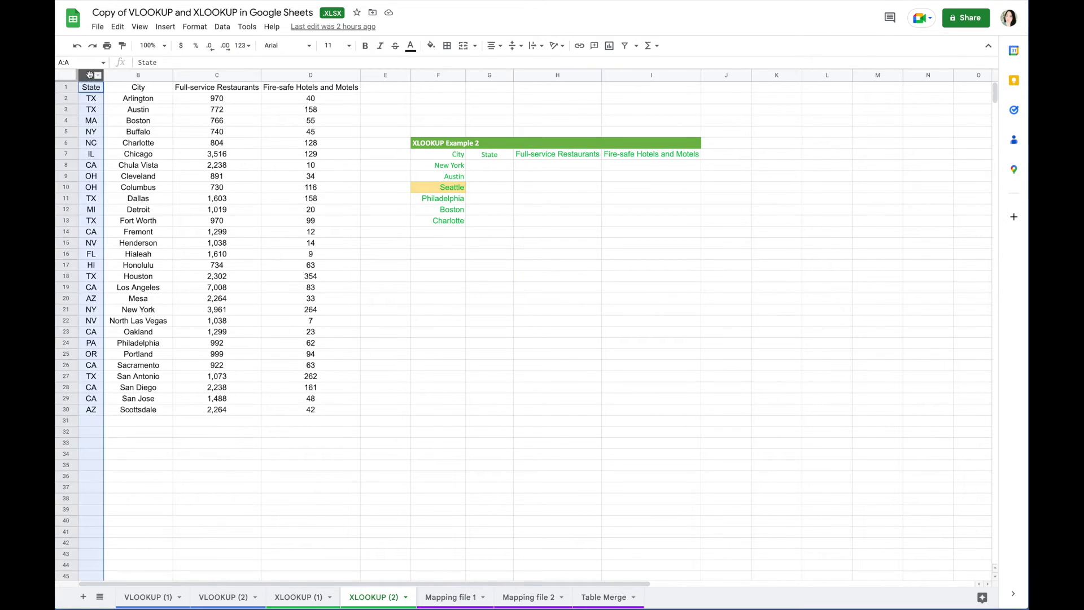
pyautogui.click(148, 77)
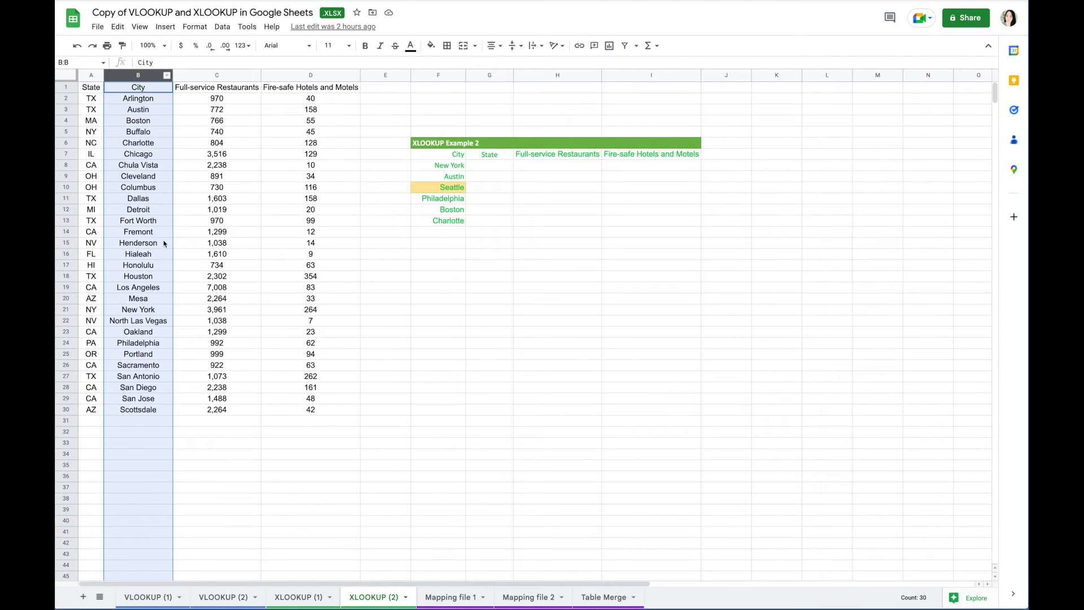
pyautogui.click(477, 165)
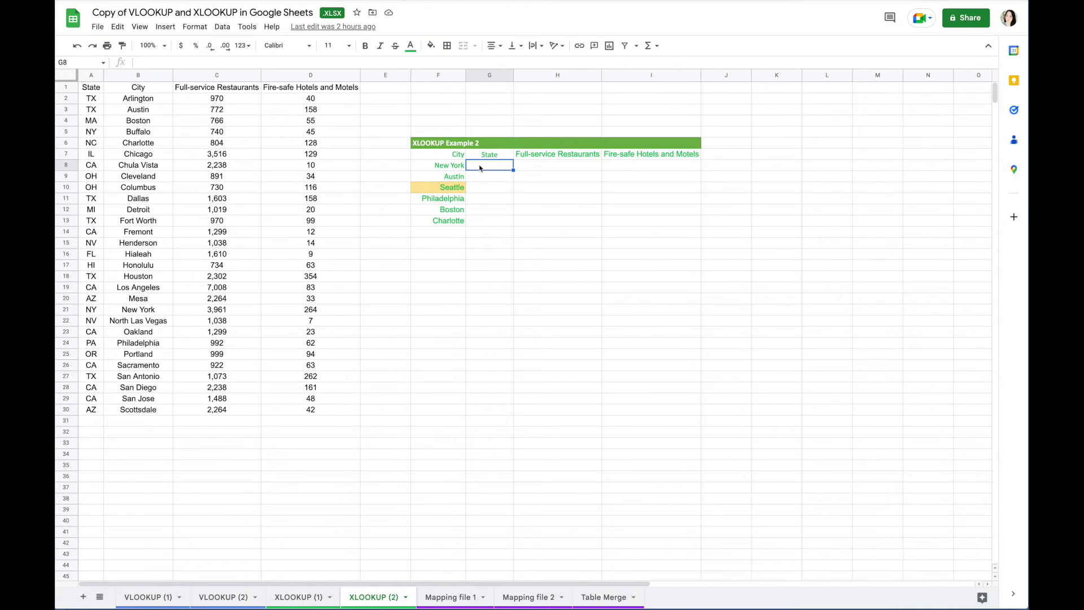
pyautogui.click(154, 75)
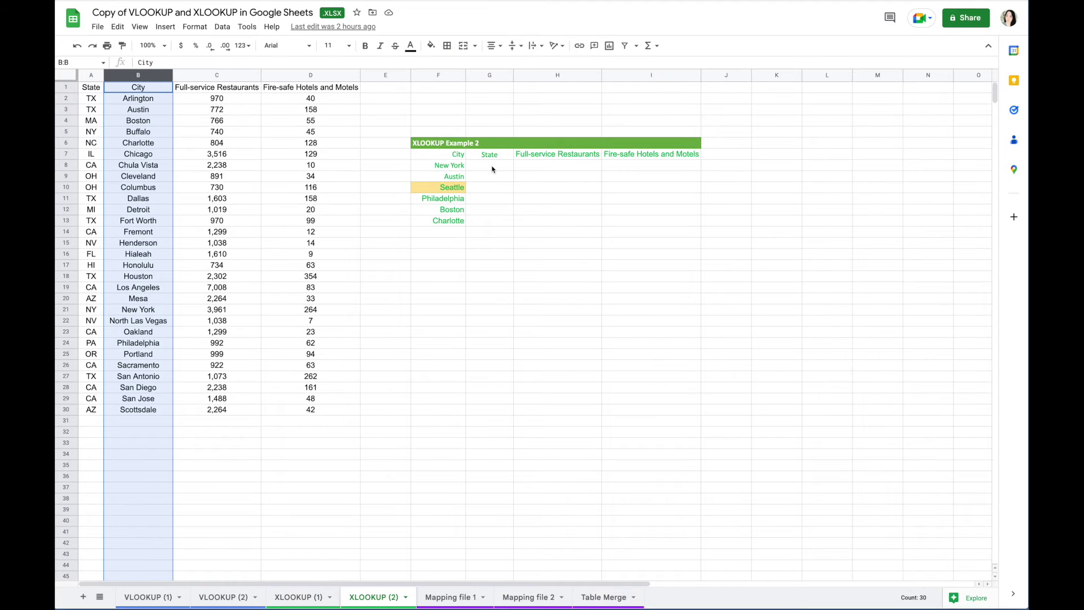
# Enter an XLOOKUP in G8 with F8 as the search key, B:B as the lookup range and A:A as the result range.
pyautogui.click(492, 169)
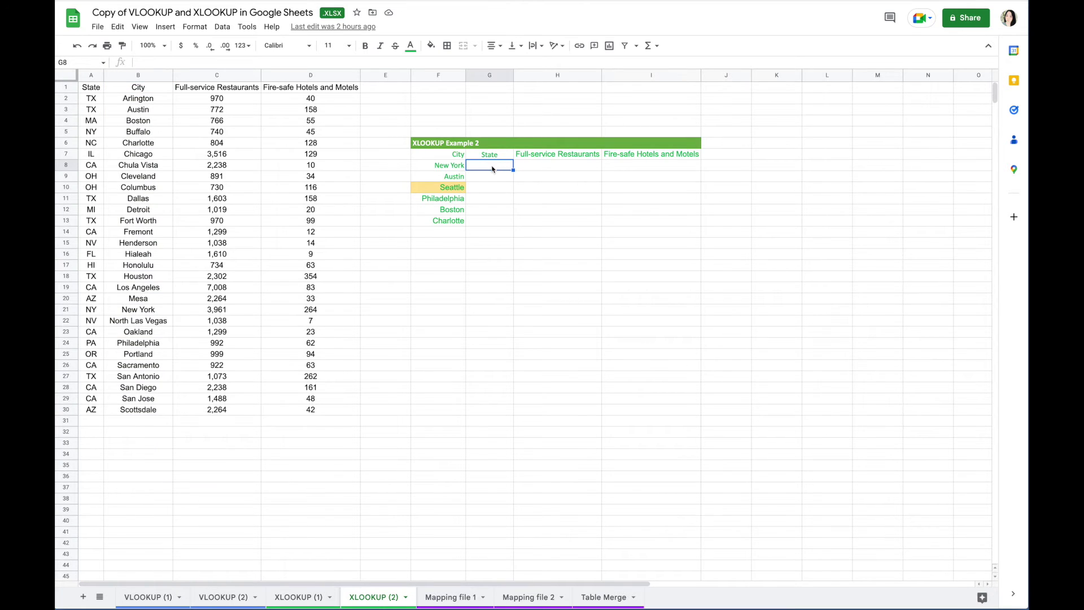
pyautogui.write('=xlooku')
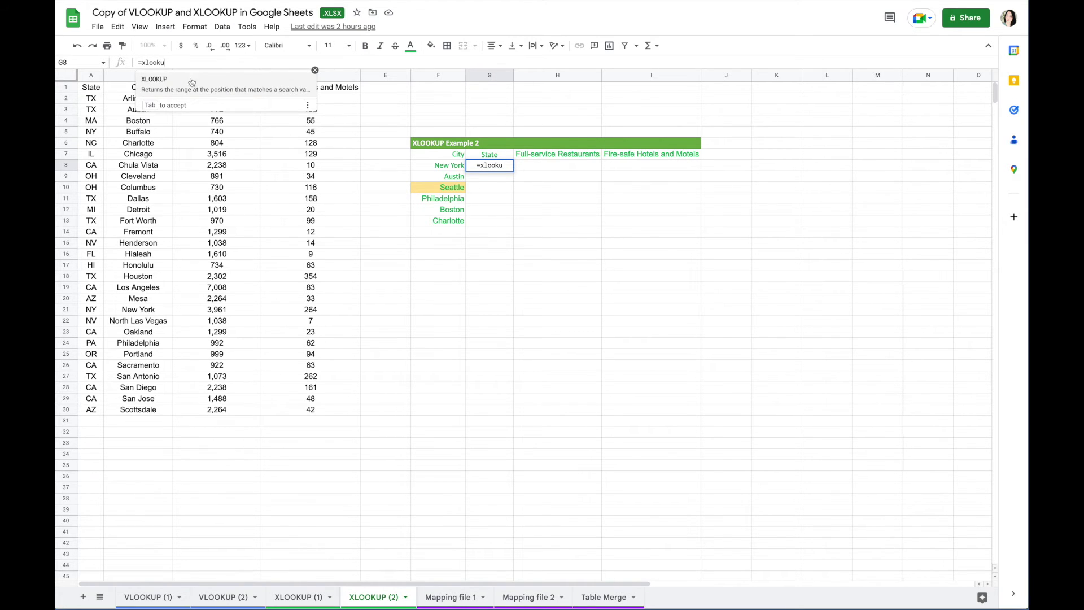
pyautogui.press('Tab')
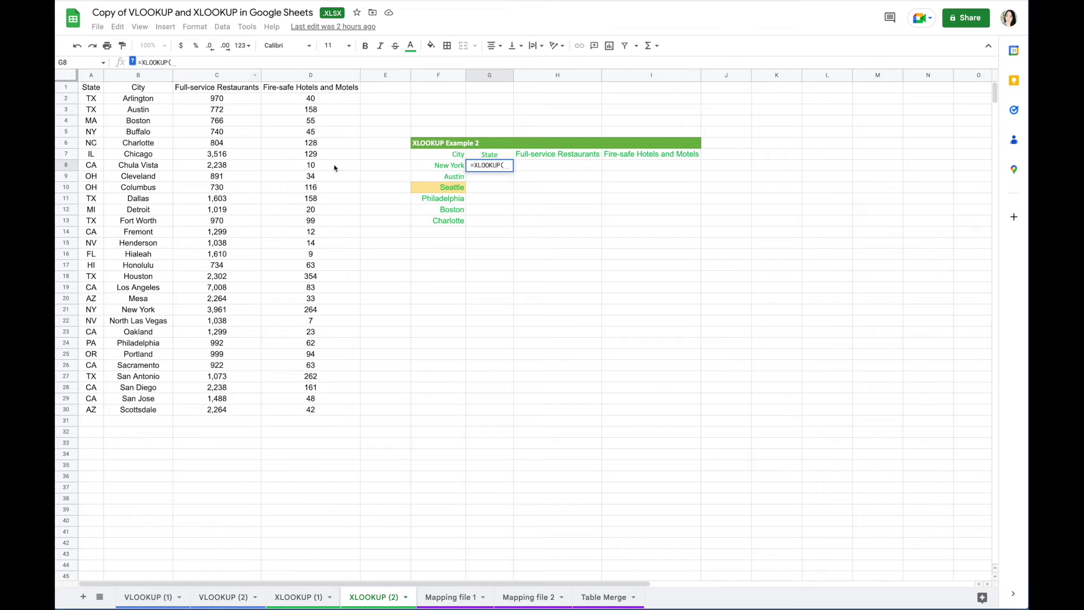
pyautogui.click(447, 166)
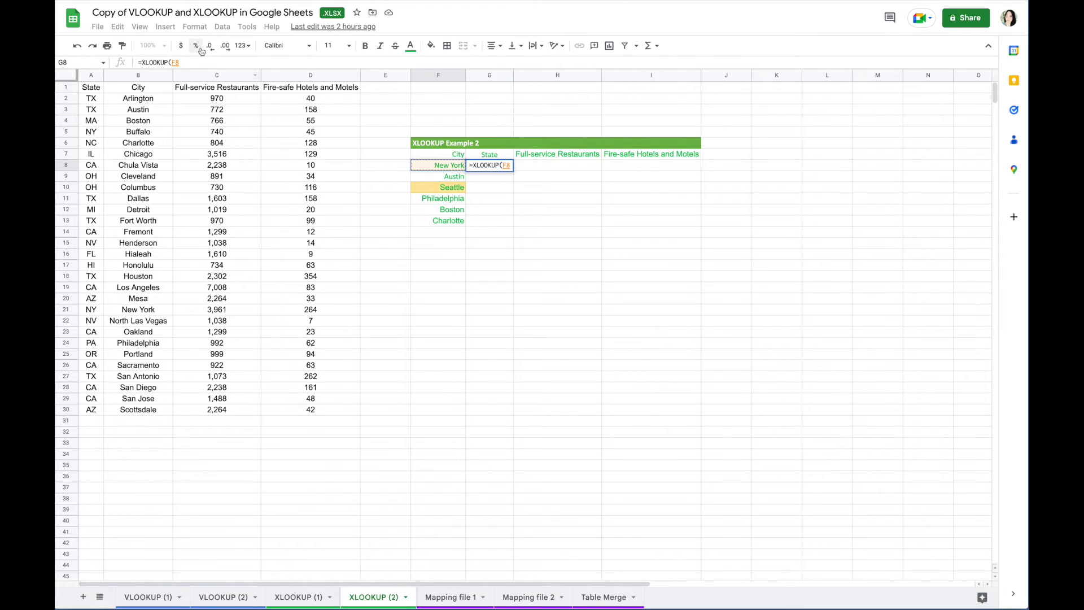
pyautogui.write(',')
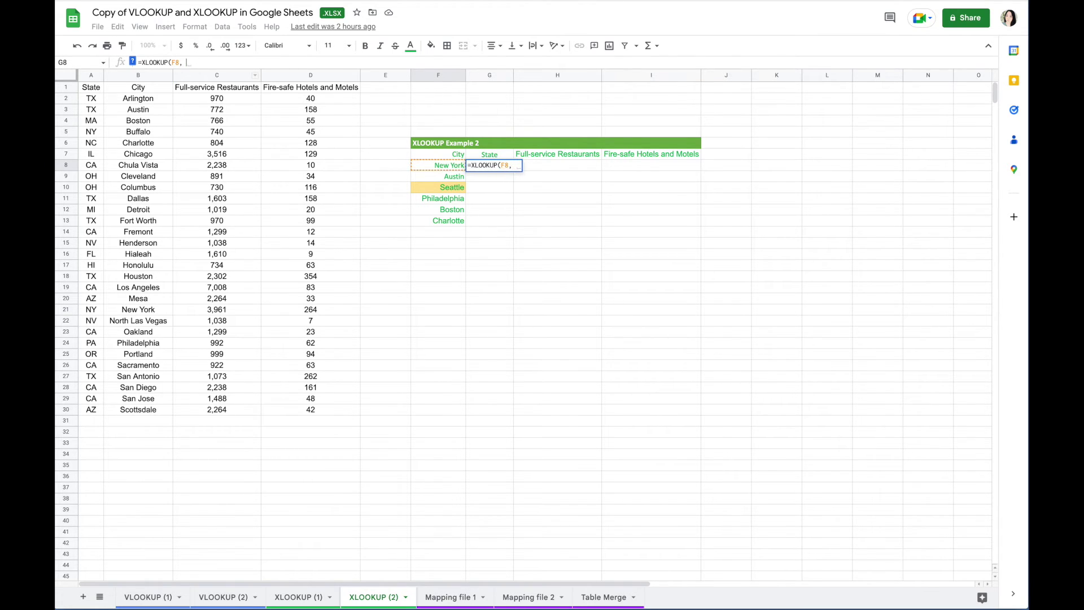
pyautogui.click(144, 77)
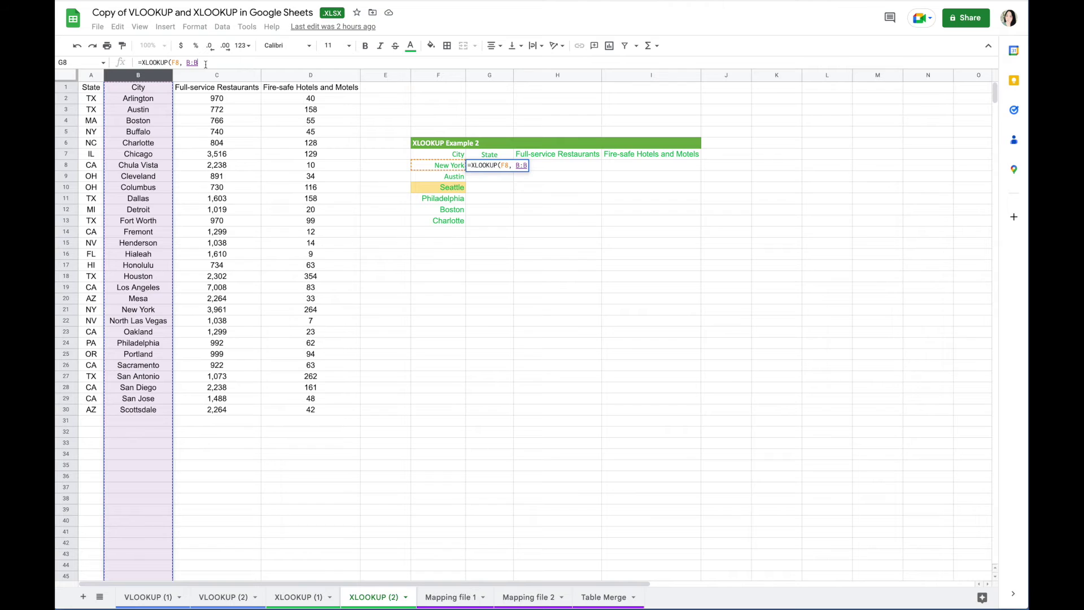
pyautogui.write(',')
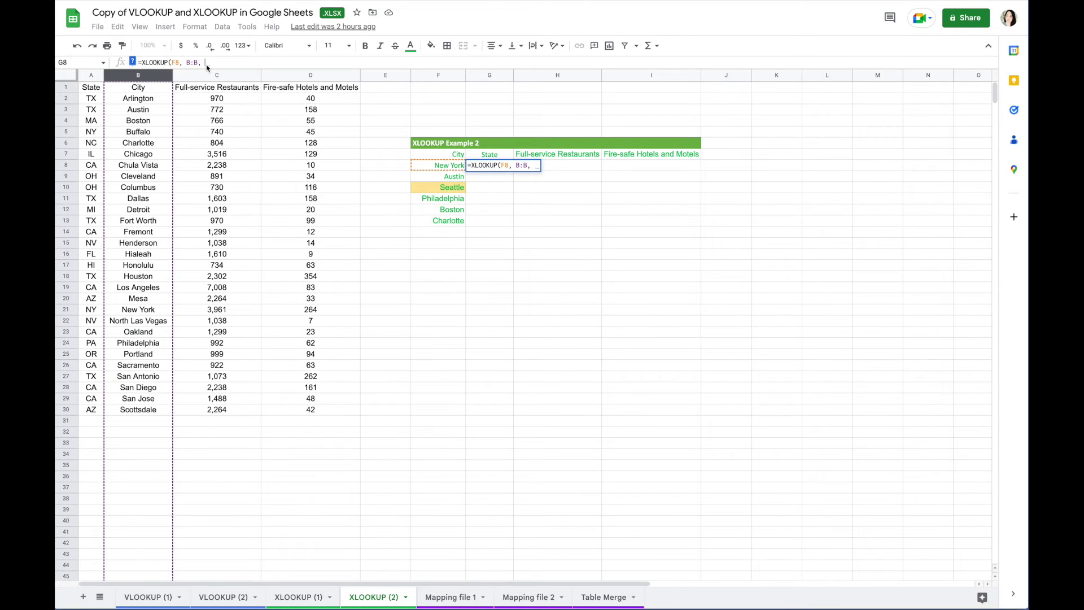
pyautogui.click(91, 77)
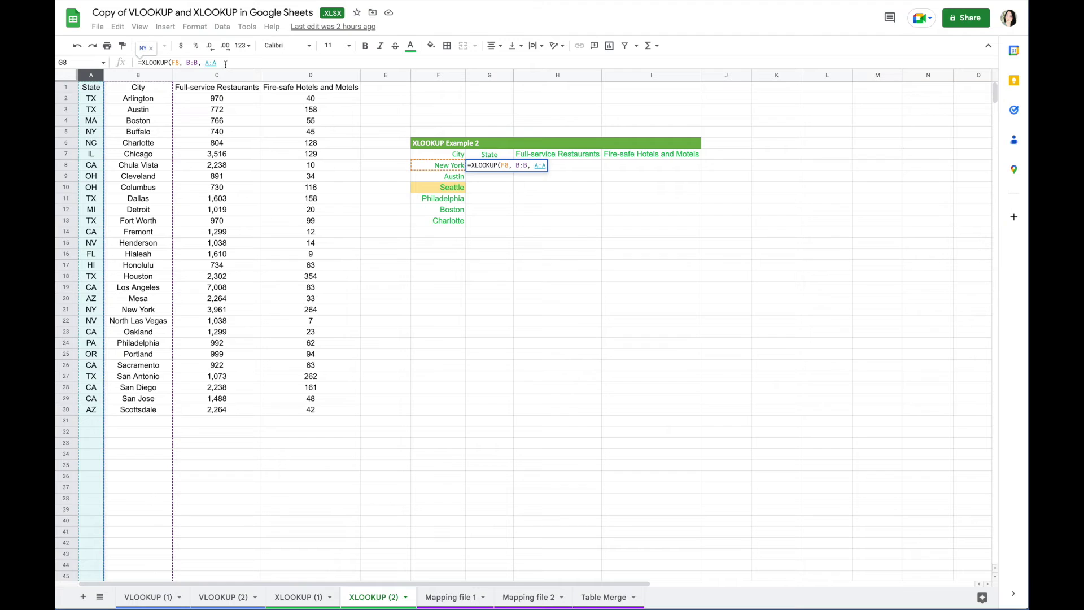
pyautogui.write(')')
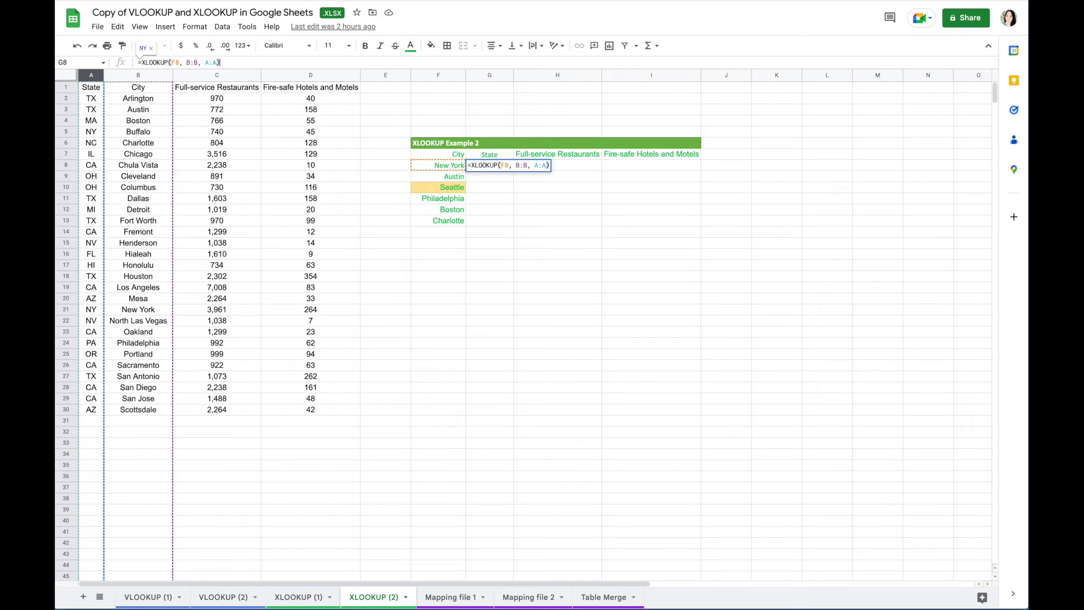
pyautogui.press('Return')
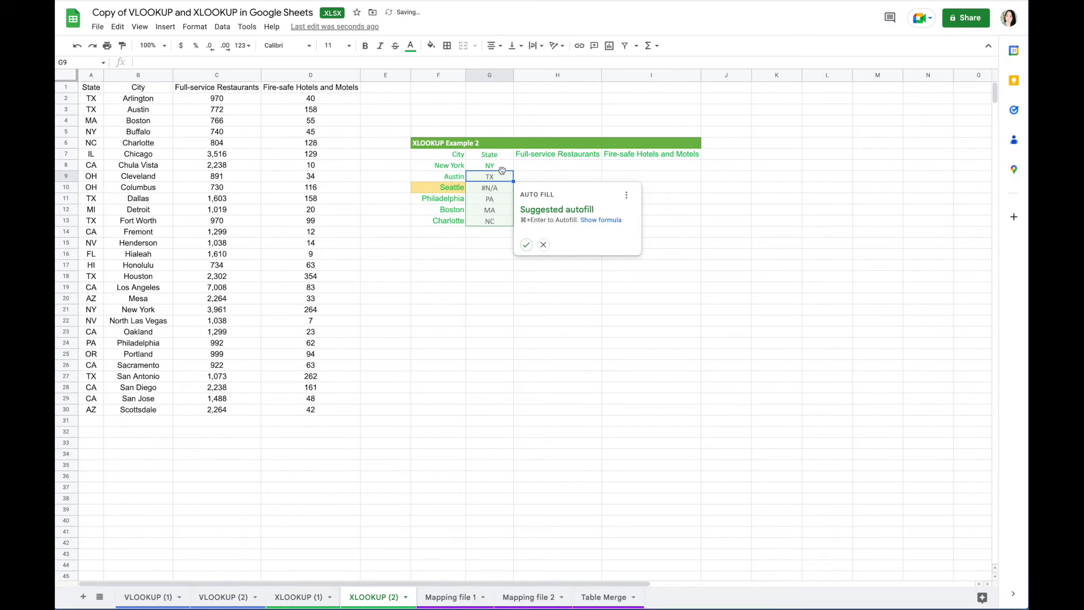
# Apply the suggested State XLOOKUP autofill to G9:G13 and select New York's restaurants cell H8.
pyautogui.click(527, 245)
pyautogui.click(507, 213)
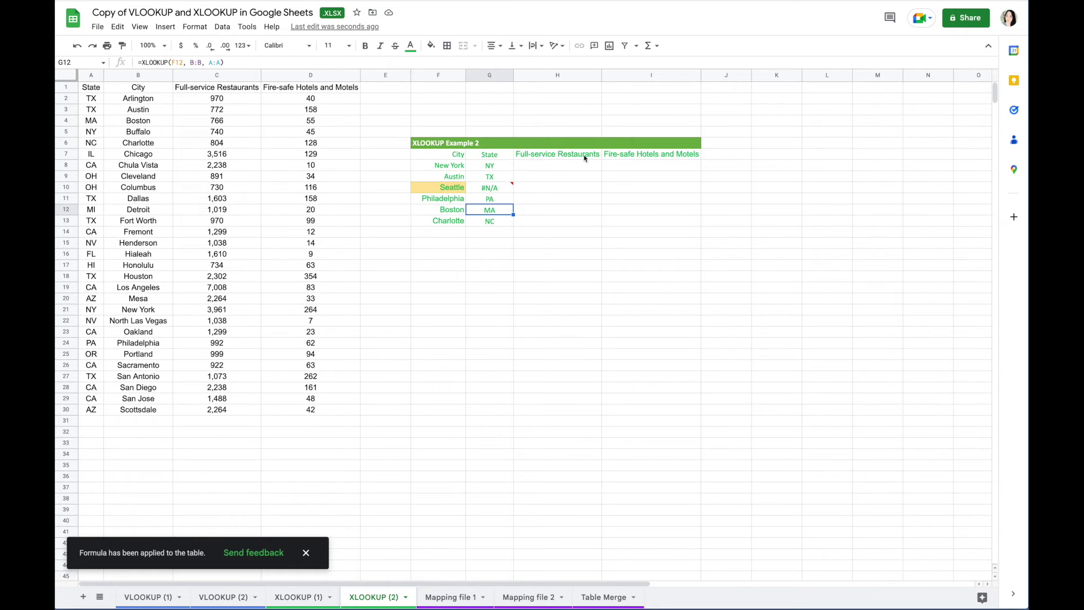
pyautogui.click(573, 164)
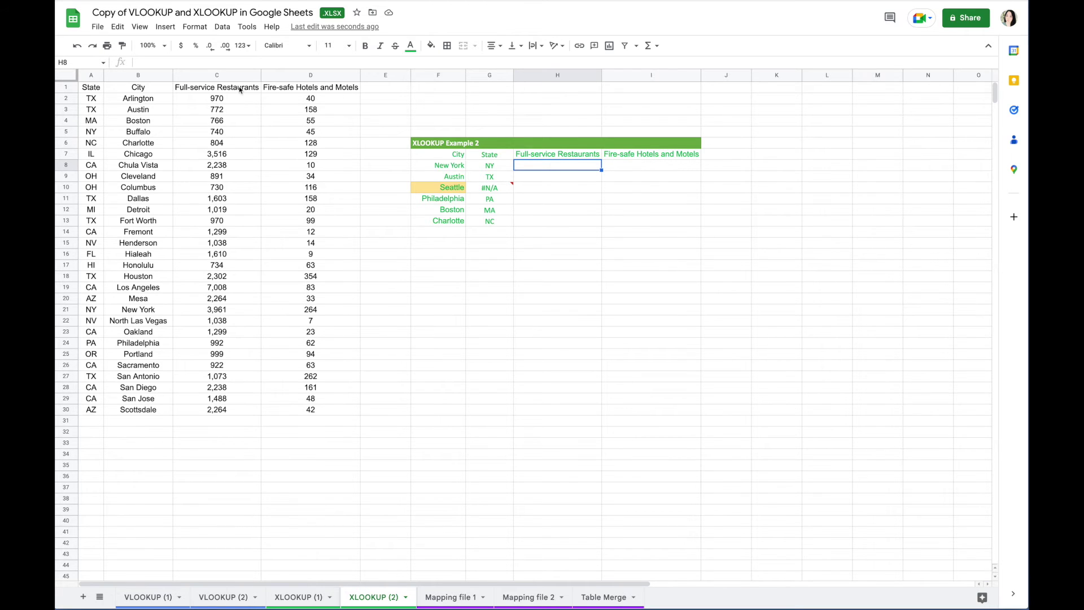
# Enter an XLOOKUP in H8 with F8 as the search key, B:B as the lookup range and C:D as the result range.
pyautogui.moveTo(238, 79); pyautogui.dragTo(289, 77)
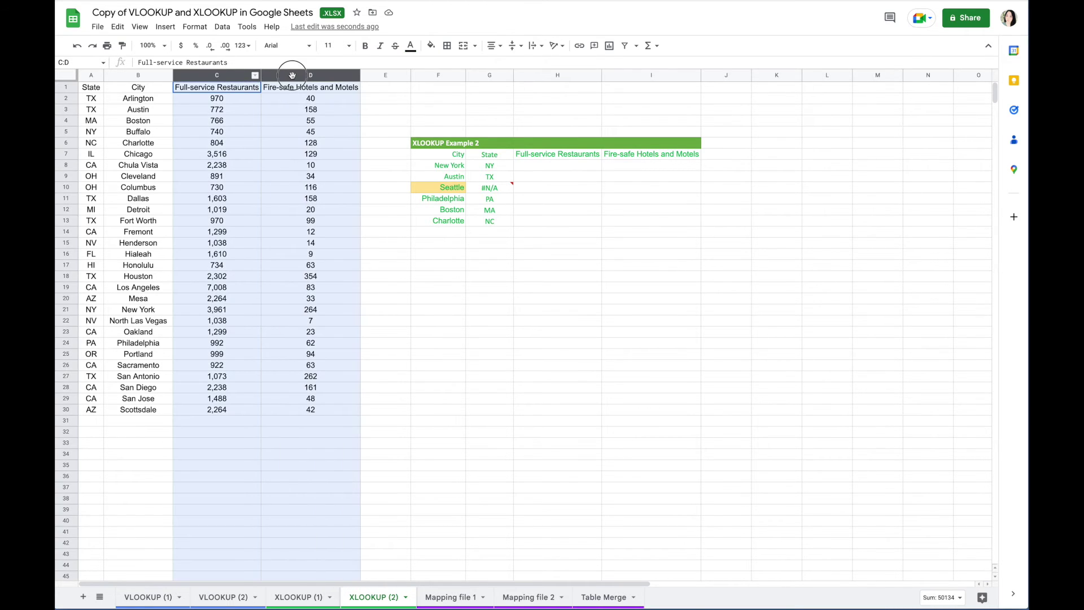
pyautogui.click(554, 165)
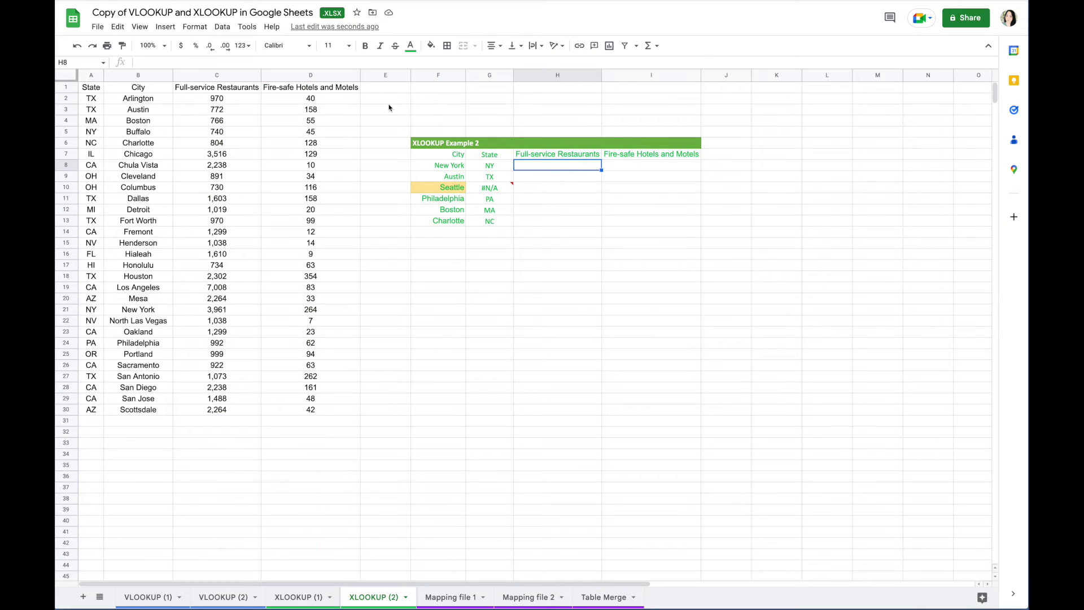
pyautogui.click(364, 63)
pyautogui.write('=xloo')
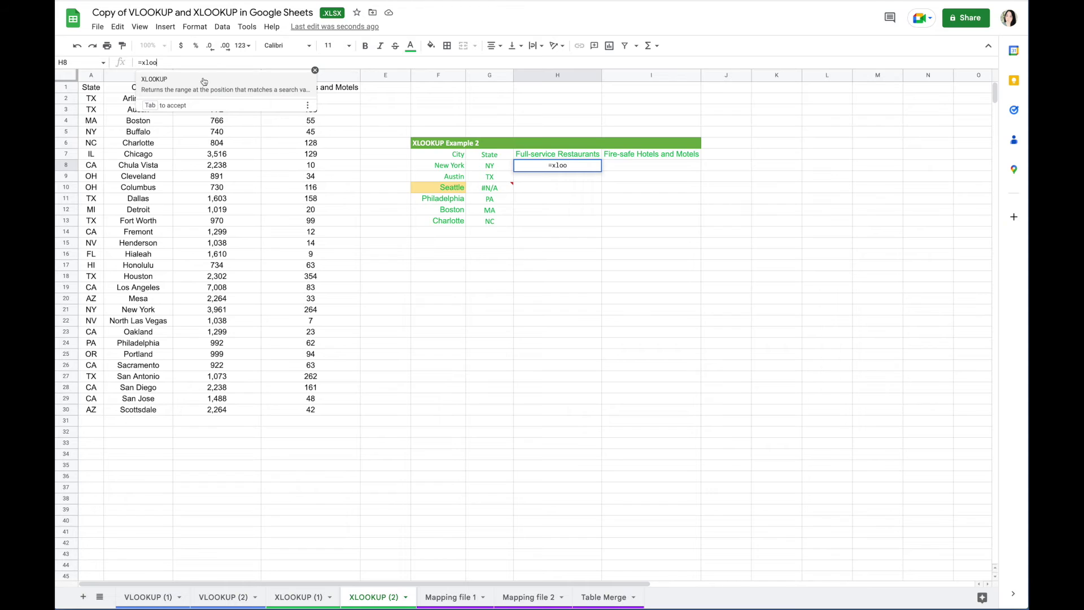
pyautogui.press('Tab')
pyautogui.click(440, 168)
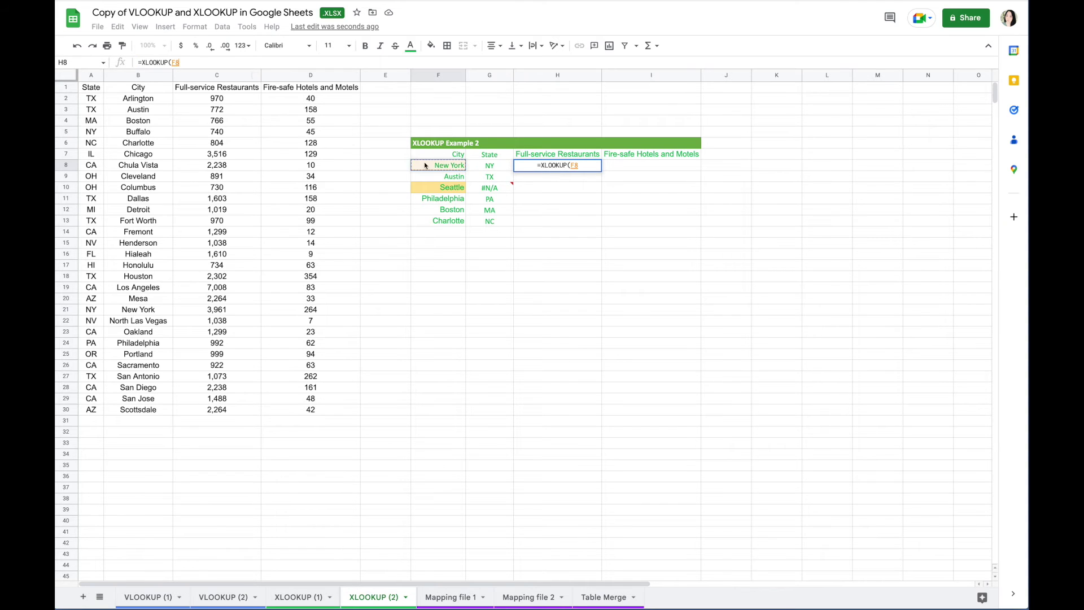
pyautogui.write(',')
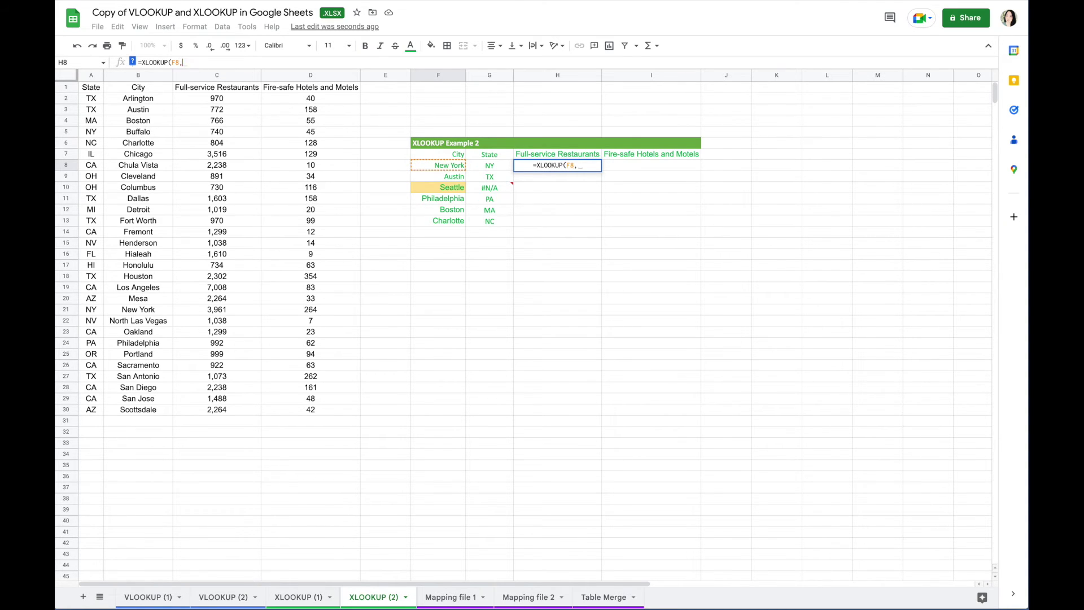
pyautogui.click(153, 76)
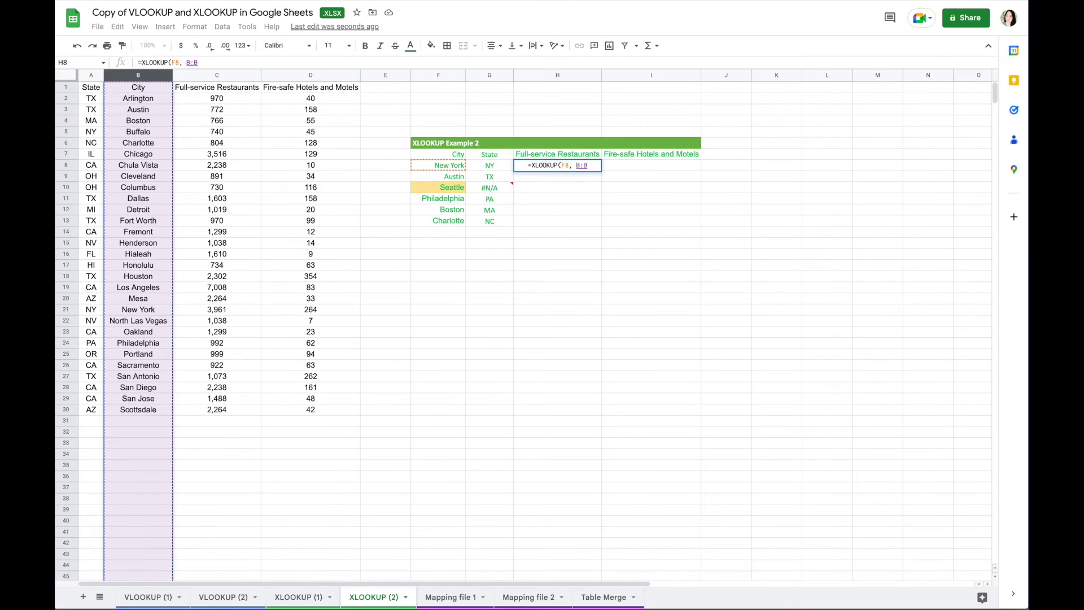
pyautogui.write(',')
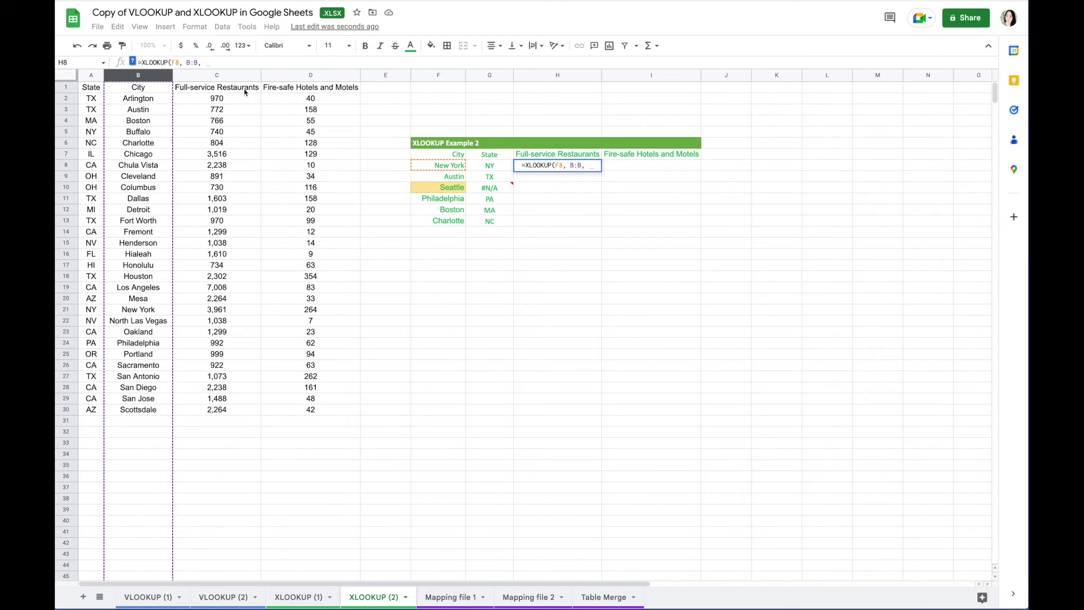
pyautogui.moveTo(232, 75); pyautogui.dragTo(293, 81)
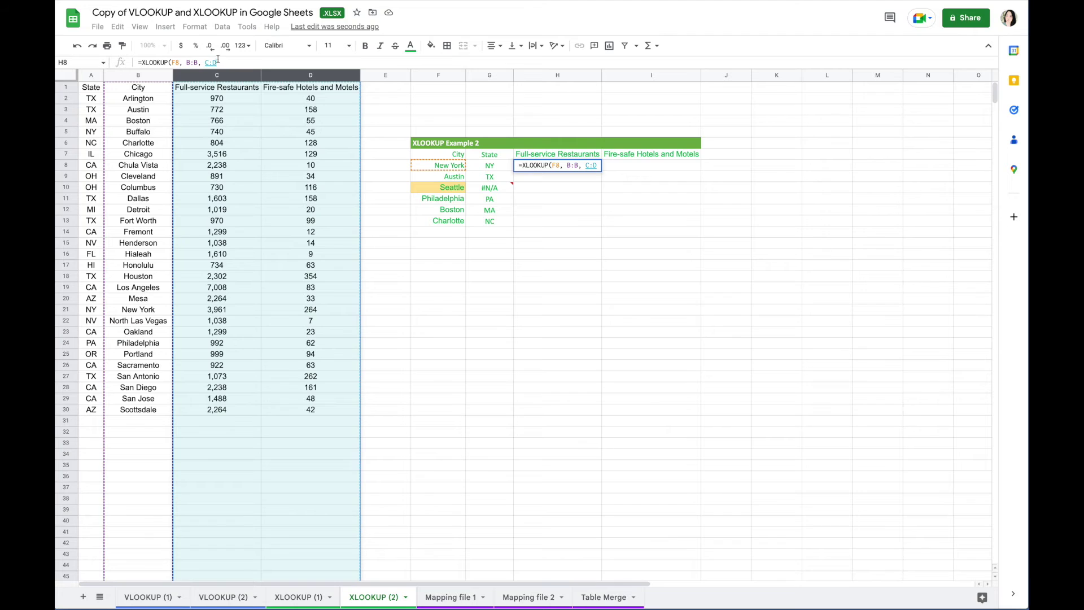
pyautogui.write(')')
pyautogui.press('Return')
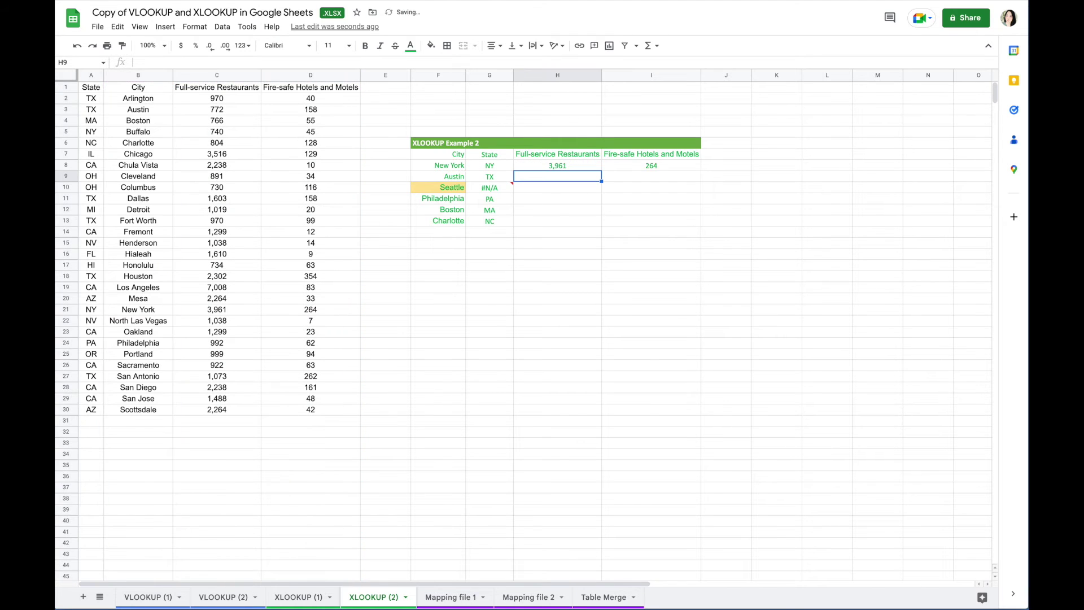
# Fill New York's restaurants and hotels XLOOKUP from H8 down to H13 and check Seattle's result in H10.
pyautogui.moveTo(571, 166); pyautogui.dragTo(698, 224)
pyautogui.click(694, 271)
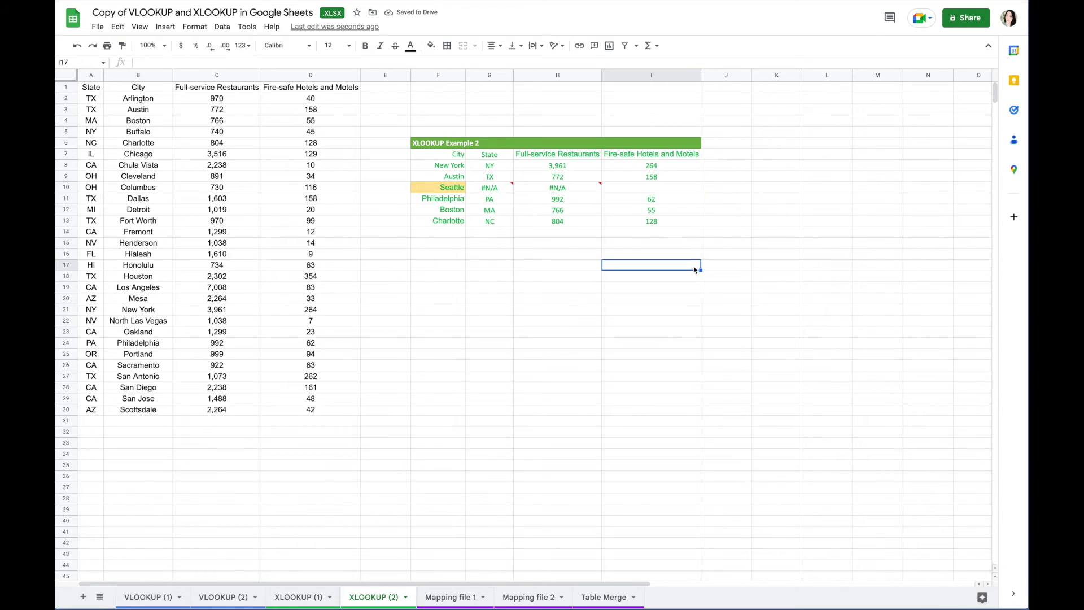
pyautogui.click(584, 191)
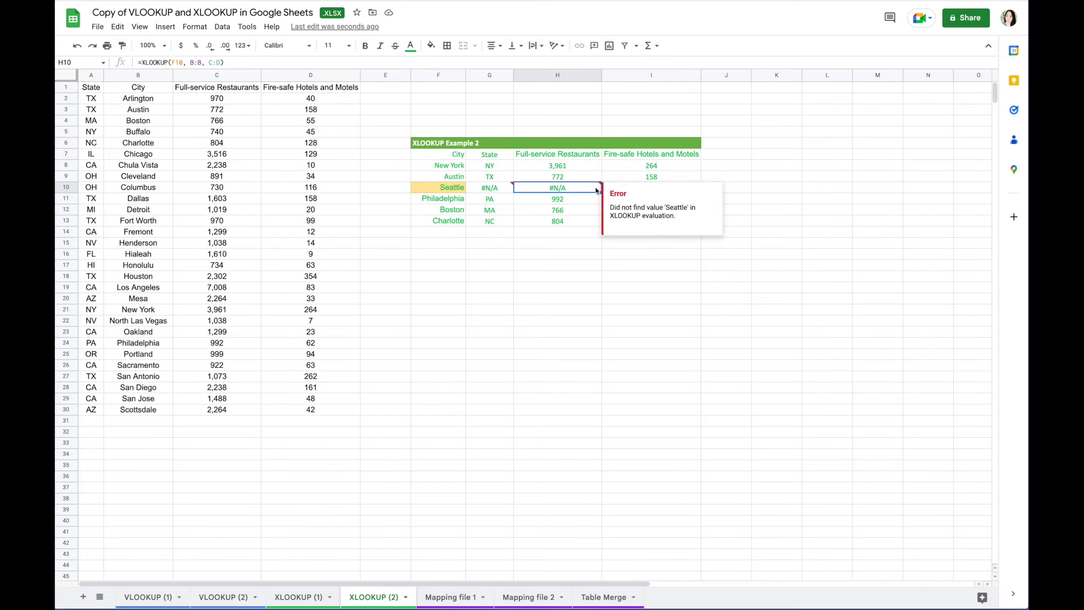
pyautogui.click(575, 246)
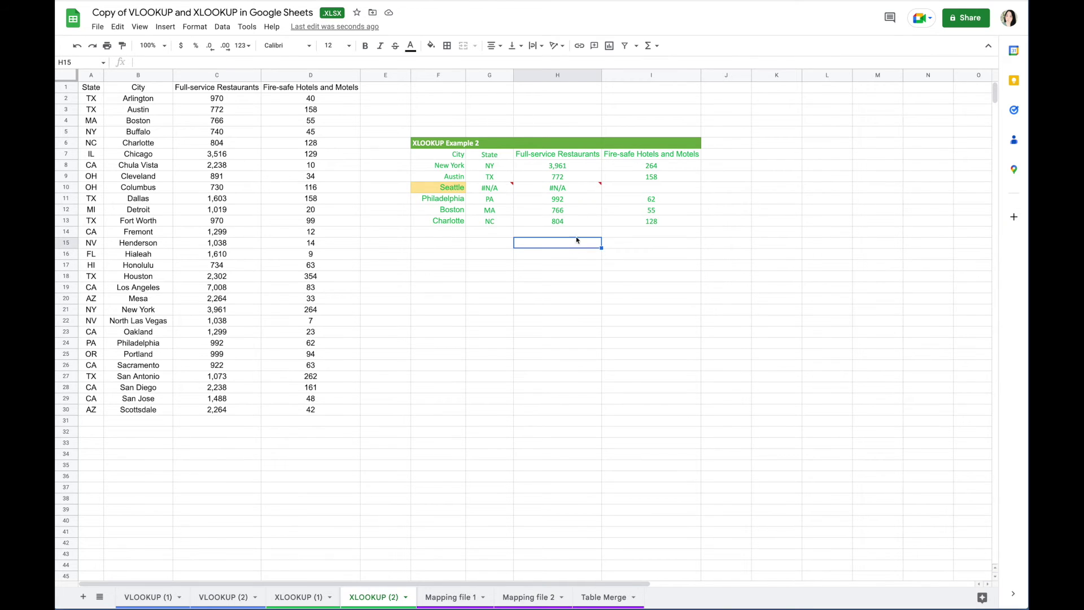
pyautogui.click(572, 167)
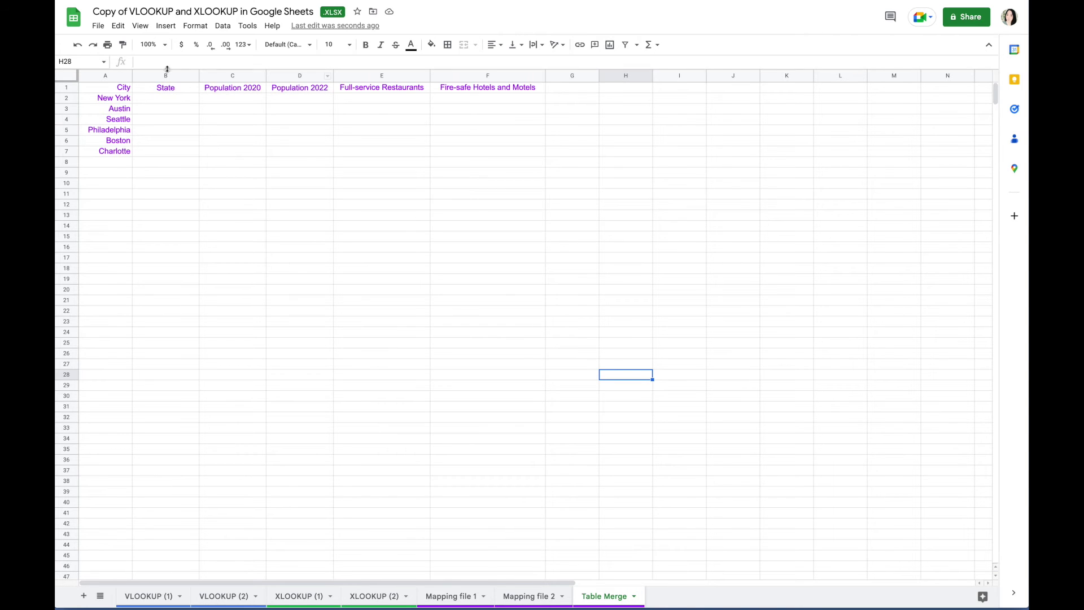
# Compare the Table Merge city column and headers with the columns of Mapping file 1 and the pop2020 and pop2022 columns of Mapping file 2.
pyautogui.click(112, 76)
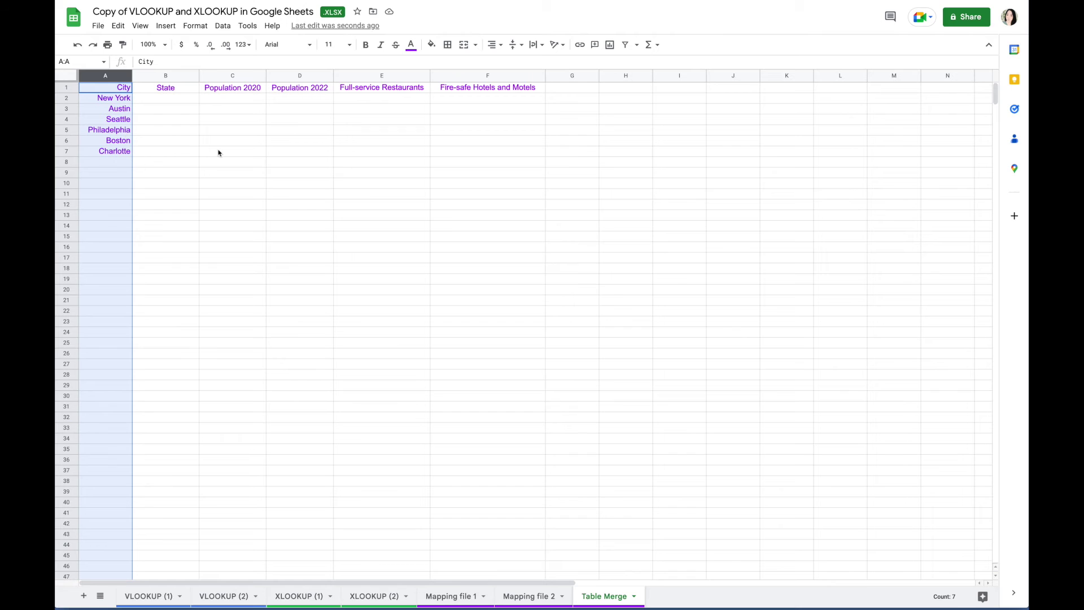
pyautogui.click(209, 134)
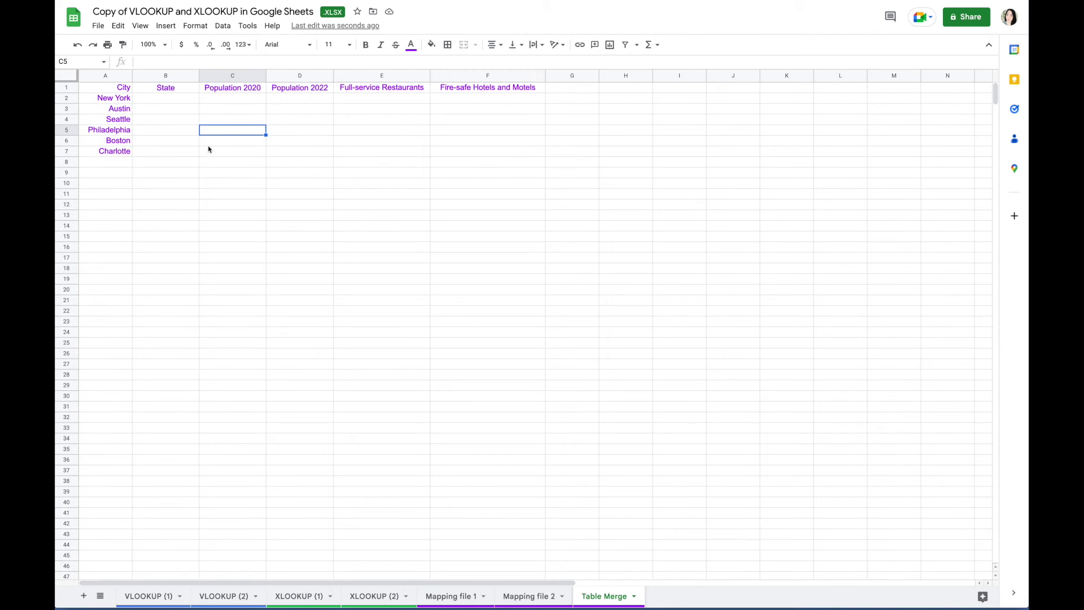
pyautogui.click(463, 600)
pyautogui.click(487, 378)
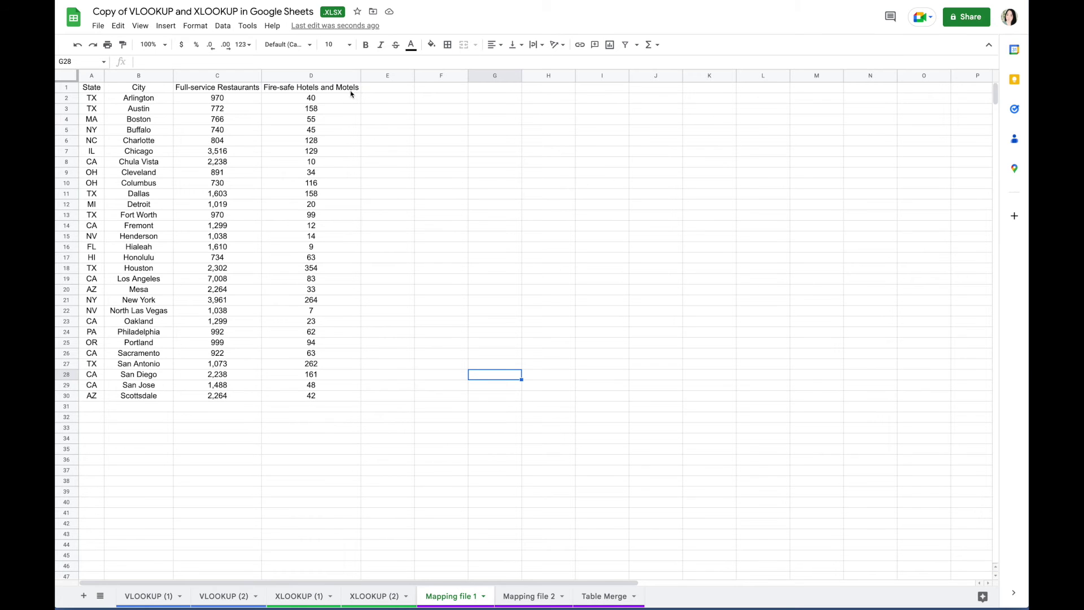
pyautogui.click(531, 596)
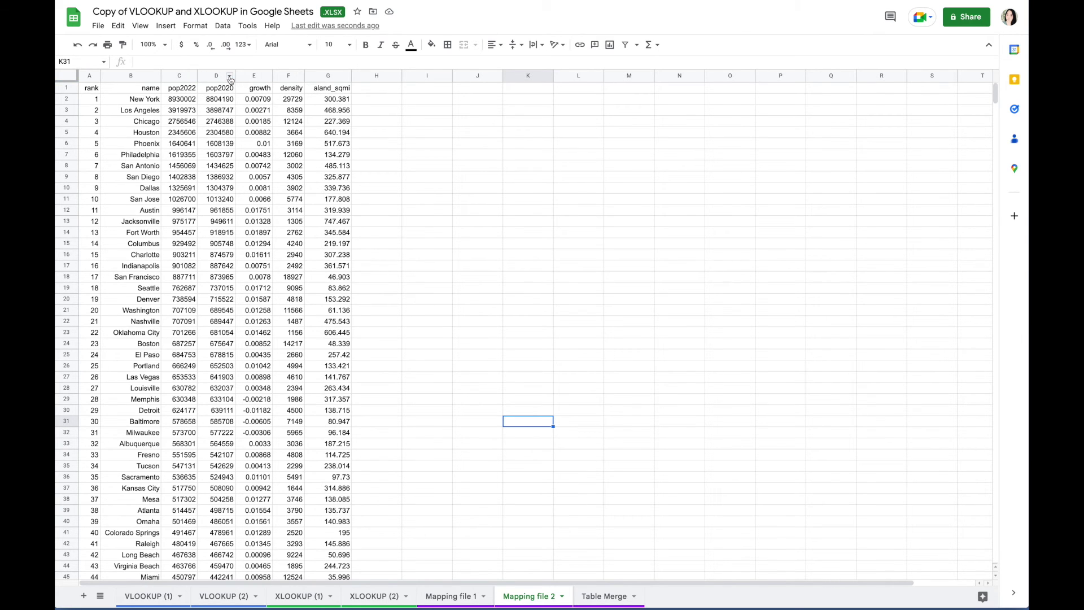
pyautogui.moveTo(216, 76); pyautogui.dragTo(186, 77)
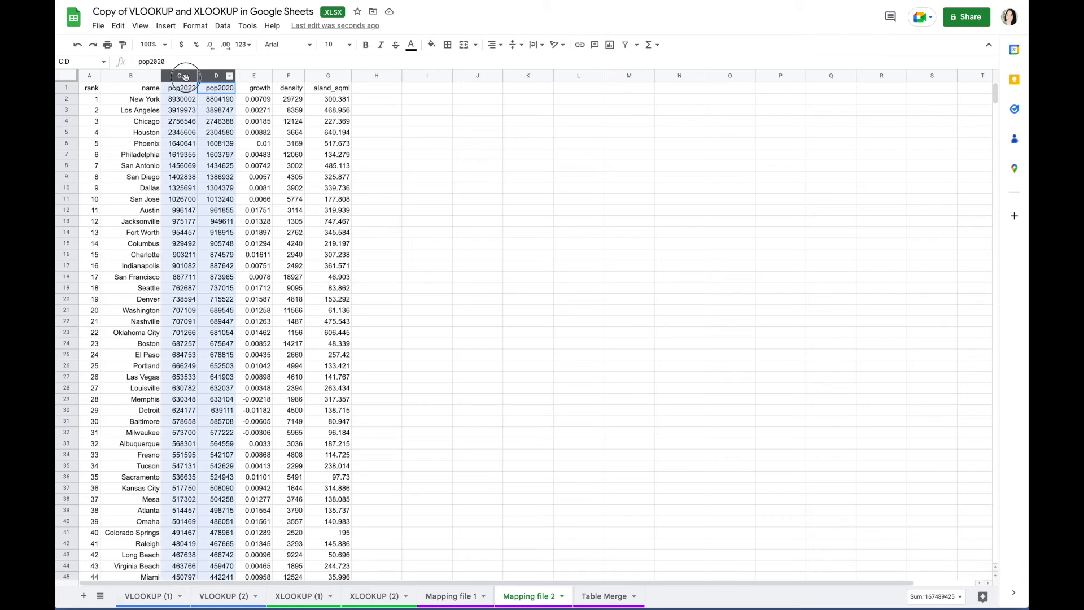
pyautogui.click(392, 145)
pyautogui.click(594, 598)
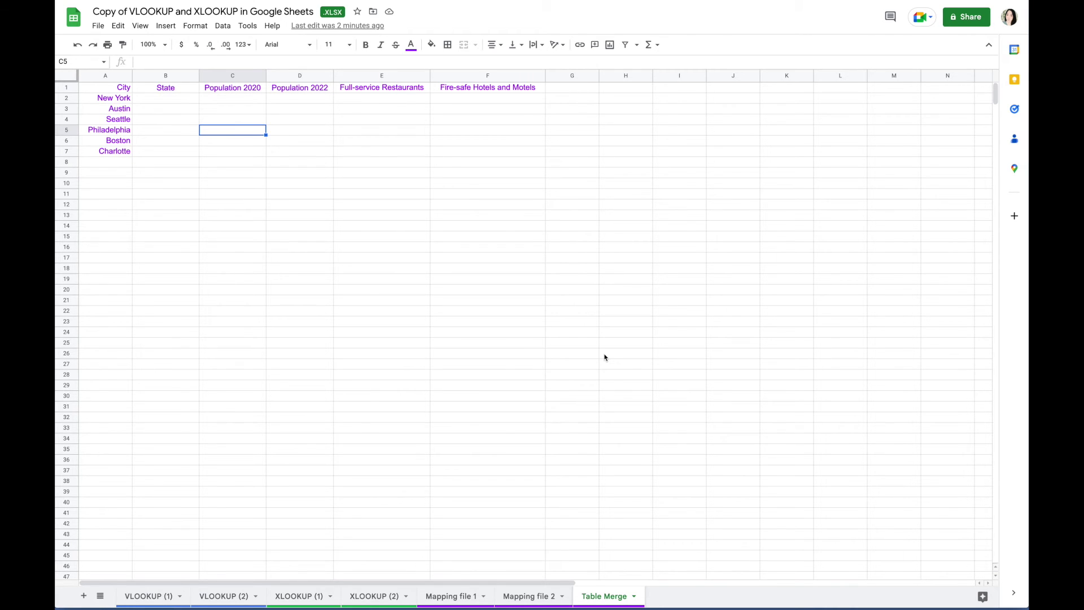
# In Table Merge cell B2, enter an XLOOKUP with search key A2, lookup range 'Mapping file 1'!B:B and result range 'Mapping file 1'!A:A.
pyautogui.click(167, 102)
pyautogui.click(179, 62)
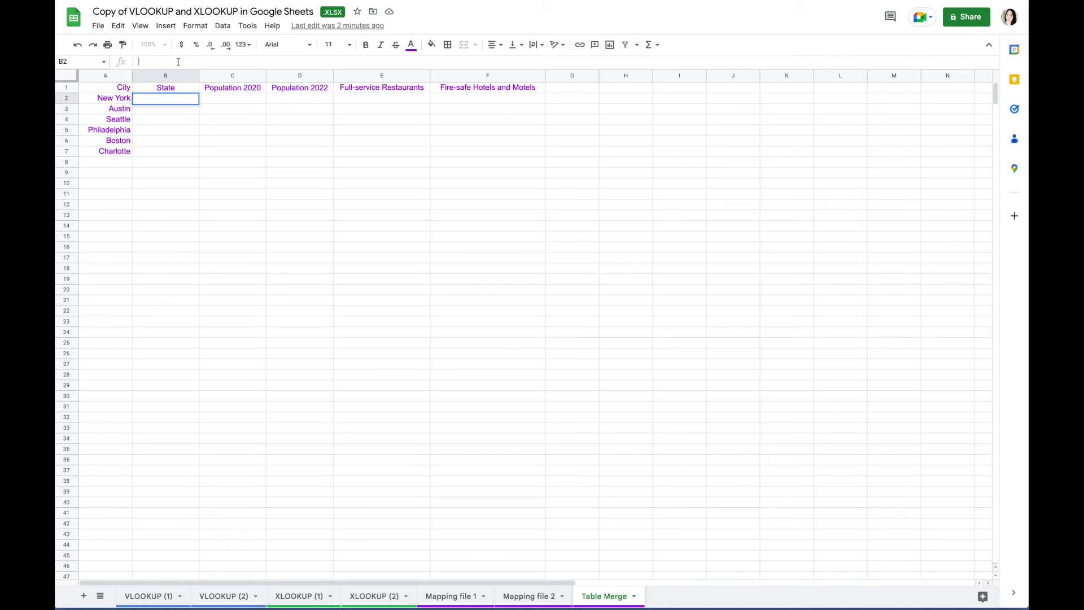
pyautogui.write('=')
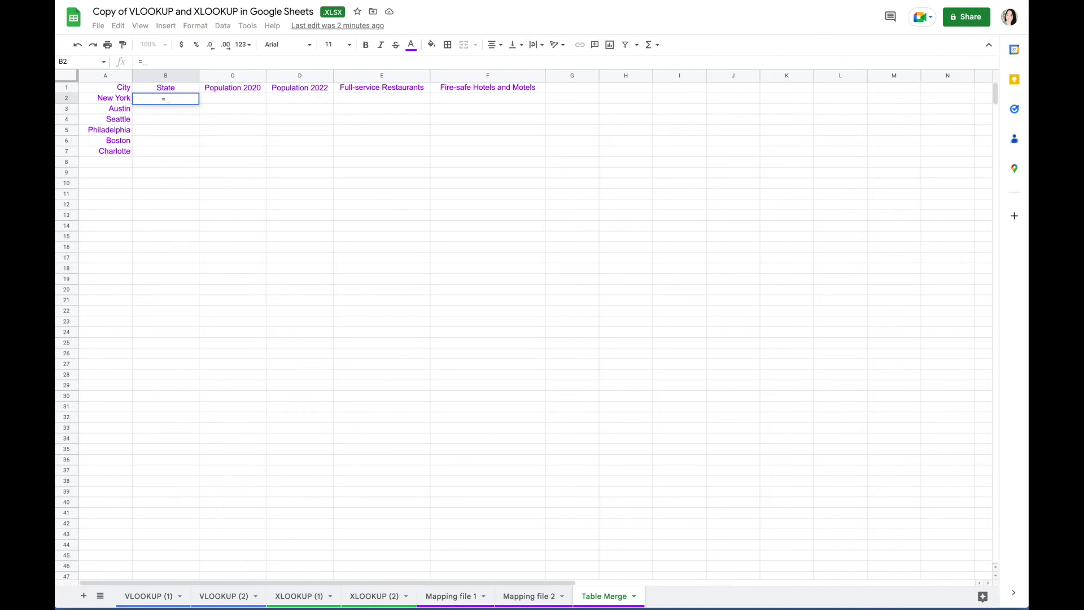
pyautogui.write('xloo')
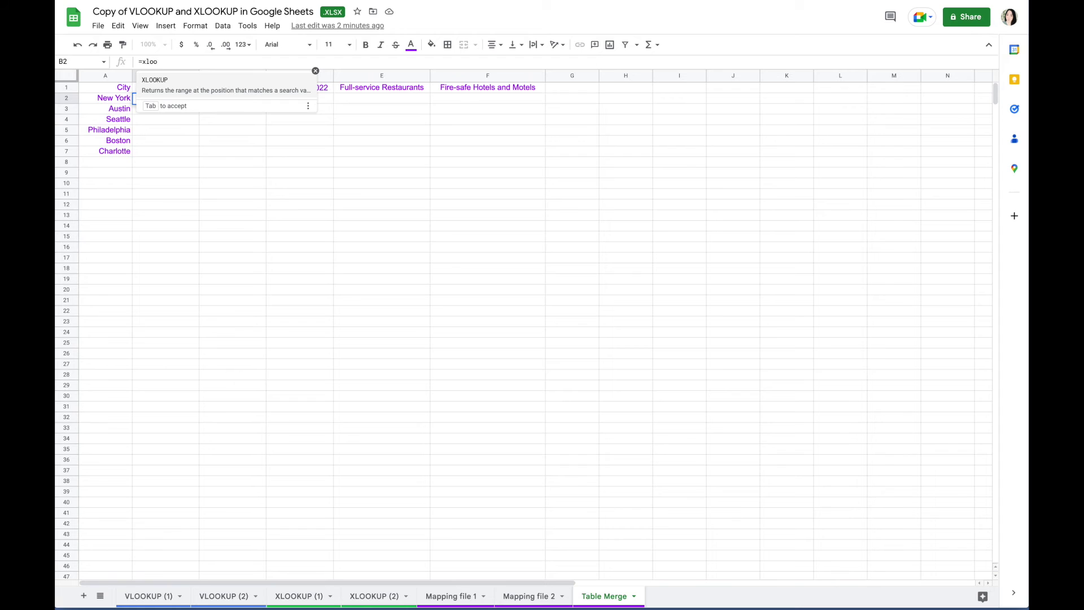
pyautogui.click(160, 82)
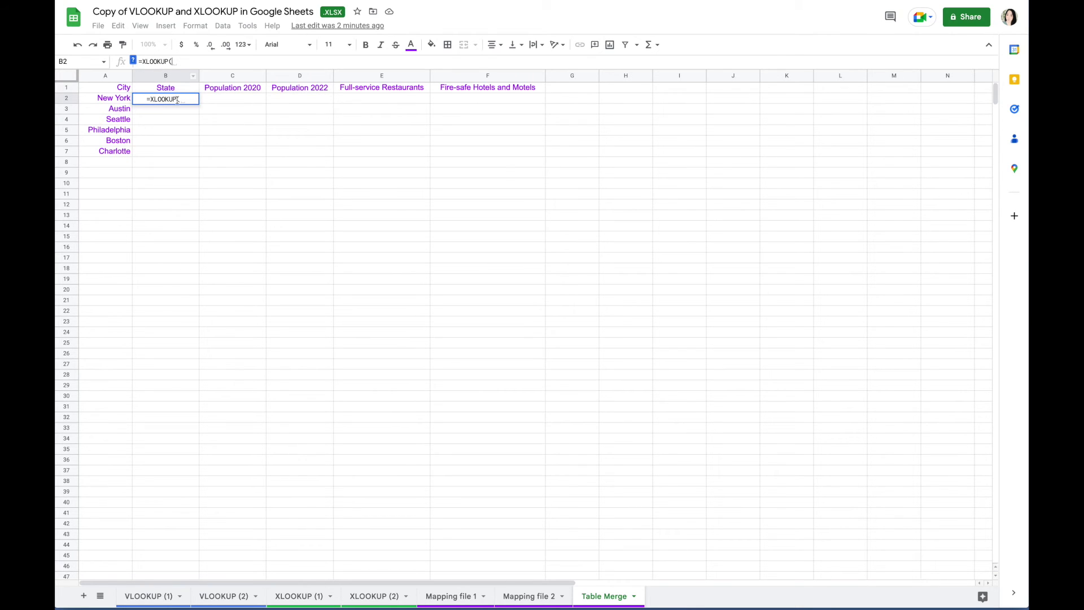
pyautogui.click(123, 101)
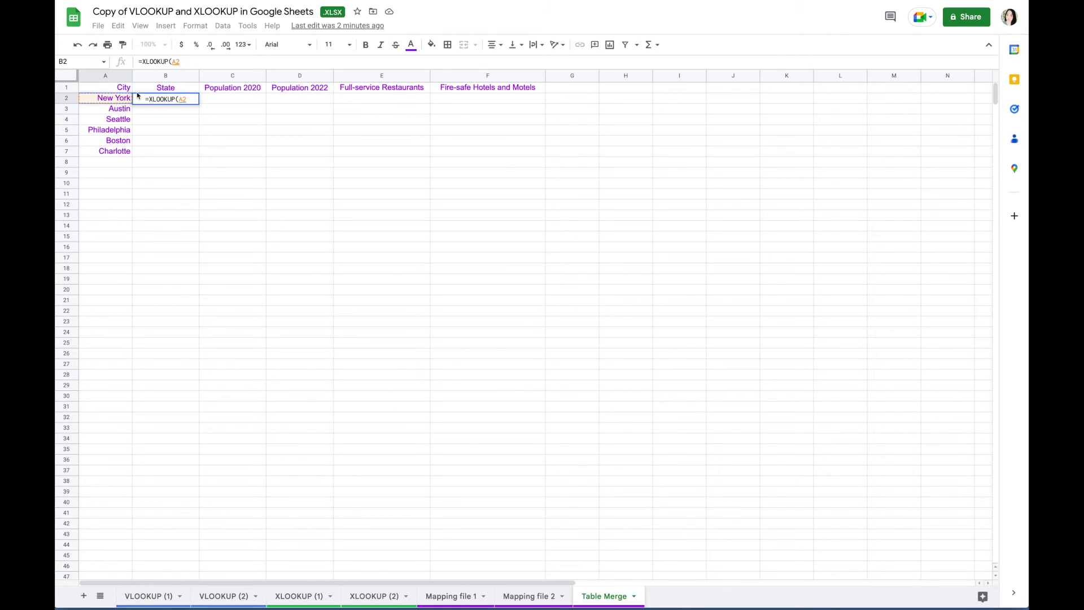
pyautogui.write(',')
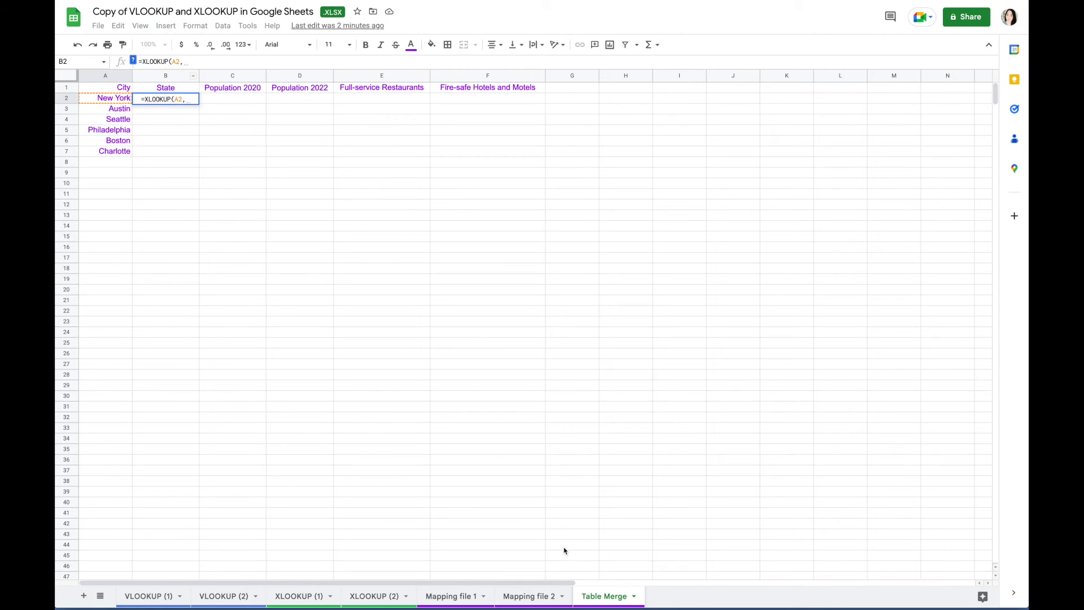
pyautogui.click(468, 596)
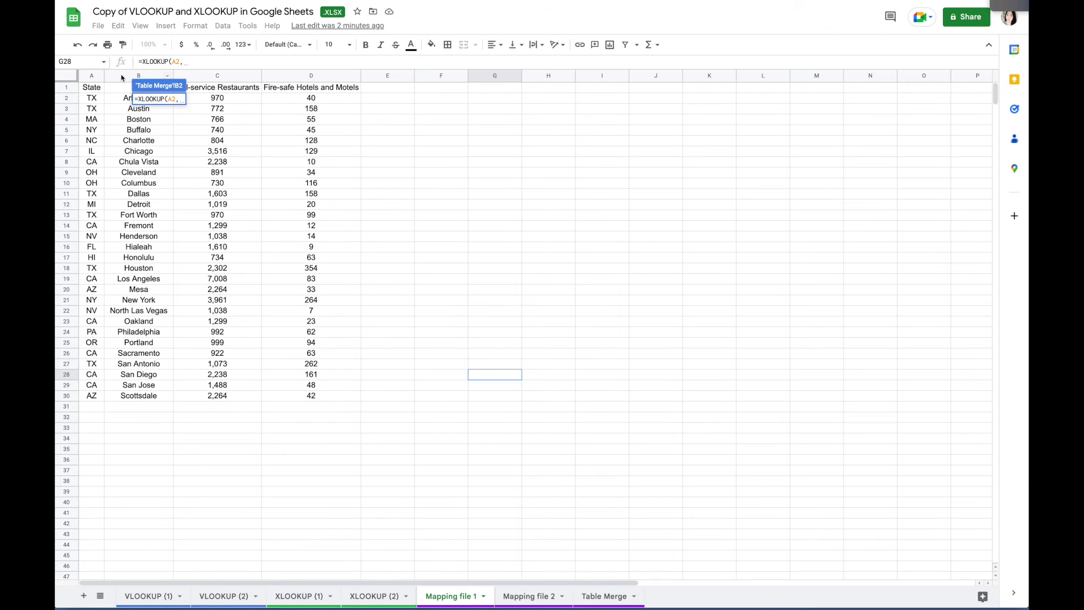
pyautogui.click(122, 77)
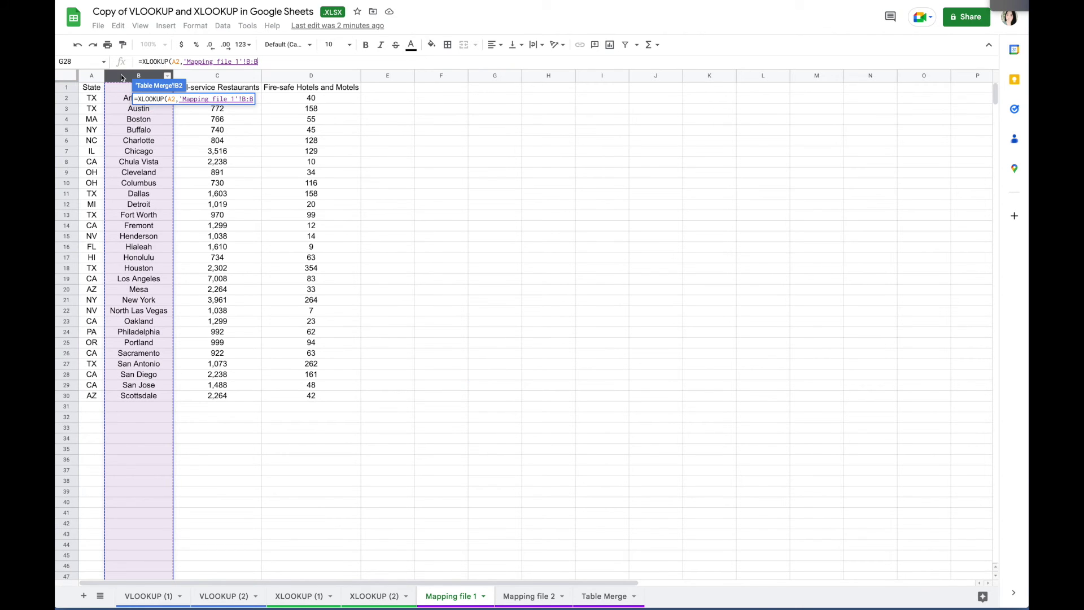
pyautogui.write(',')
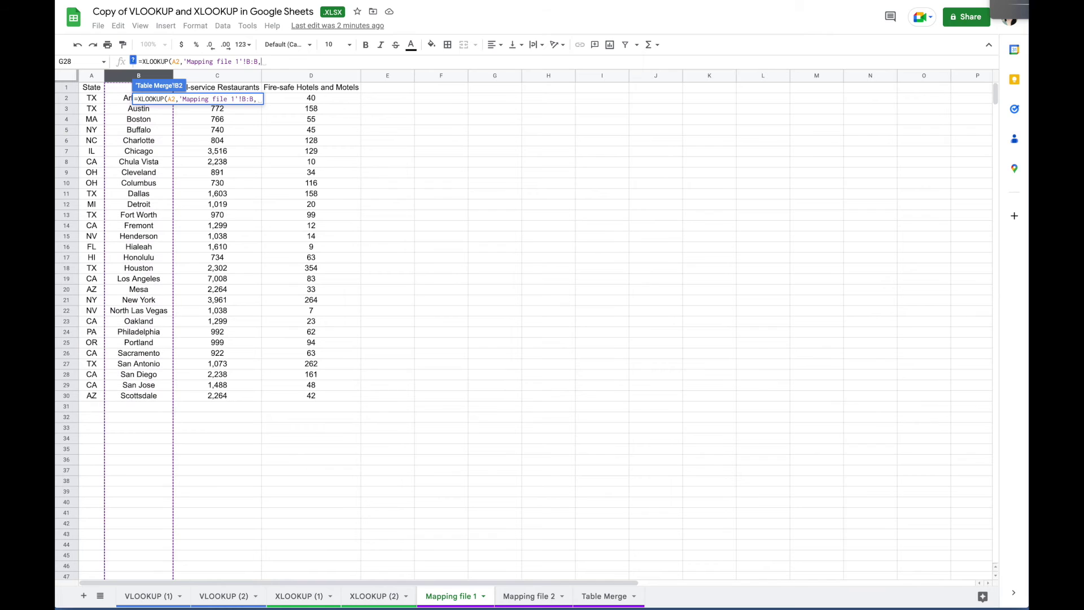
pyautogui.click(91, 75)
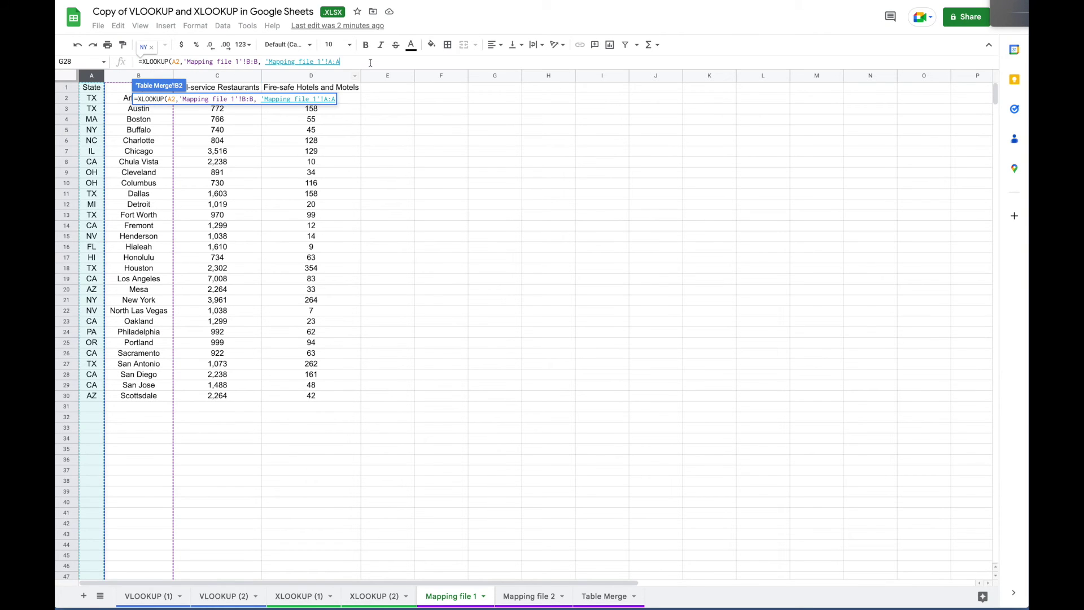
pyautogui.write(')')
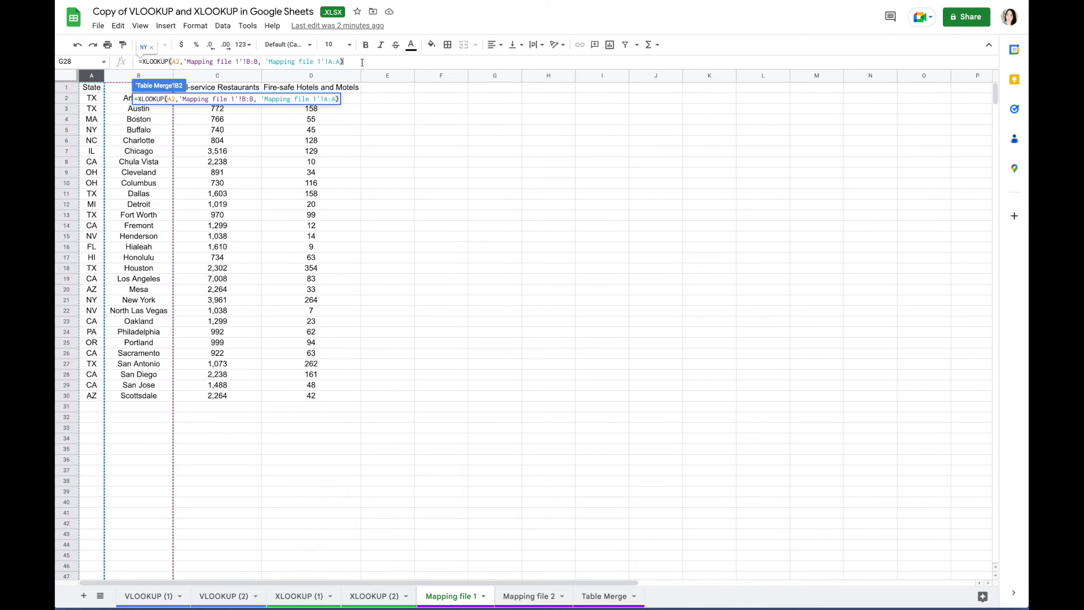
pyautogui.press('Return')
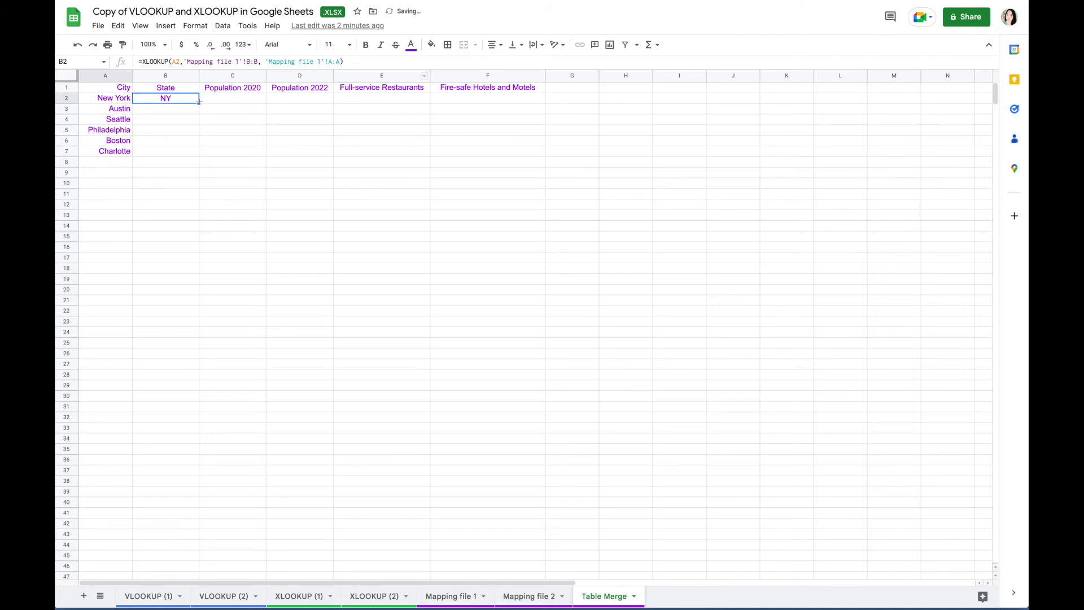
# Fill the State XLOOKUP from B2 down to B7 and compare Table Merge's cities and headers with Mapping file 1.
pyautogui.moveTo(198, 104); pyautogui.dragTo(195, 153)
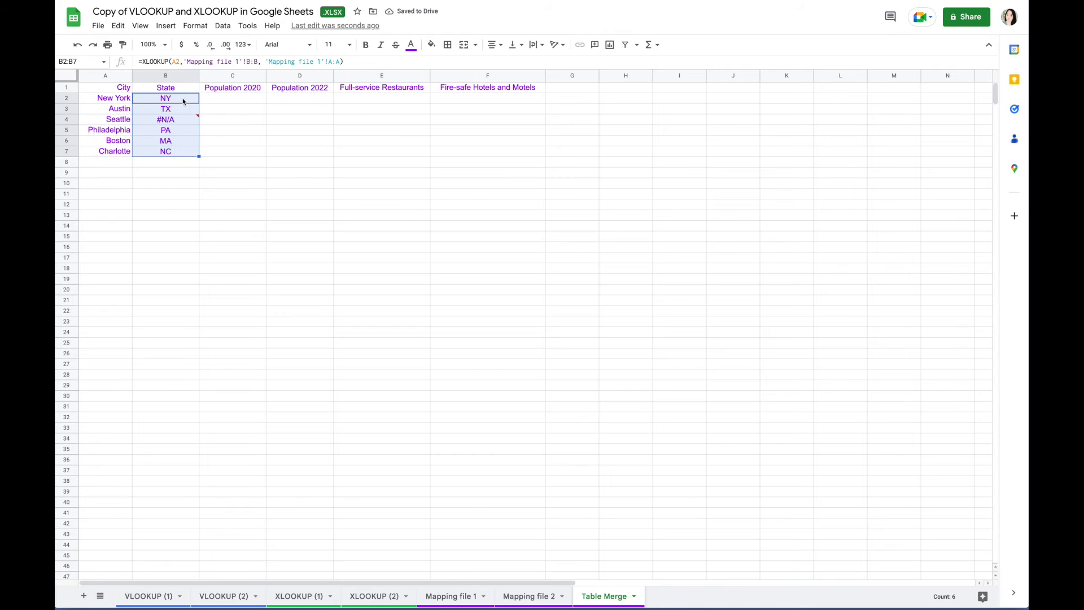
pyautogui.click(459, 597)
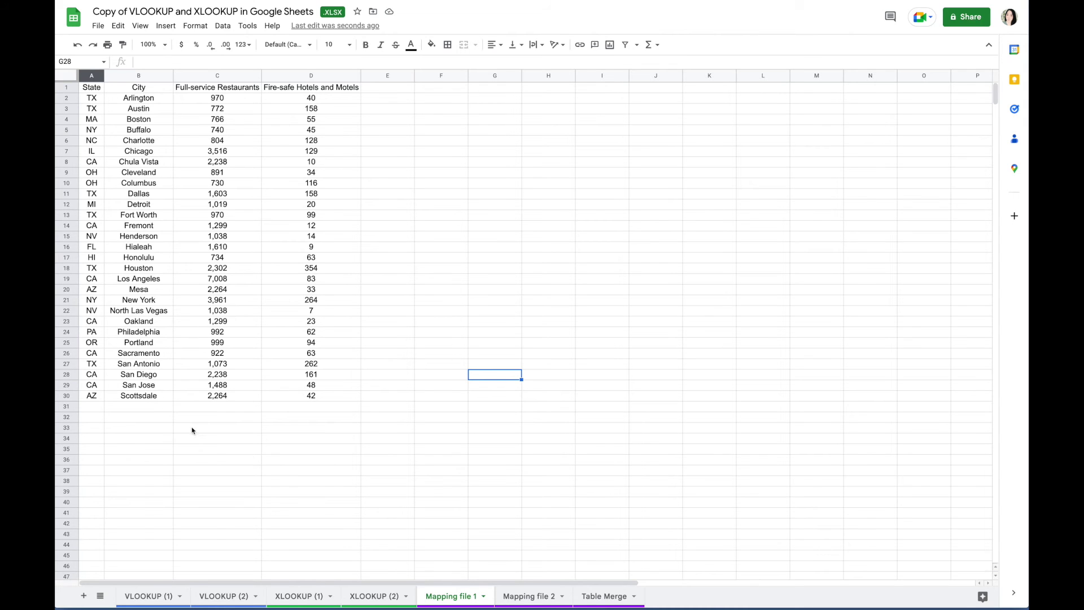
pyautogui.click(597, 597)
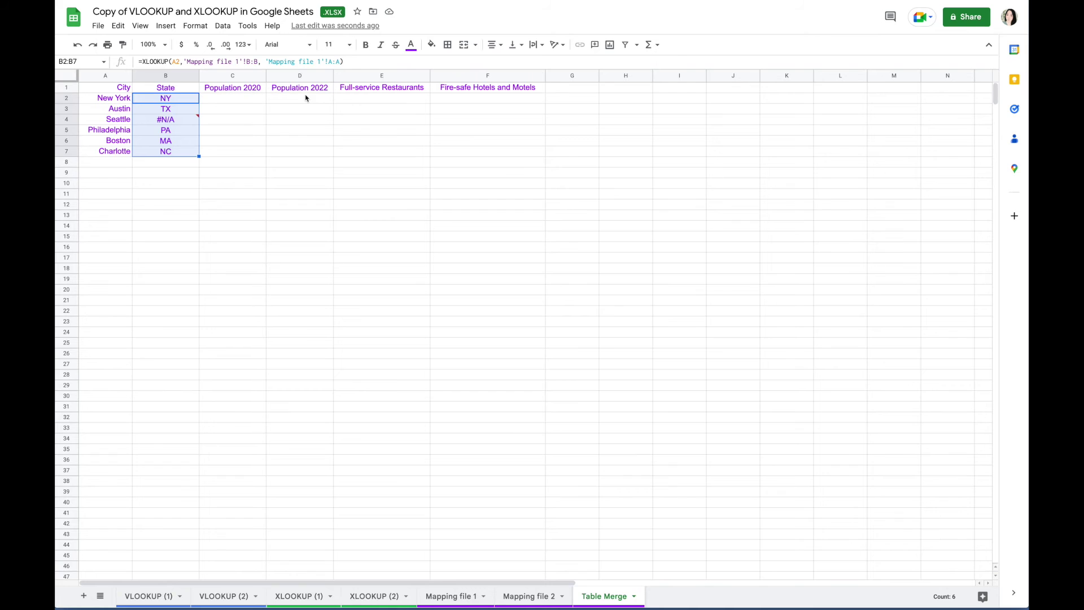
pyautogui.click(400, 89)
pyautogui.click(454, 92)
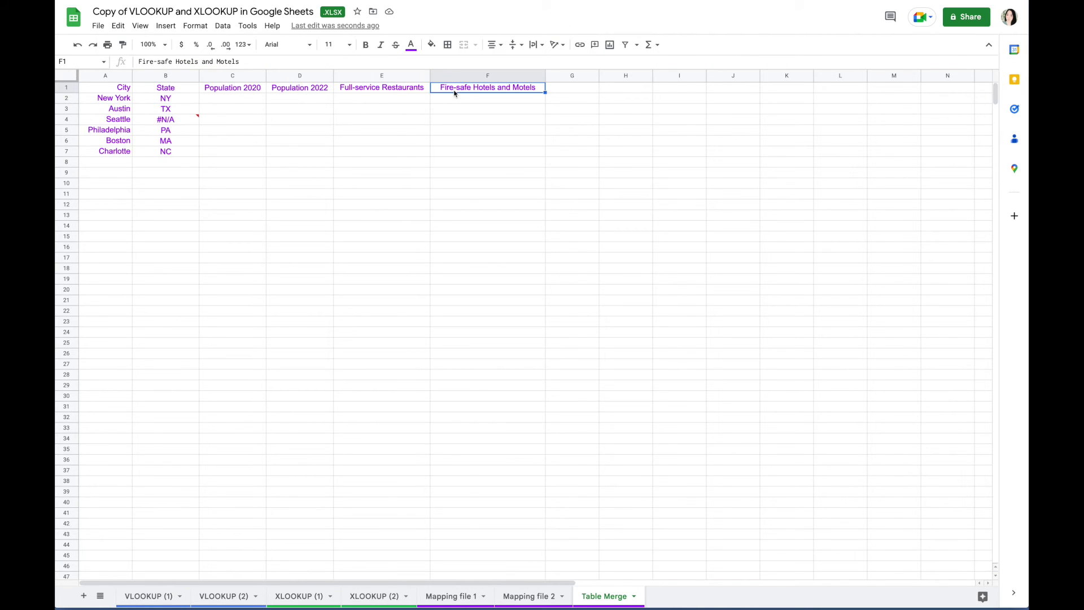
# In Table Merge cell E2, enter an XLOOKUP with search key A2, lookup range 'Mapping file 1'!B:B and result range 'Mapping file 1'!C:D.
pyautogui.click(458, 596)
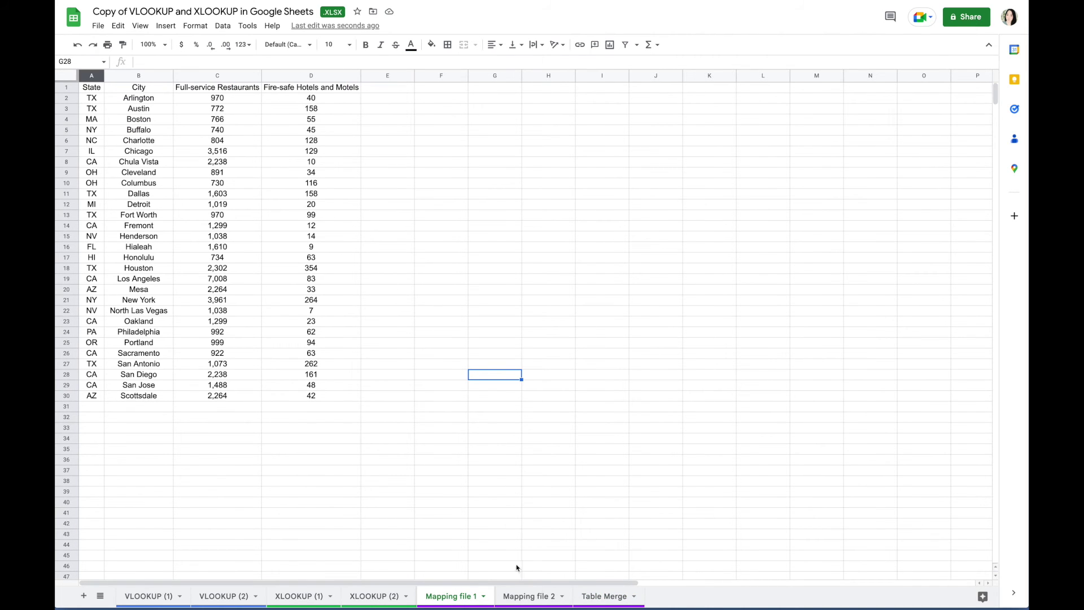
pyautogui.click(610, 598)
pyautogui.click(376, 100)
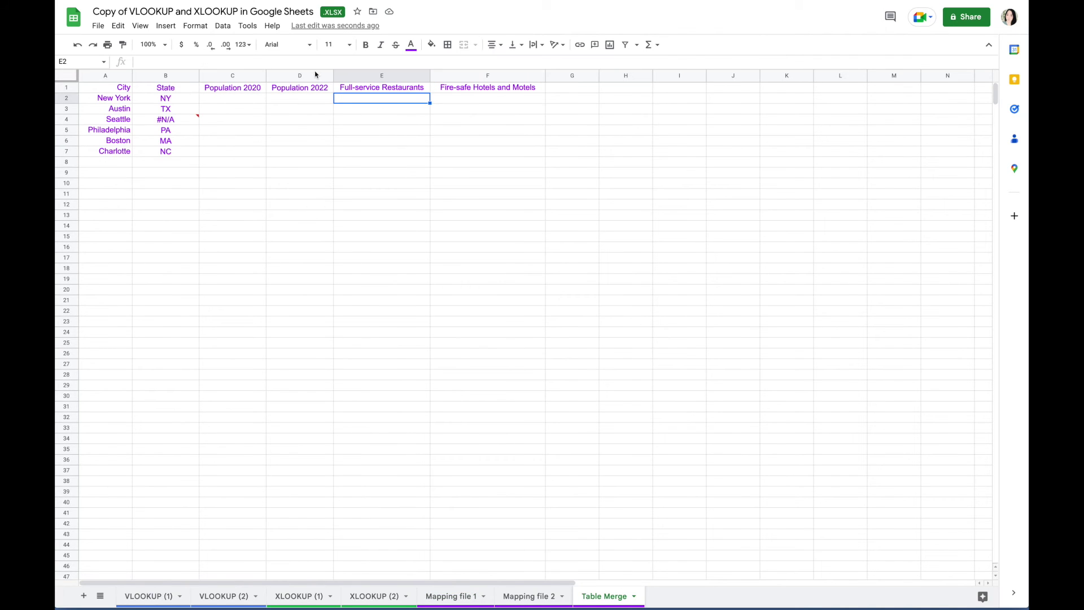
pyautogui.click(306, 62)
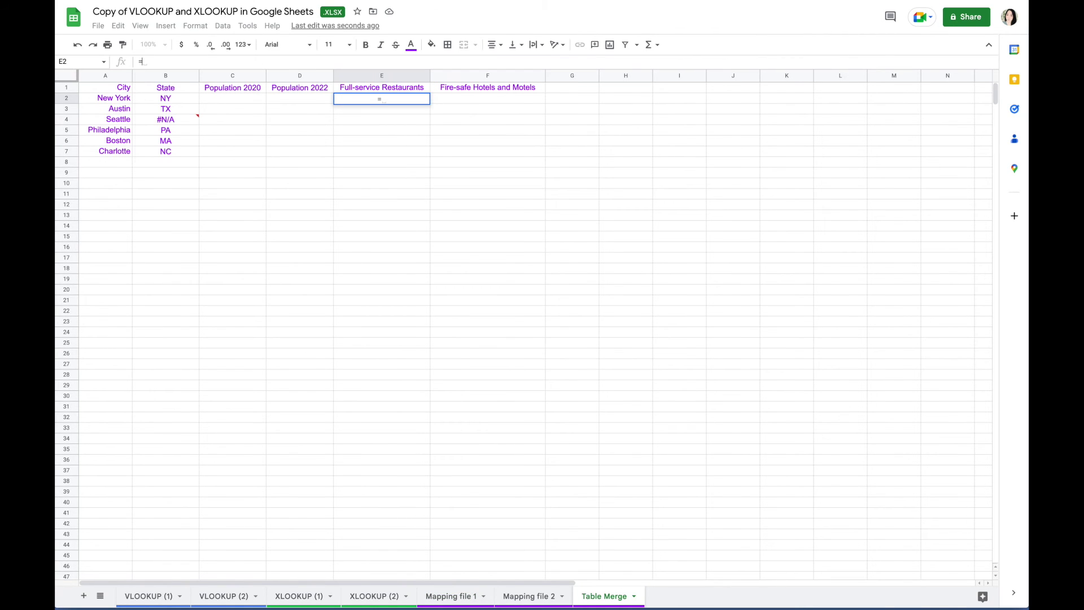
pyautogui.write('=xloo')
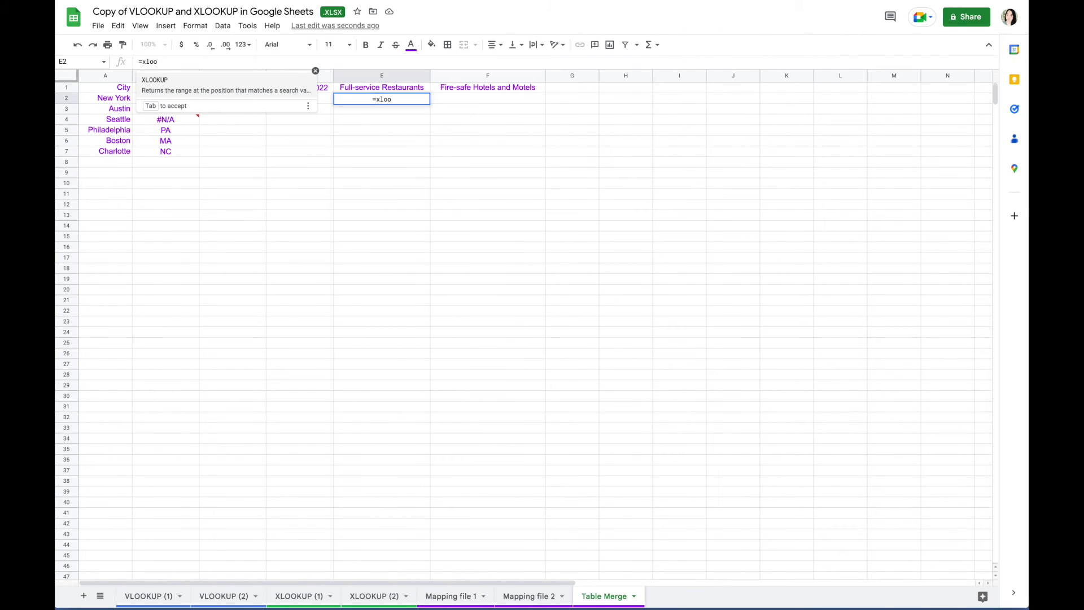
pyautogui.click(228, 88)
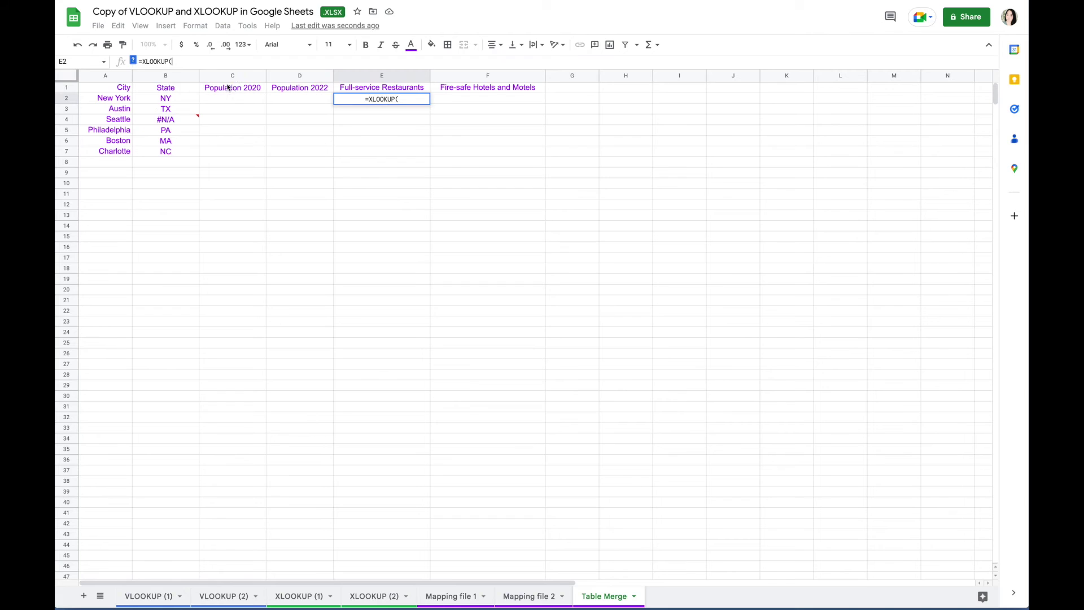
pyautogui.click(114, 97)
pyautogui.write(',')
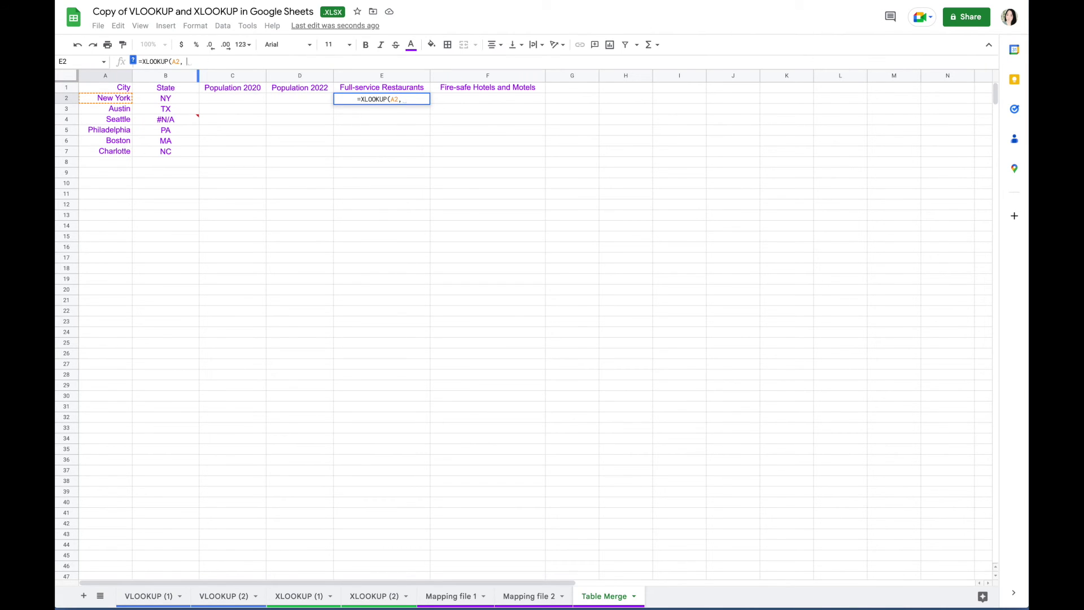
pyautogui.click(450, 596)
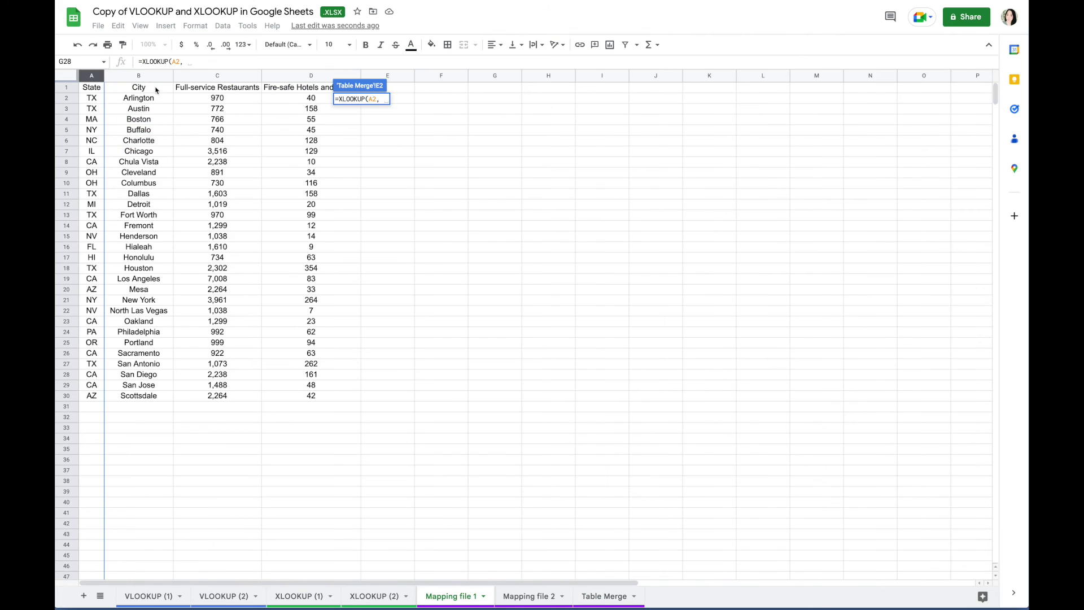
pyautogui.click(139, 75)
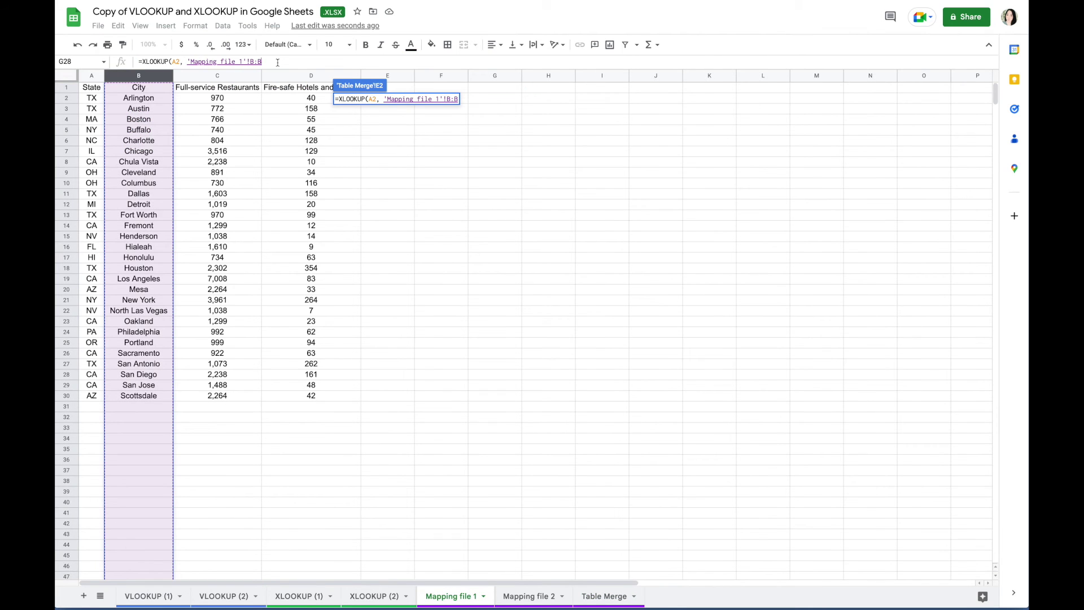
pyautogui.write(',')
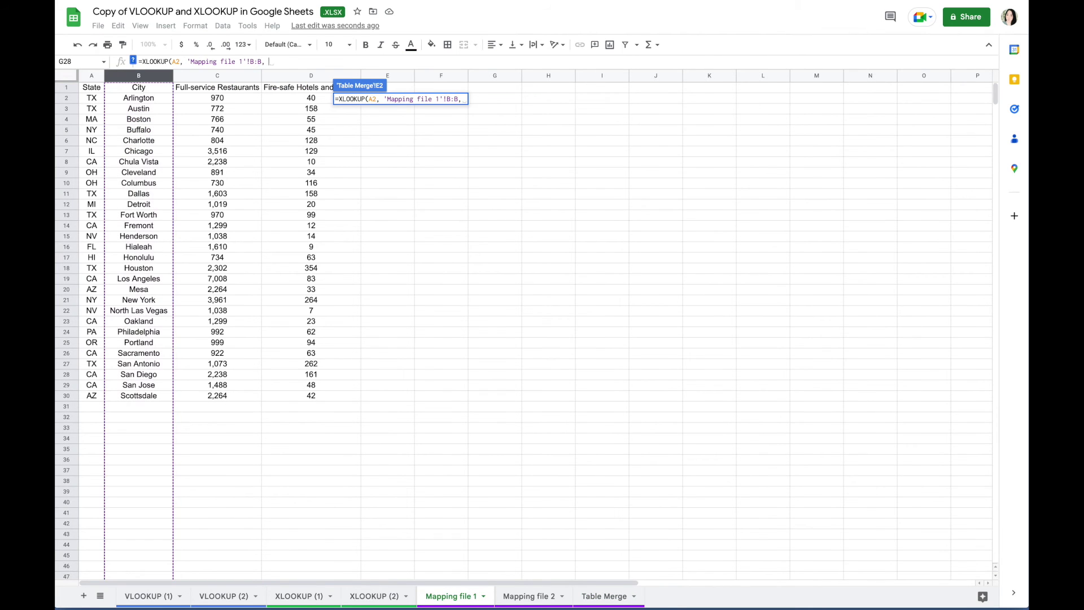
pyautogui.click(250, 76)
pyautogui.moveTo(250, 76); pyautogui.dragTo(297, 75)
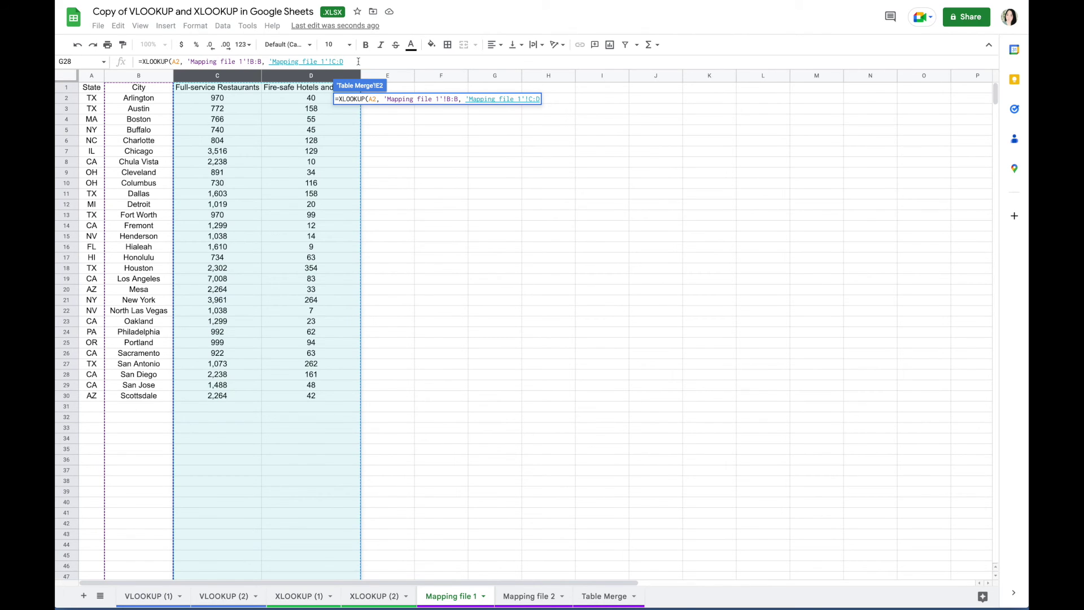
pyautogui.write(')')
pyautogui.press('Return')
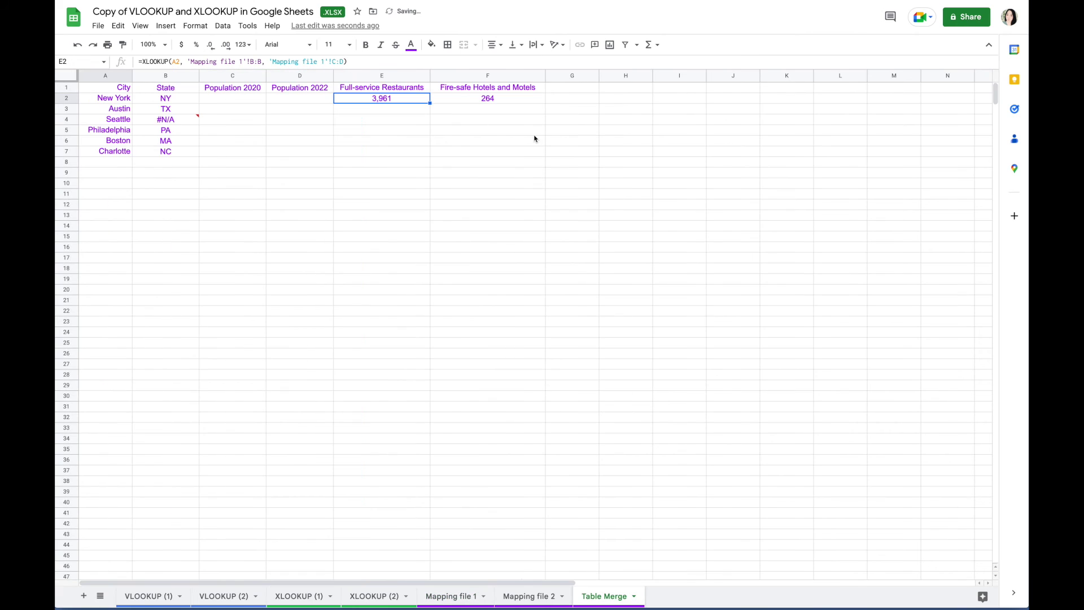
# Fill the restaurants and hotels XLOOKUP from E2 down to row 7 and look over the columns of Mapping file 2.
pyautogui.moveTo(415, 101); pyautogui.dragTo(539, 152)
pyautogui.click(592, 196)
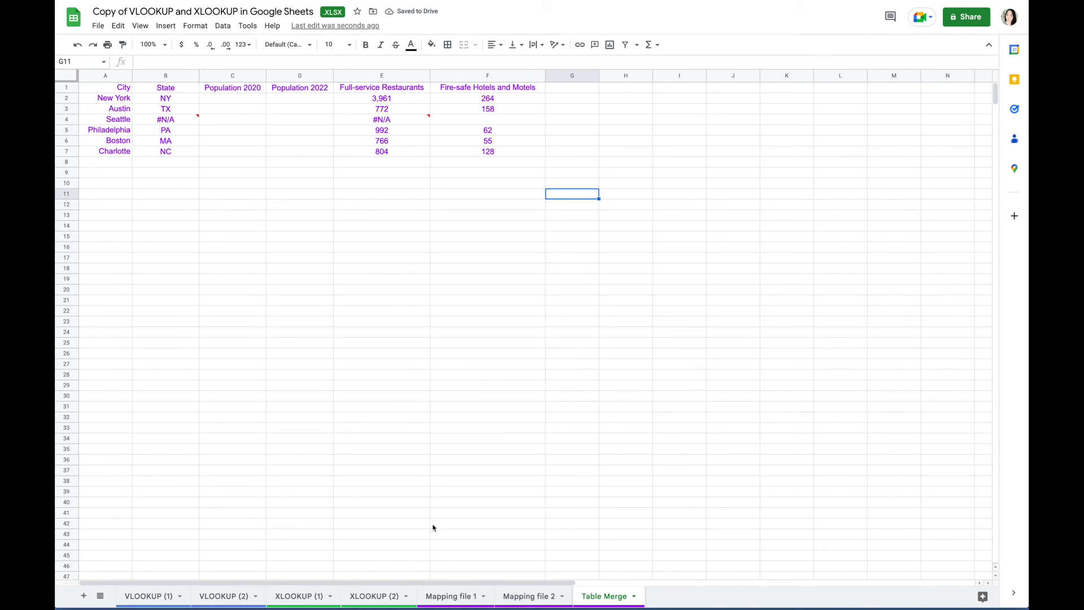
pyautogui.click(517, 597)
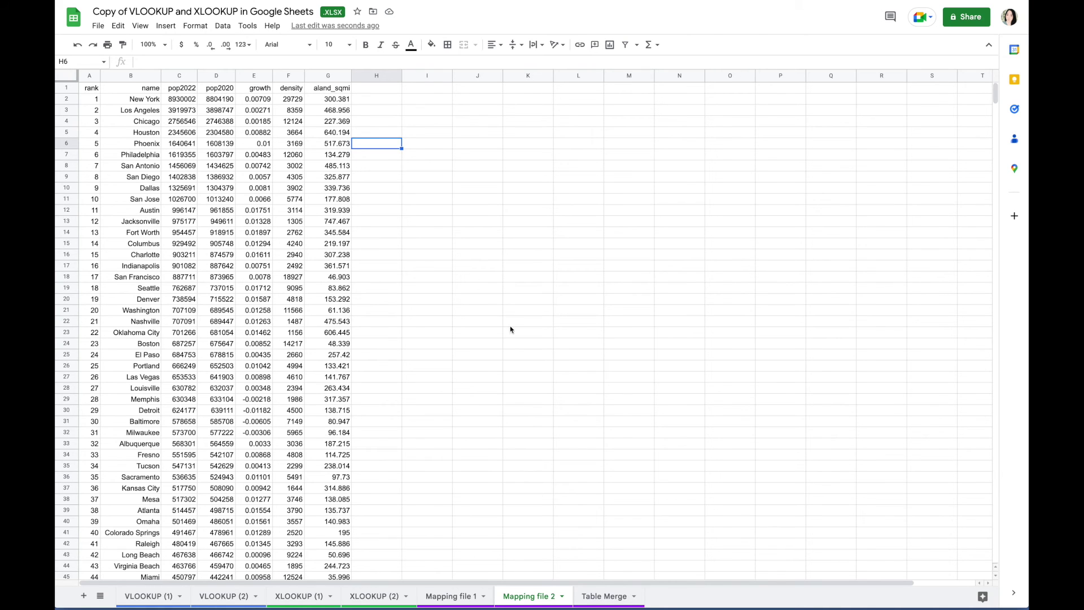
pyautogui.click(601, 596)
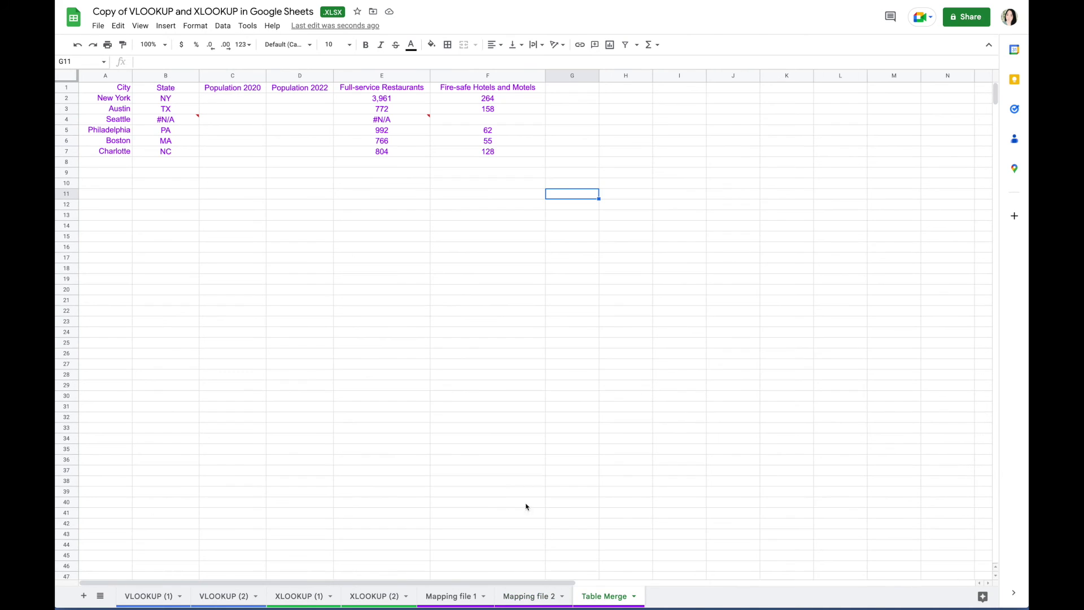
# In Table Merge cell C2, enter an XLOOKUP with search key A2, lookup range 'Mapping file 2'!B:B and result range 'Mapping file 2'!D:D.
pyautogui.click(255, 99)
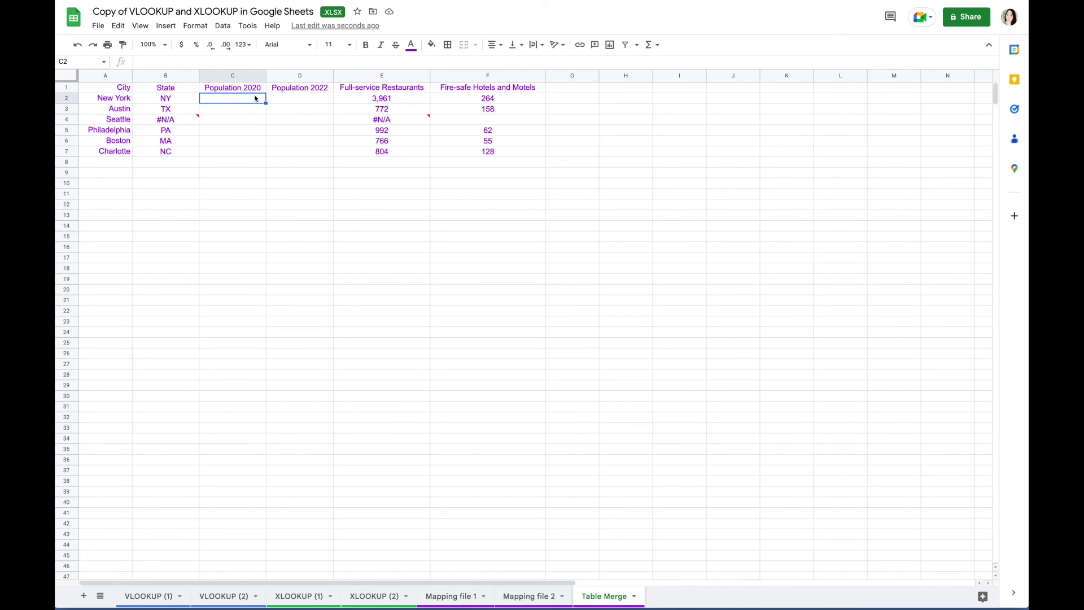
pyautogui.click(208, 63)
pyautogui.write('=')
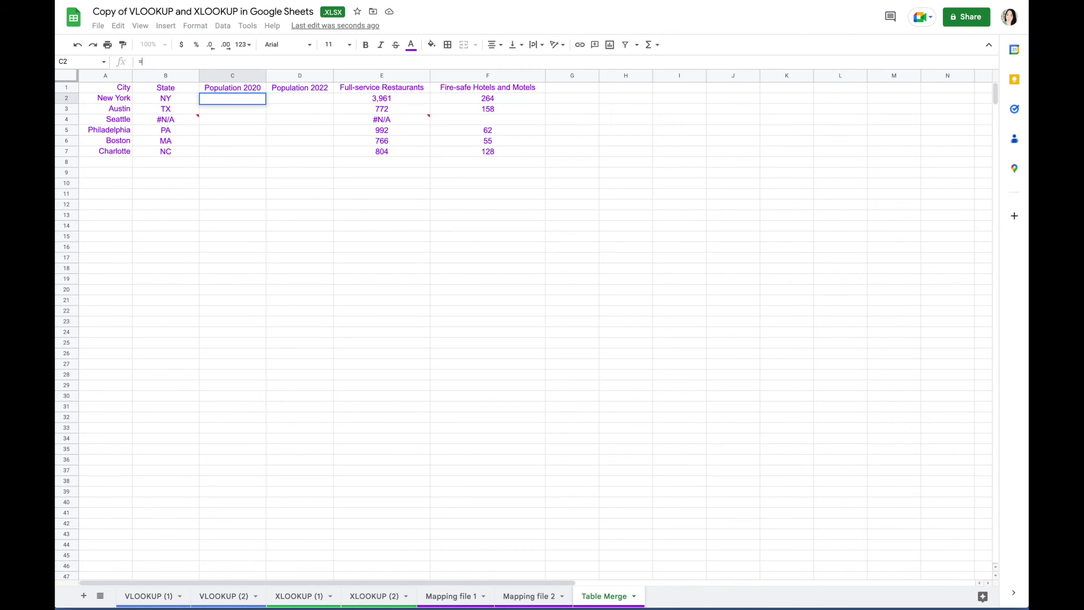
pyautogui.write('xloo')
pyautogui.press('Tab')
pyautogui.click(122, 101)
pyautogui.write(',')
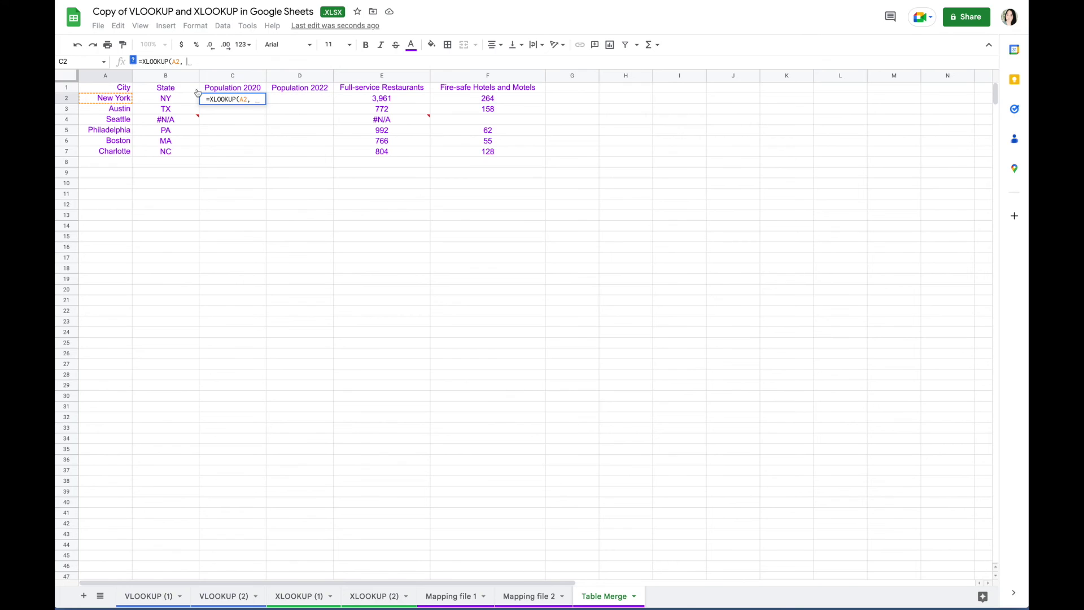
pyautogui.click(531, 596)
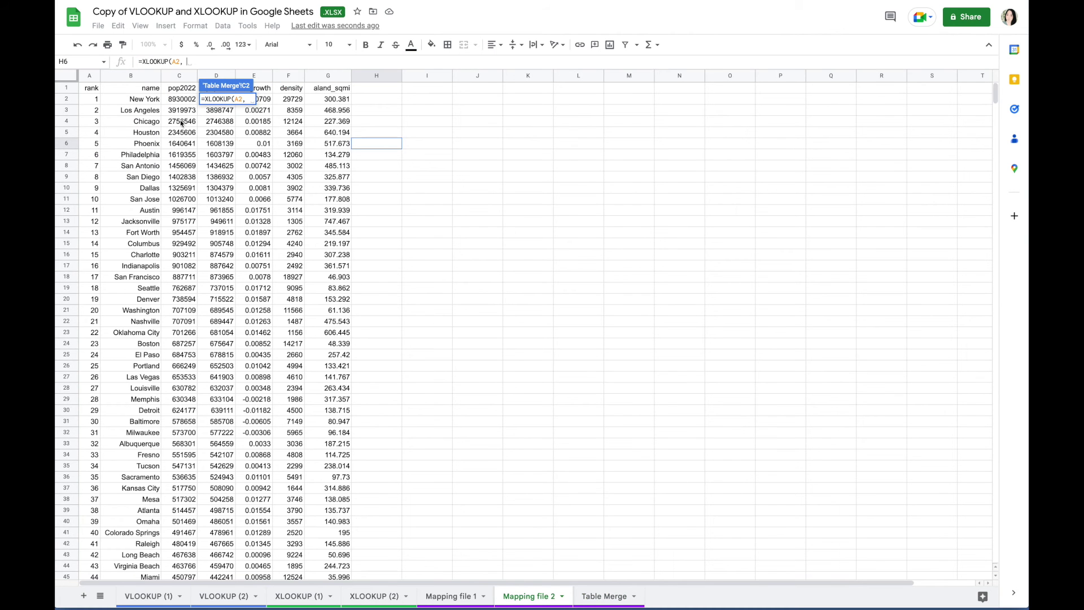
pyautogui.click(140, 77)
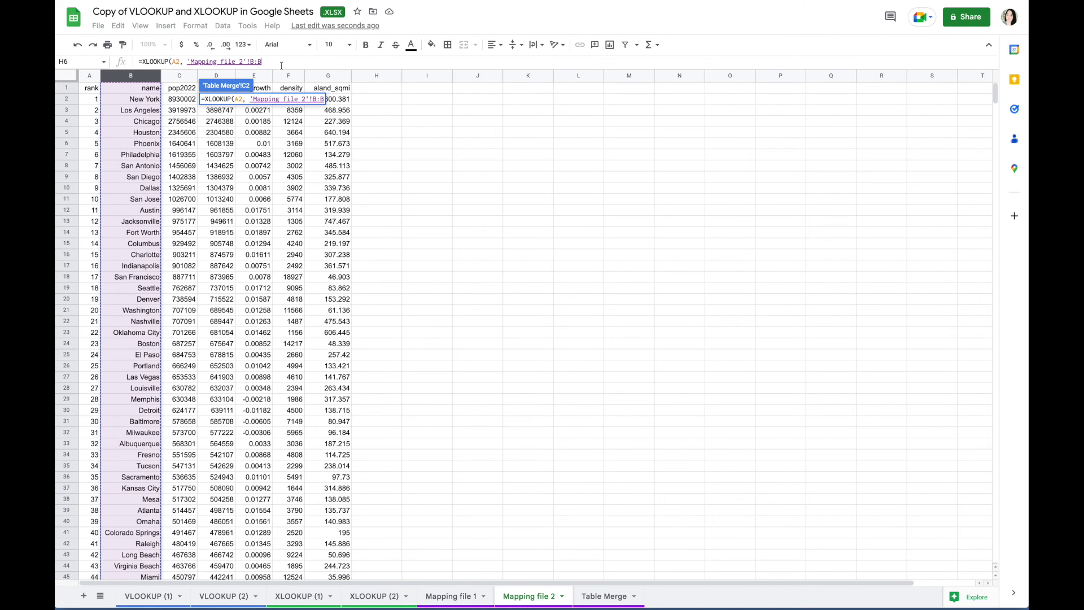
pyautogui.write(',')
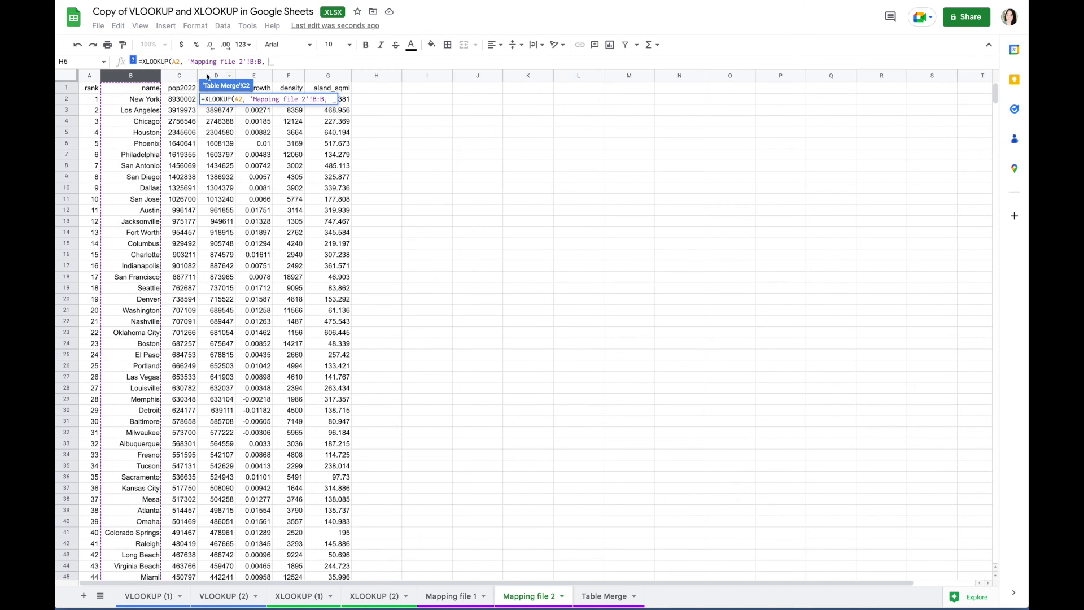
pyautogui.click(210, 76)
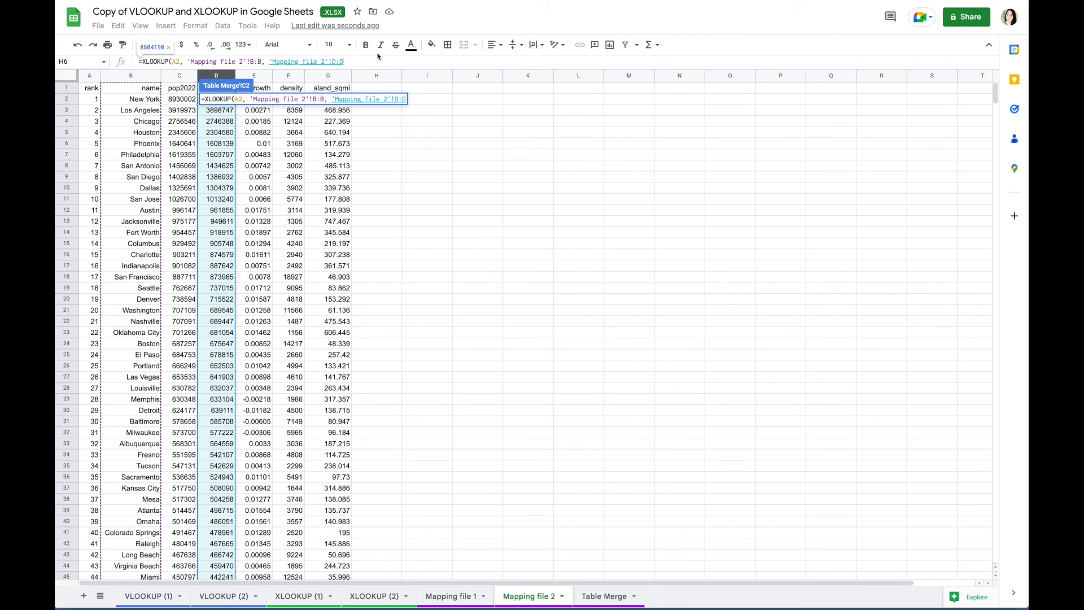
pyautogui.write(')')
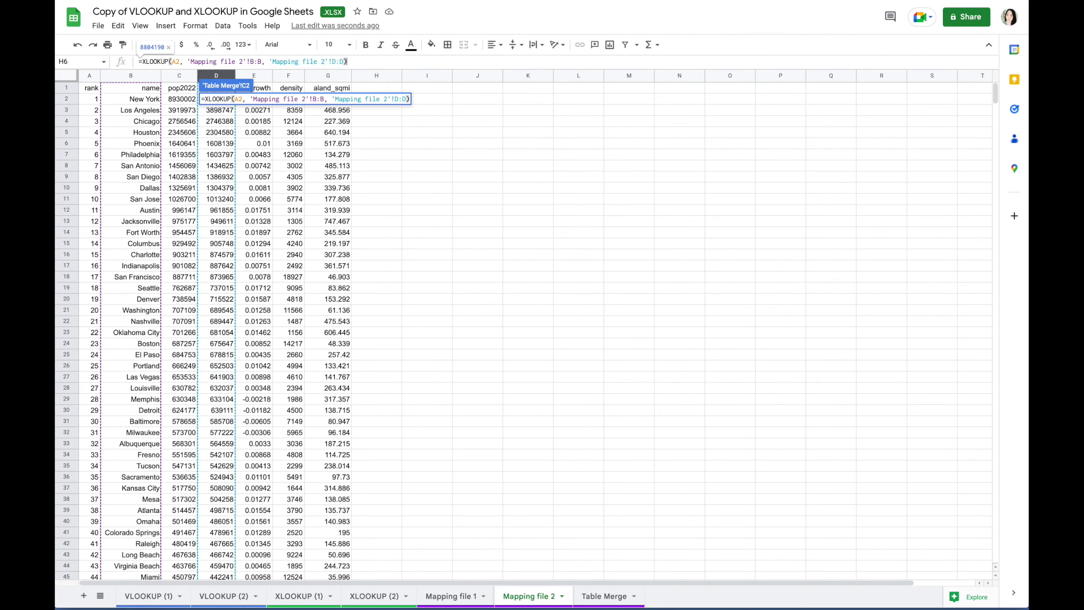
pyautogui.press('Return')
# Fill the Population 2020 XLOOKUP from C2 down to C7 and accept the suggested autofill.
pyautogui.moveTo(265, 103); pyautogui.dragTo(257, 151)
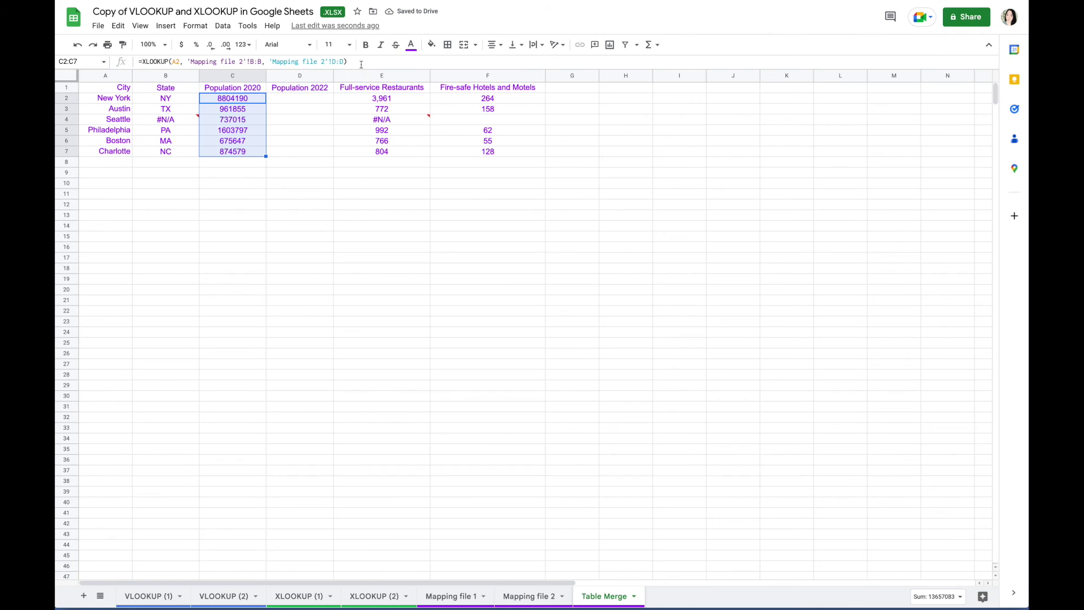
pyautogui.press('Return')
pyautogui.press('Return')
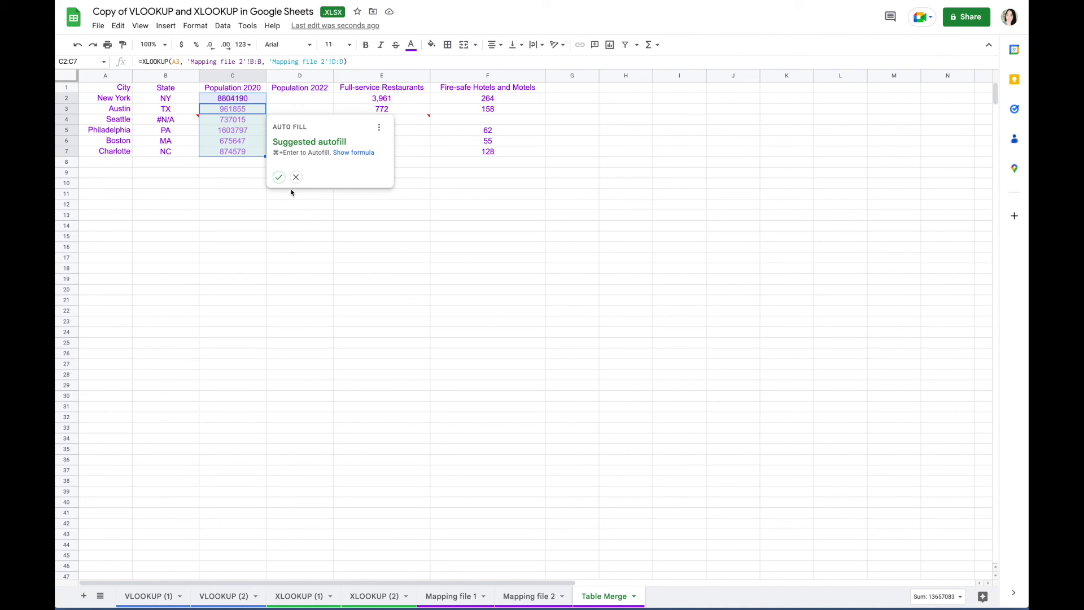
pyautogui.click(279, 177)
pyautogui.click(373, 292)
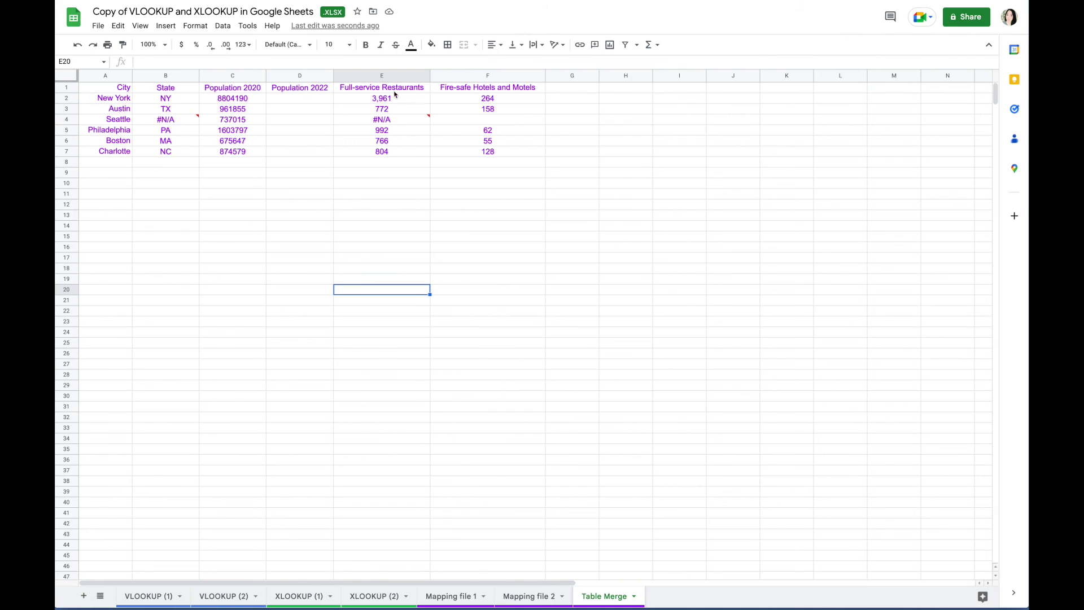
# Match the population column order of Mapping file 2 by changing header C1 to Population 2022 and D1 to Population 2020.
pyautogui.click(539, 597)
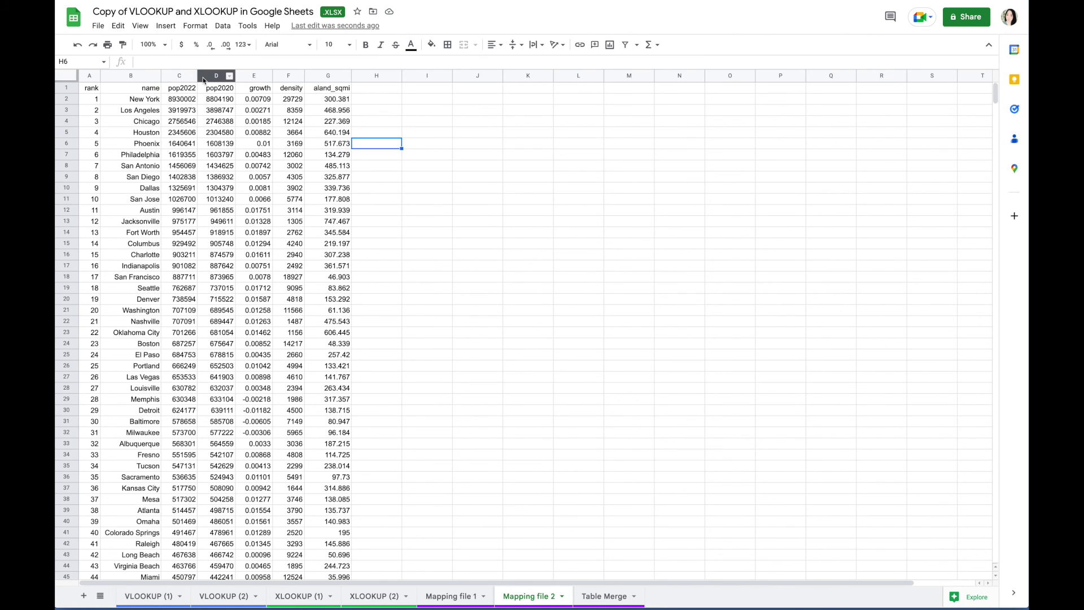
pyautogui.click(604, 595)
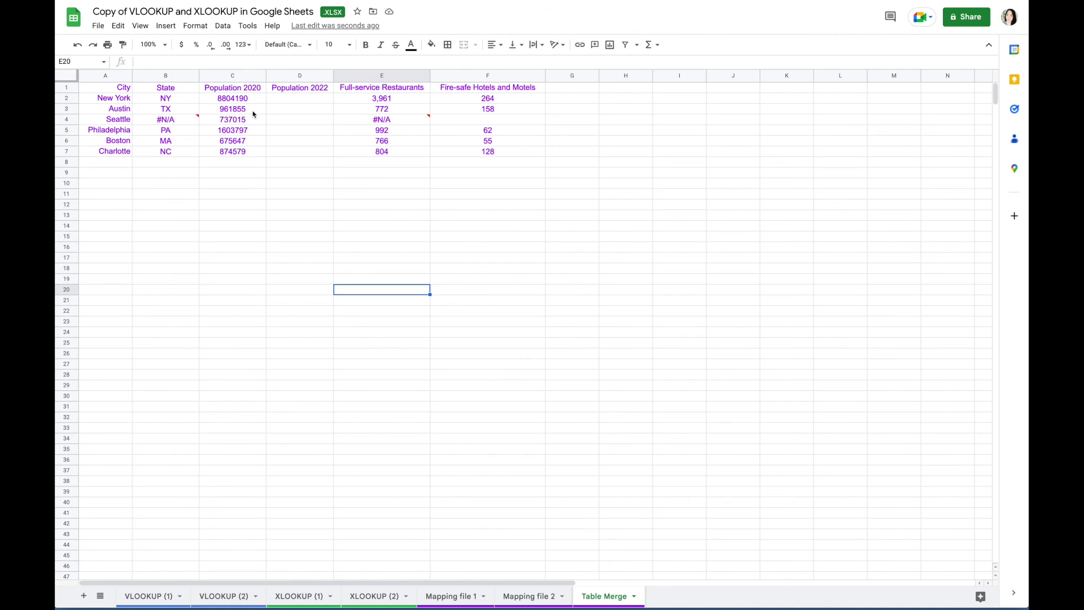
pyautogui.click(260, 90)
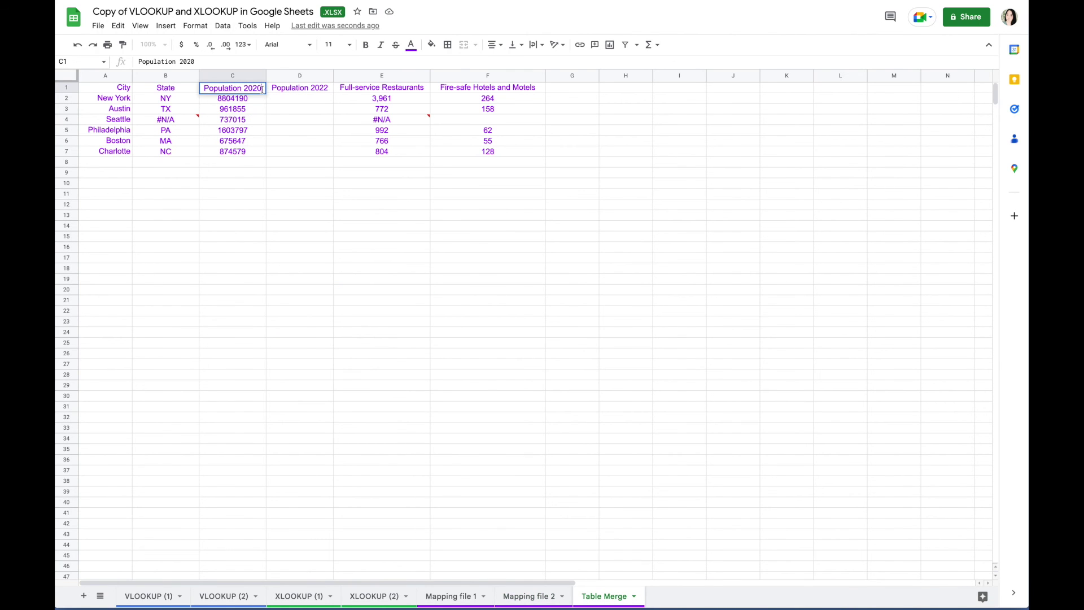
pyautogui.press('BackSpace')
pyautogui.write('2')
pyautogui.click(329, 89)
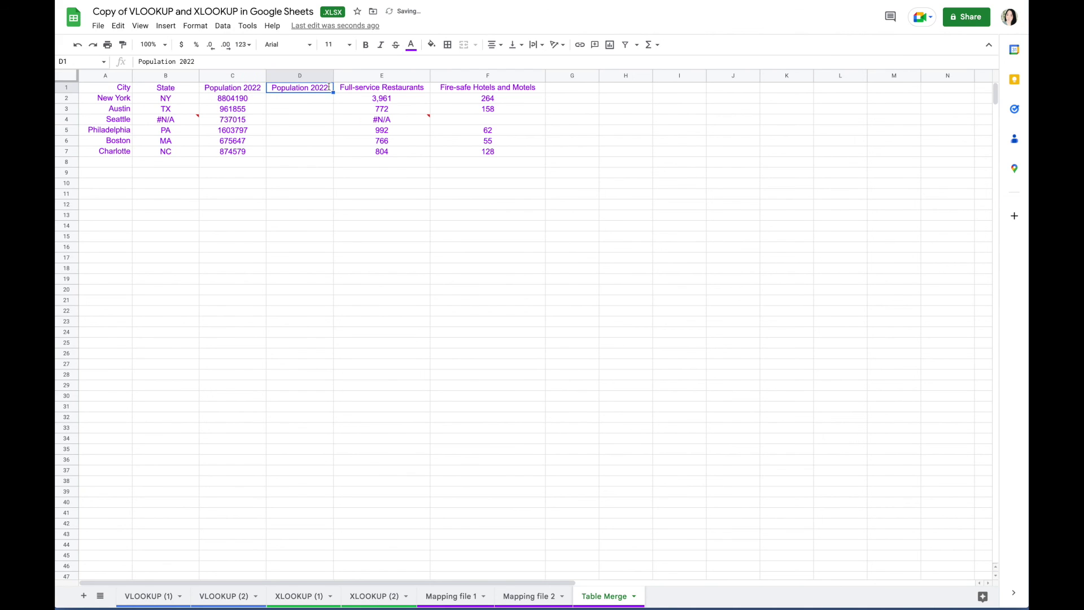
pyautogui.press('BackSpace')
pyautogui.write('0')
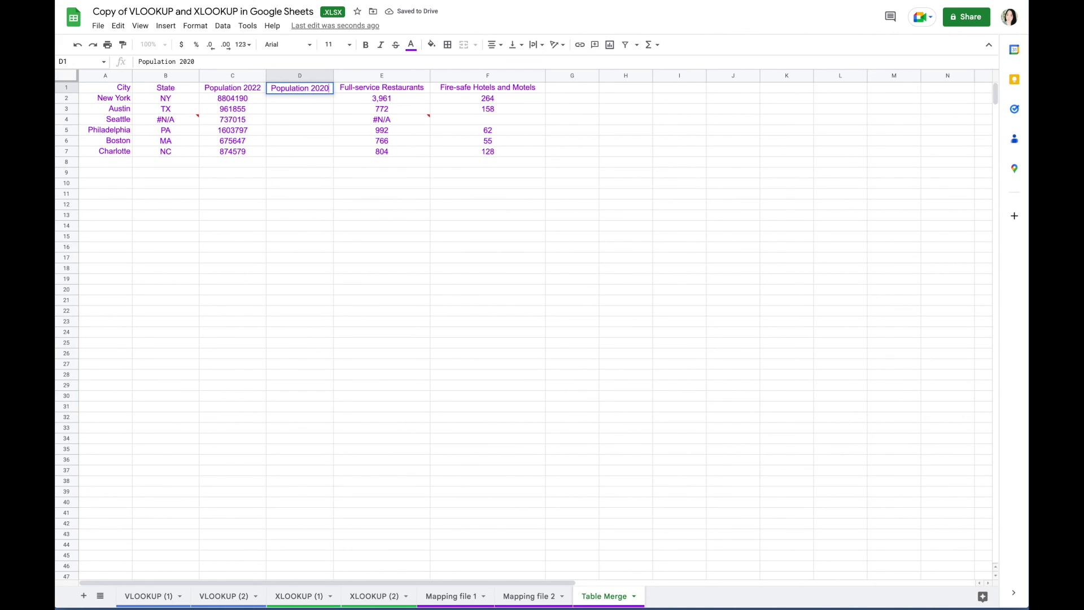
# Clear all lookup results from B2:F7 in Table Merge and review the swapped Population 2022 and Population 2020 columns.
pyautogui.moveTo(245, 99); pyautogui.dragTo(246, 142)
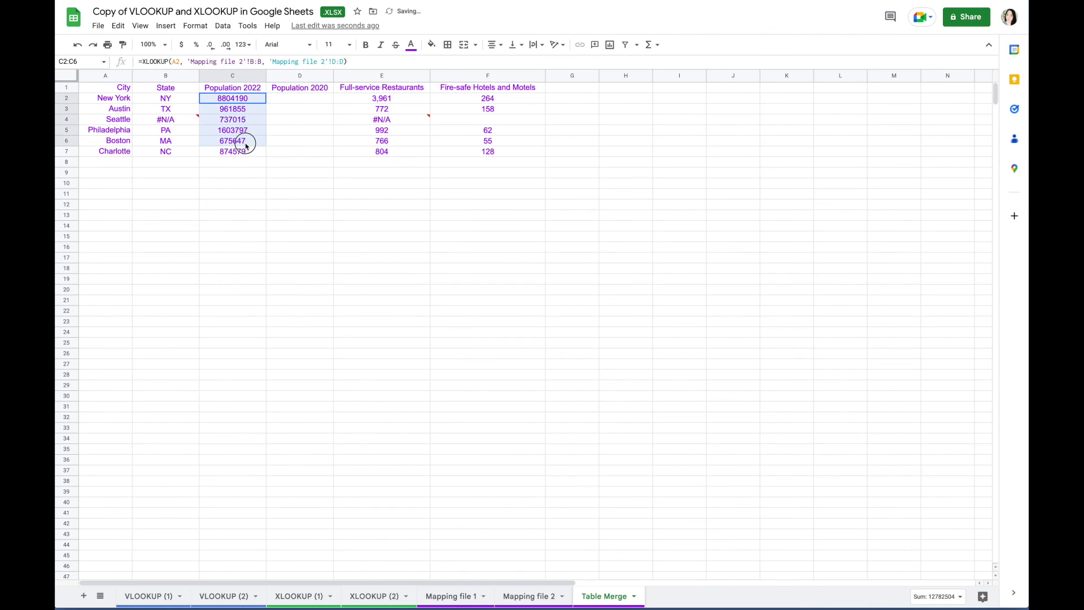
pyautogui.moveTo(185, 97); pyautogui.dragTo(473, 151)
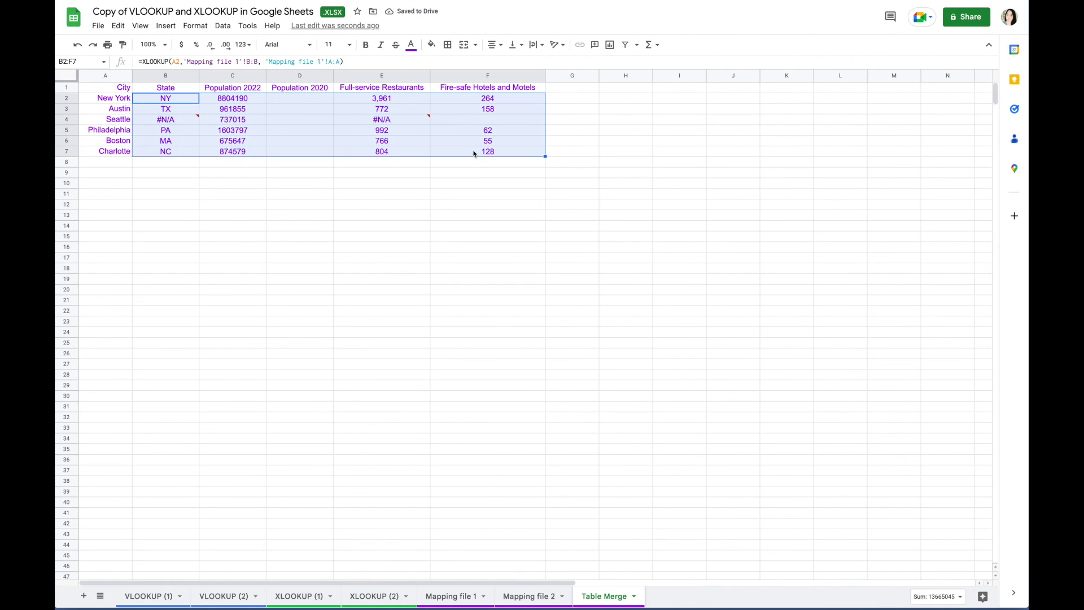
pyautogui.press('Delete')
pyautogui.click(244, 76)
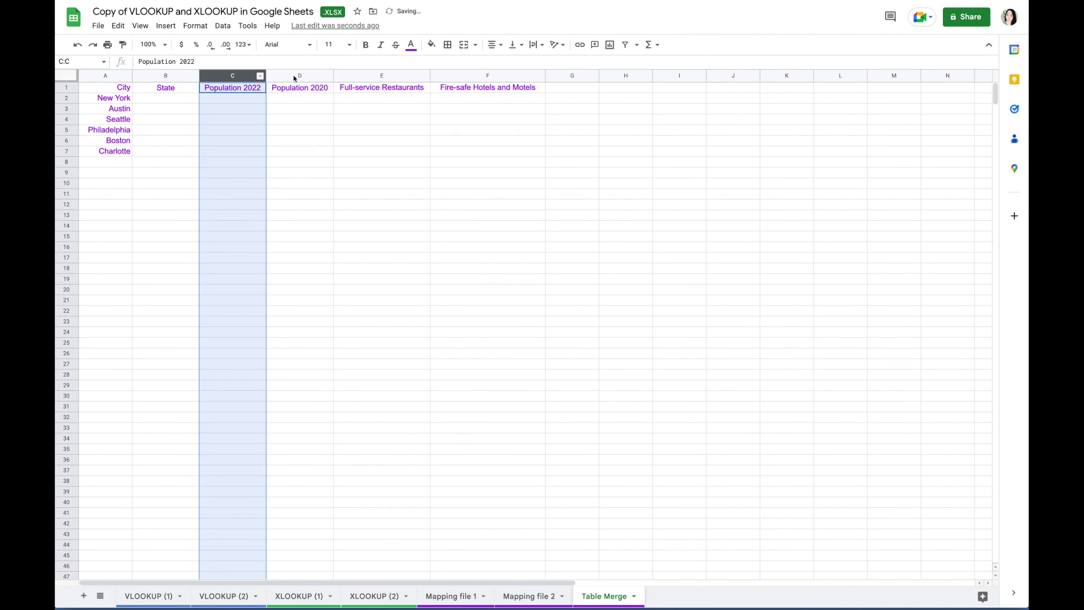
pyautogui.click(307, 75)
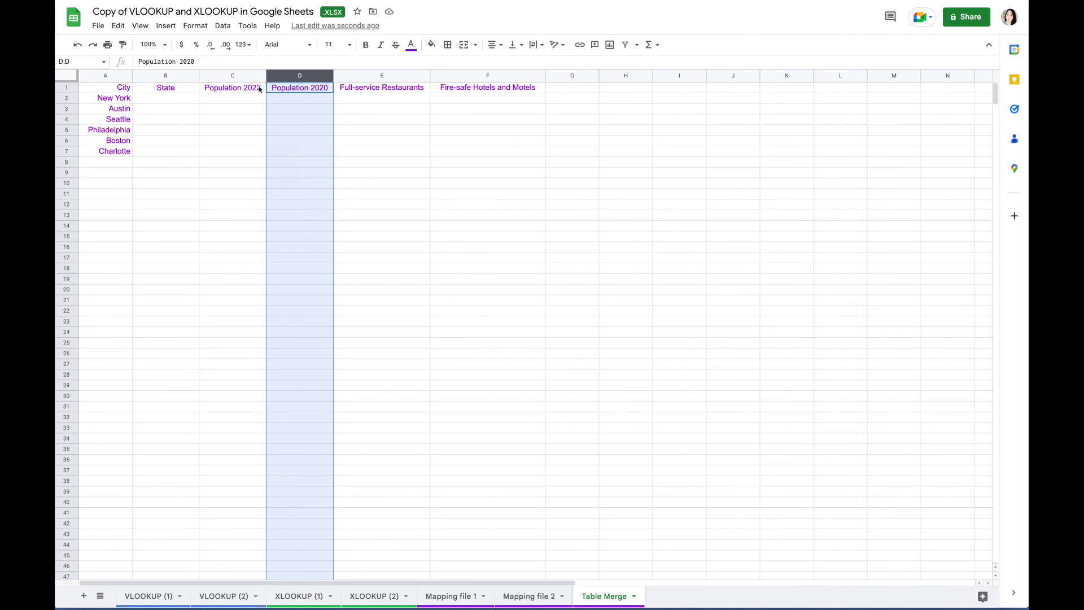
pyautogui.click(580, 89)
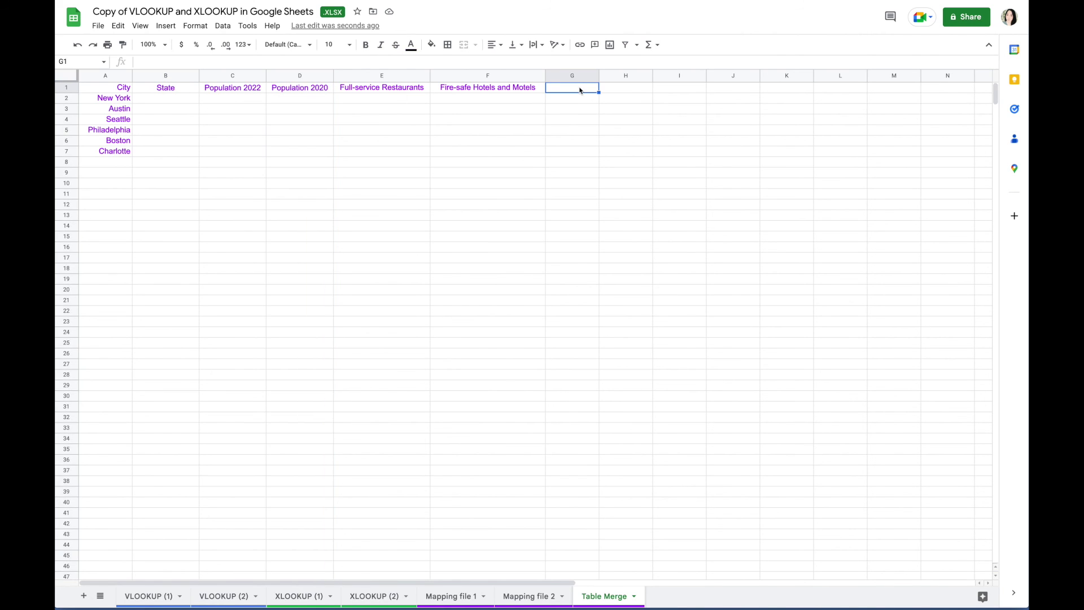
# Move State to the end of the Table Merge headers by adding State in G1 and deleting the original State column B.
pyautogui.write('State')
pyautogui.click(537, 112)
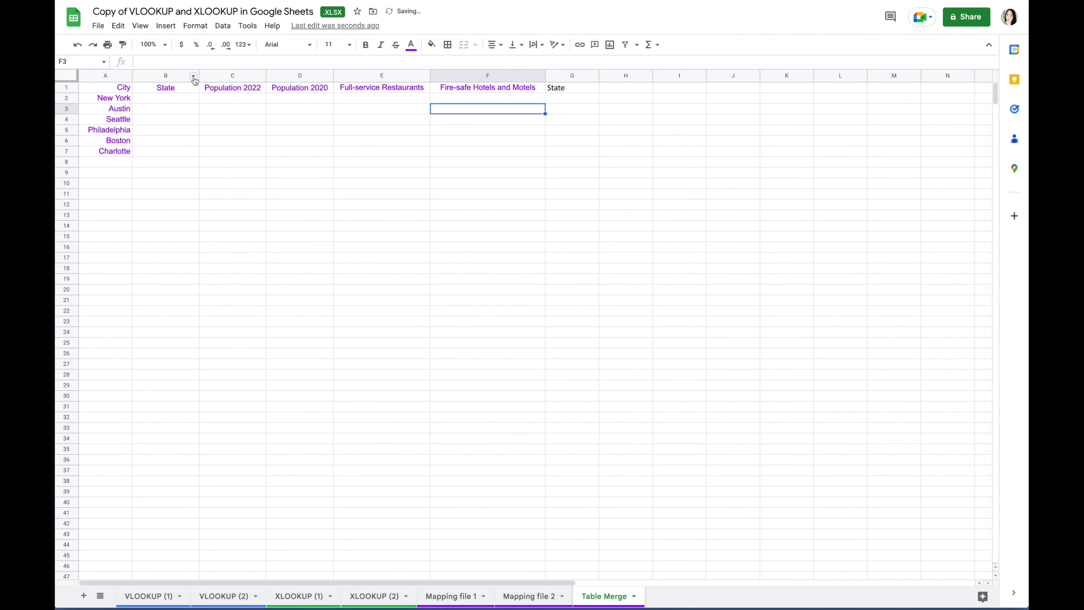
pyautogui.rightClick(164, 75)
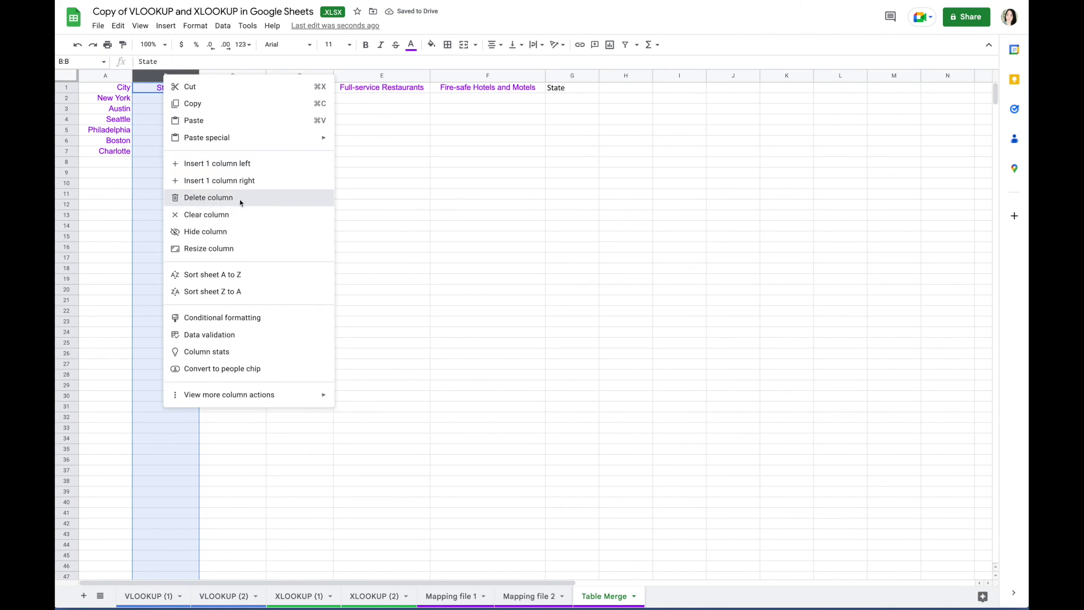
pyautogui.click(205, 198)
pyautogui.click(346, 208)
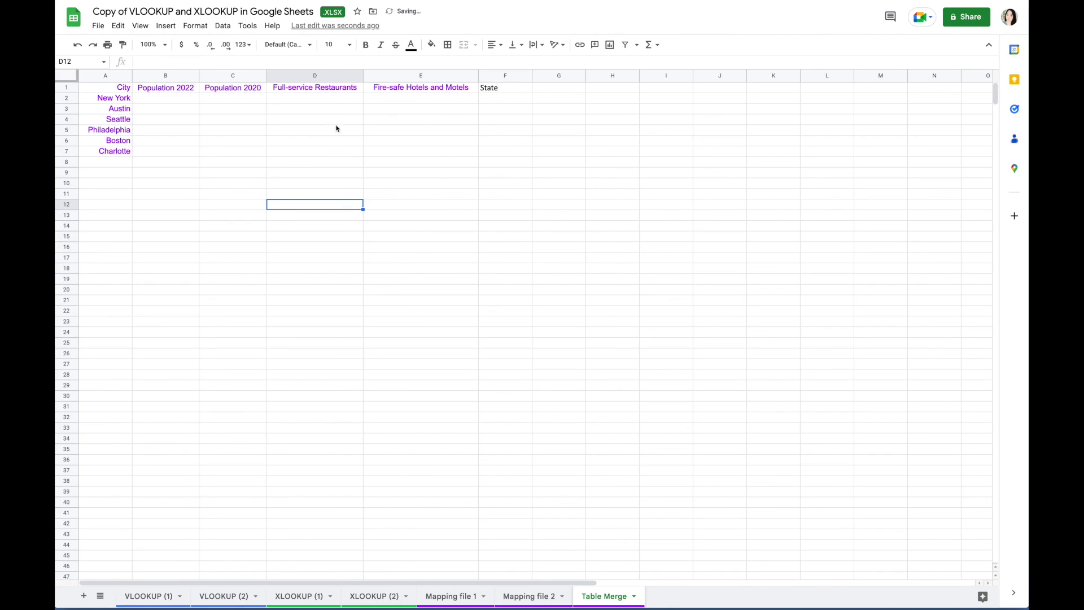
pyautogui.click(173, 79)
pyautogui.keyDown('shift'); pyautogui.click(218, 78); pyautogui.keyUp('shift')
pyautogui.click(296, 161)
pyautogui.moveTo(333, 75); pyautogui.dragTo(497, 76)
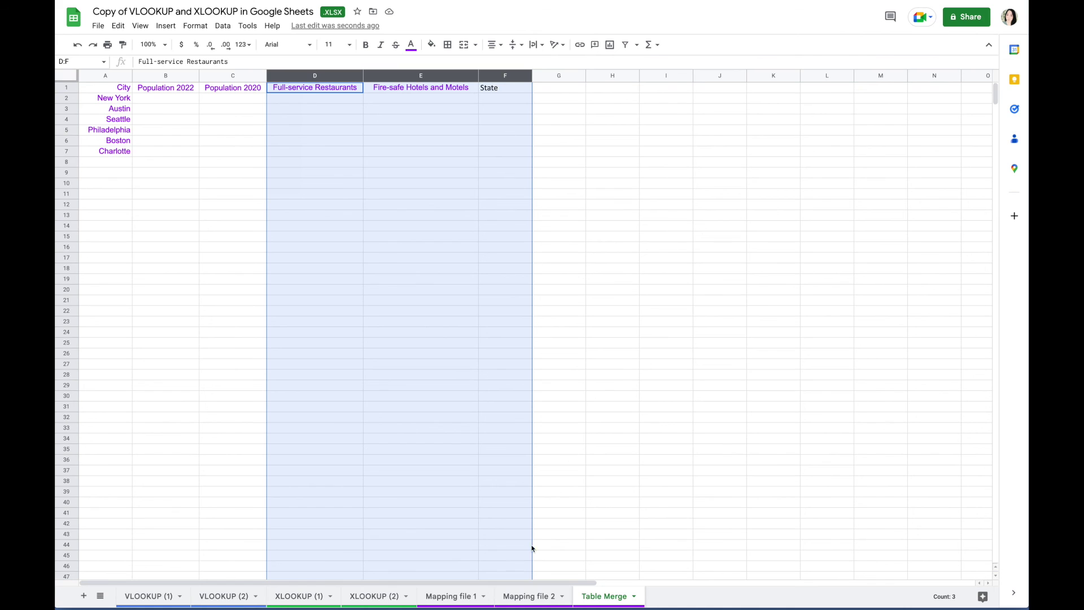
# In Mapping file 1, move the State column from column A to column E, after Fire-safe Hotels and Motels.
pyautogui.click(454, 596)
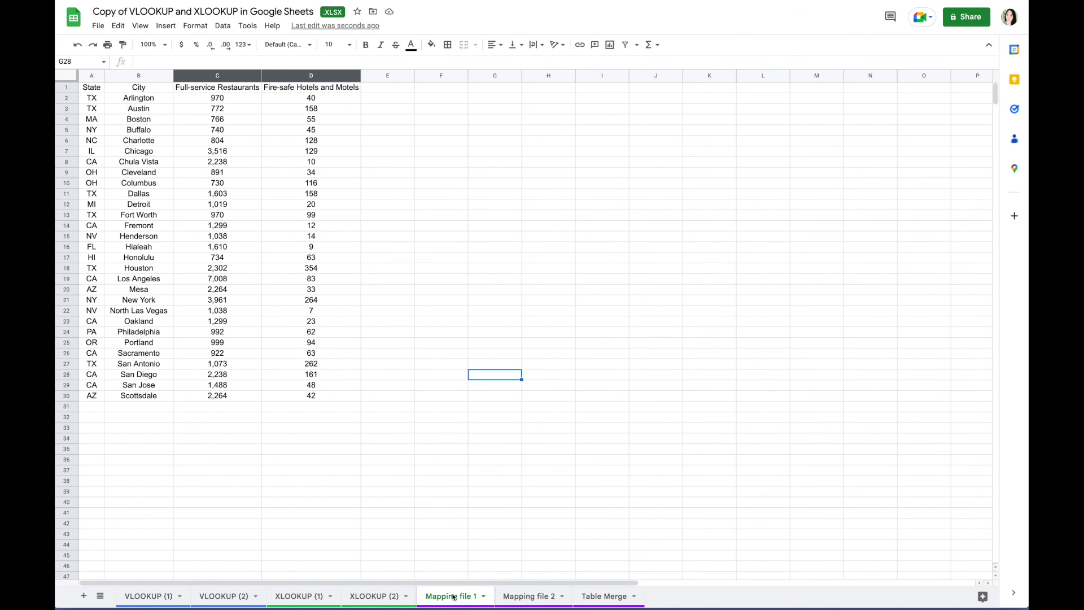
pyautogui.click(443, 289)
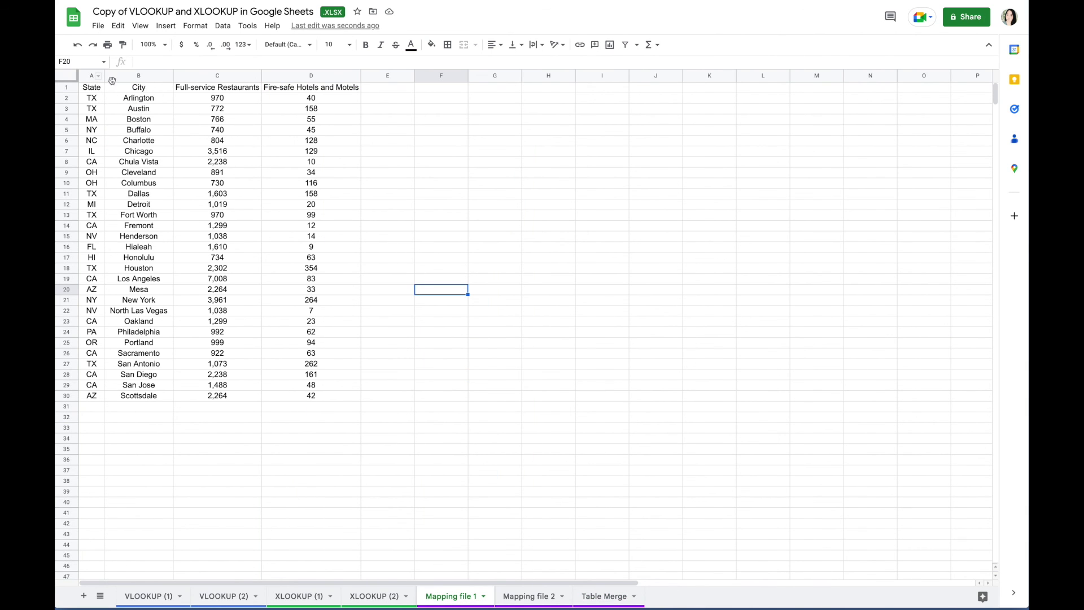
pyautogui.click(89, 76)
pyautogui.rightClick(90, 75)
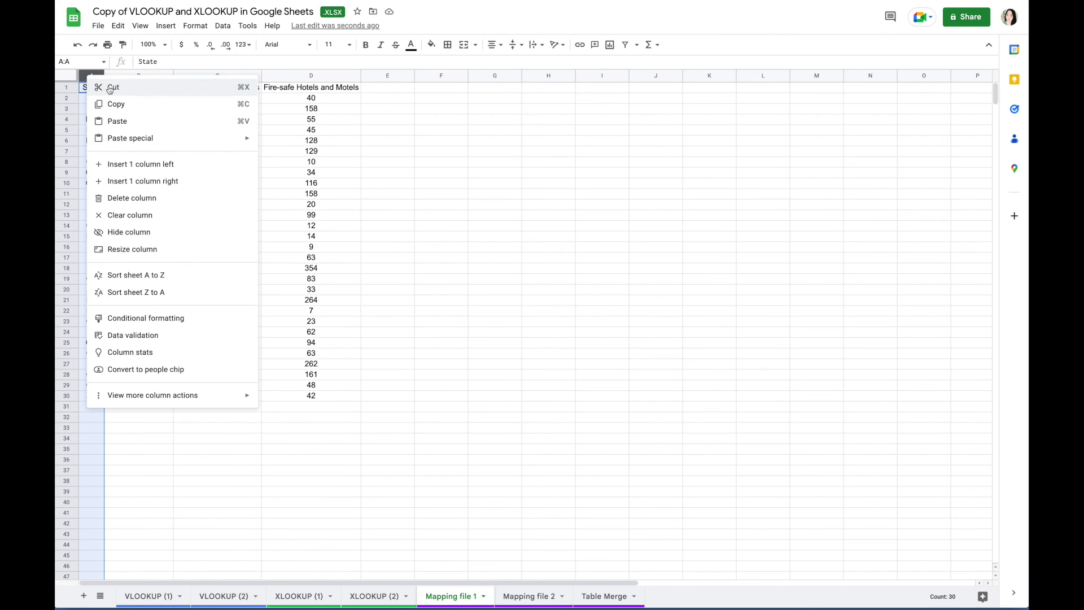
pyautogui.click(111, 87)
pyautogui.click(381, 88)
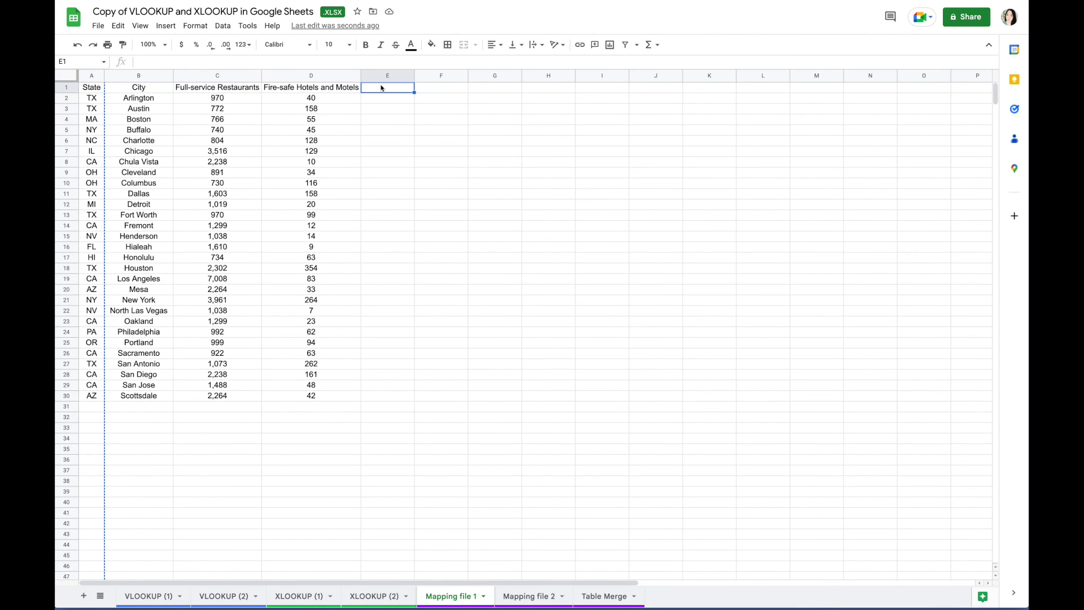
pyautogui.hotkey('ctrl', 'v')
pyautogui.click(508, 216)
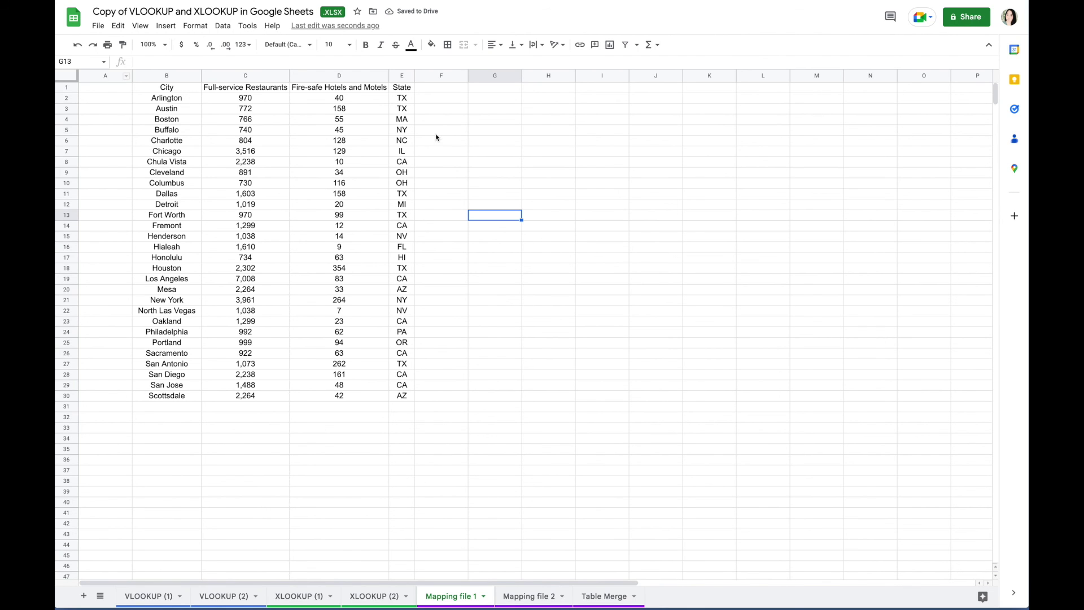
# In Table Merge cell B2, enter =XLOOKUP(A2, 'Mapping file 2'!B:B, 'Mapping file 2'!C:D) and fill both population columns down to row 7.
pyautogui.click(604, 598)
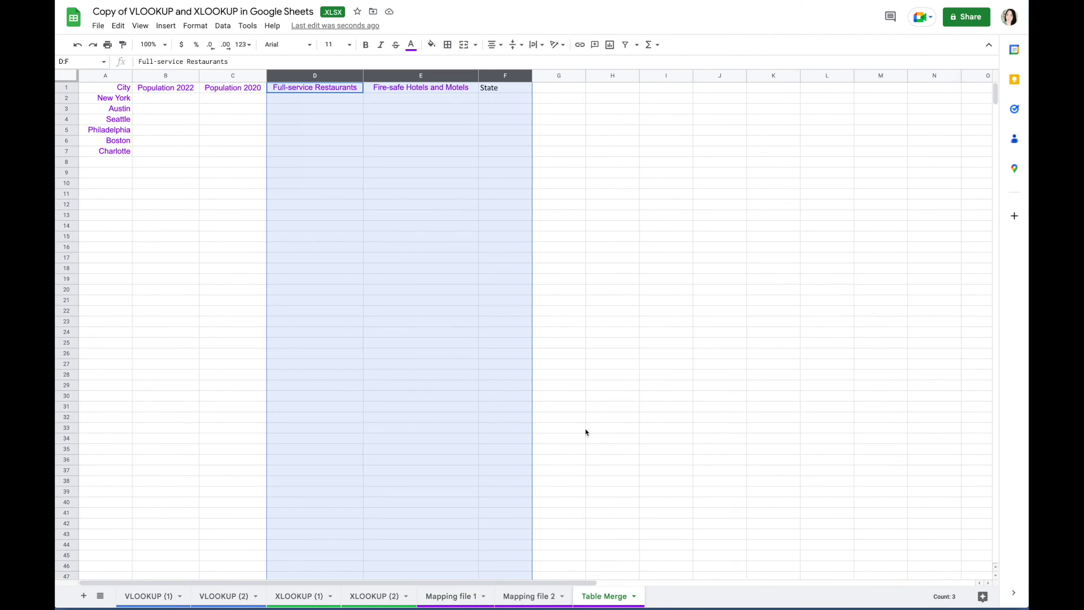
pyautogui.click(590, 375)
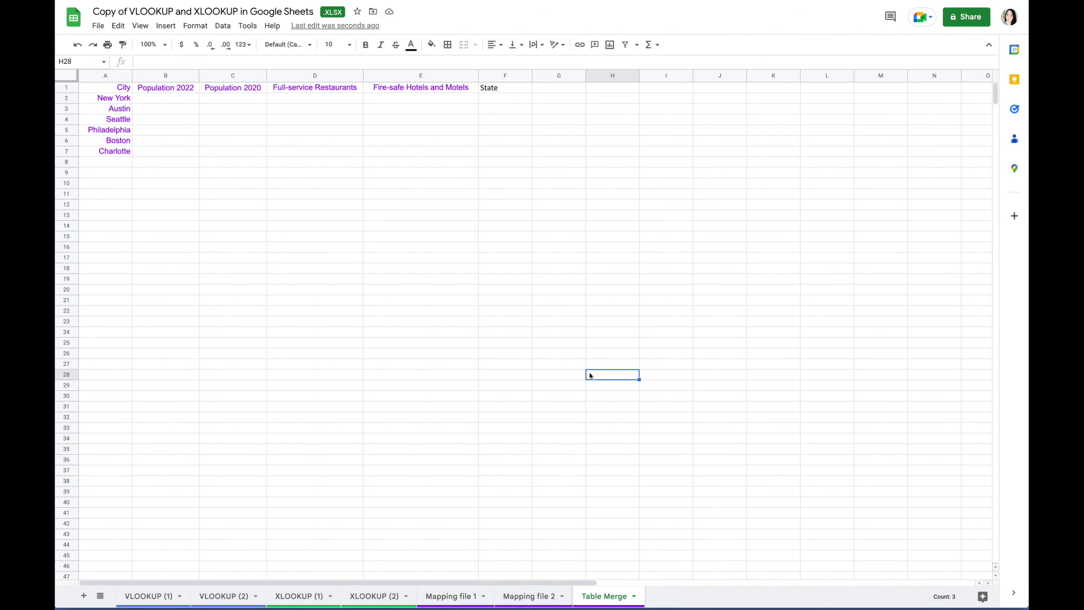
pyautogui.click(166, 100)
pyautogui.click(156, 59)
pyautogui.write('=xloo')
pyautogui.click(148, 85)
pyautogui.click(120, 100)
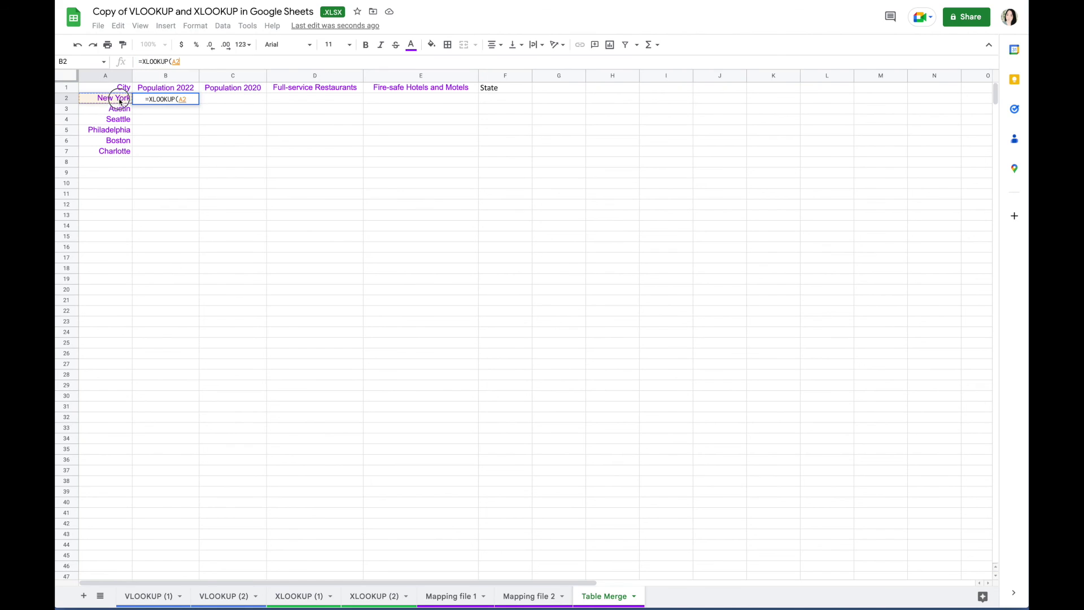
pyautogui.write(',')
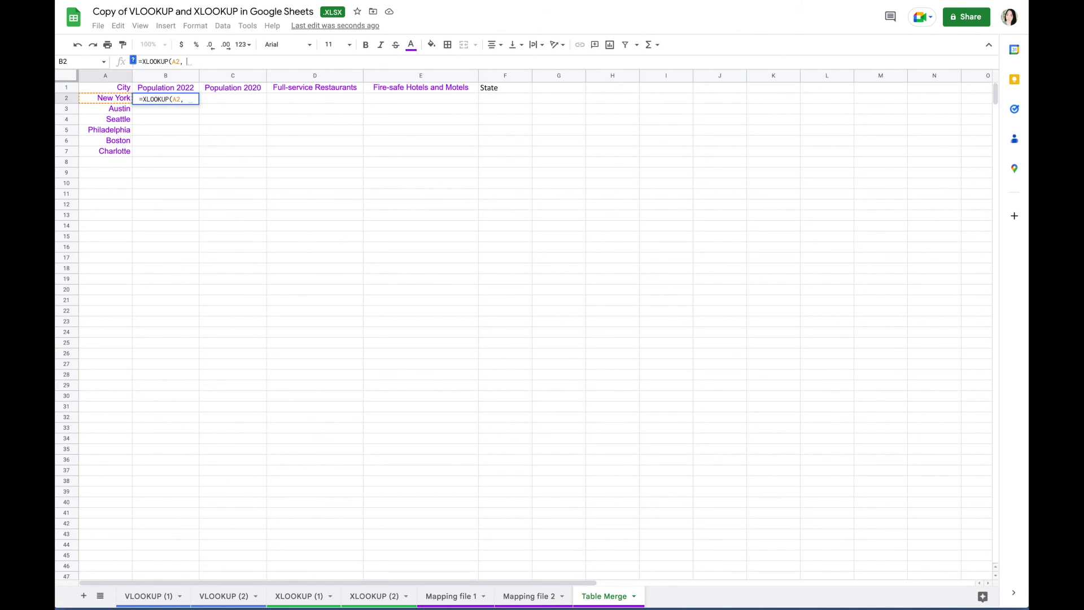
pyautogui.click(528, 597)
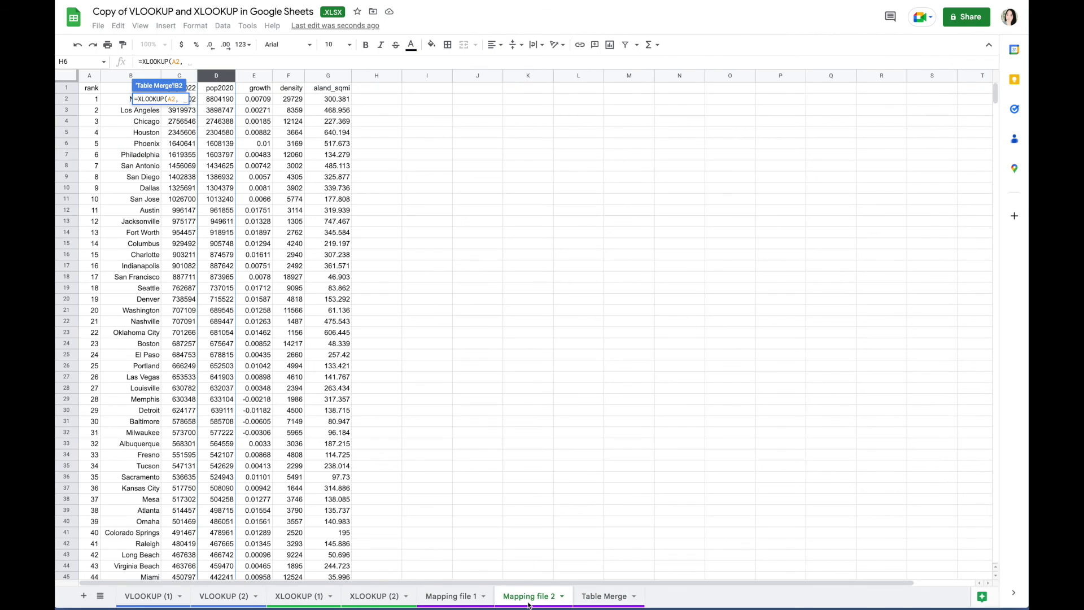
pyautogui.click(125, 76)
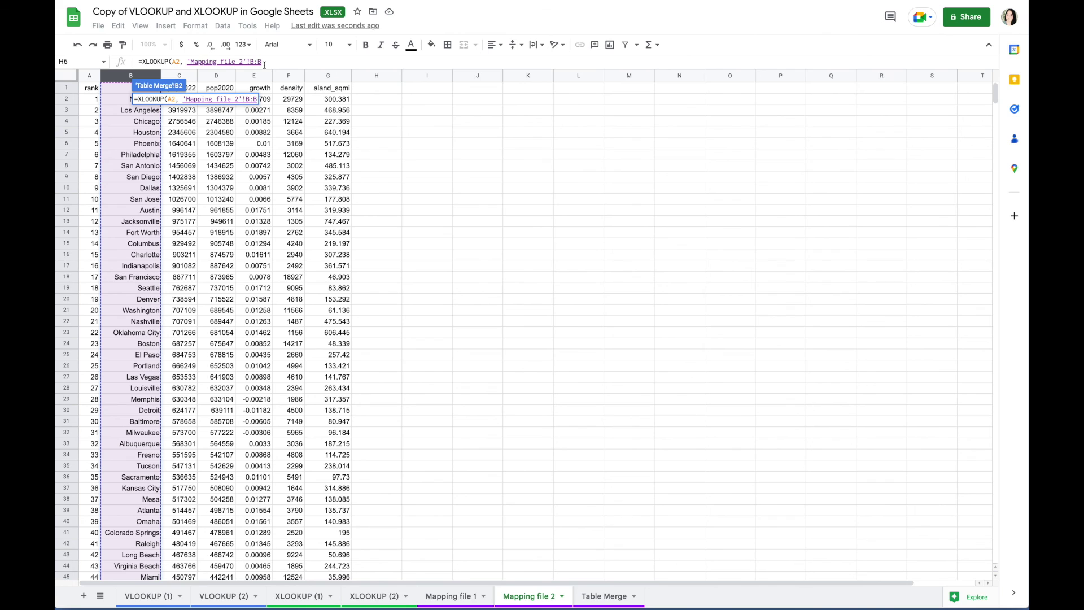
pyautogui.write(',')
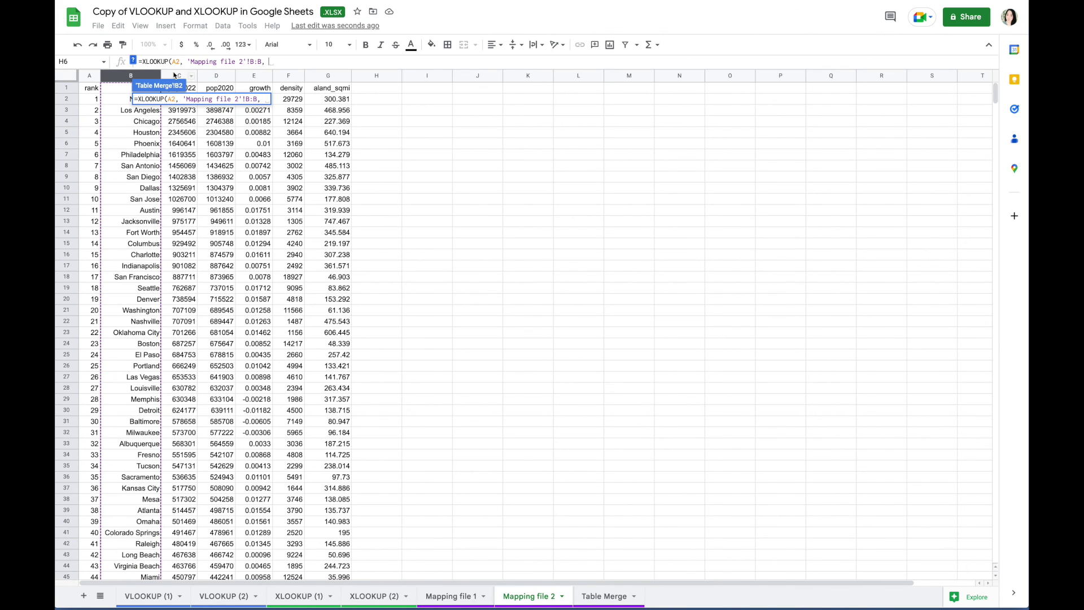
pyautogui.moveTo(174, 75); pyautogui.dragTo(216, 75)
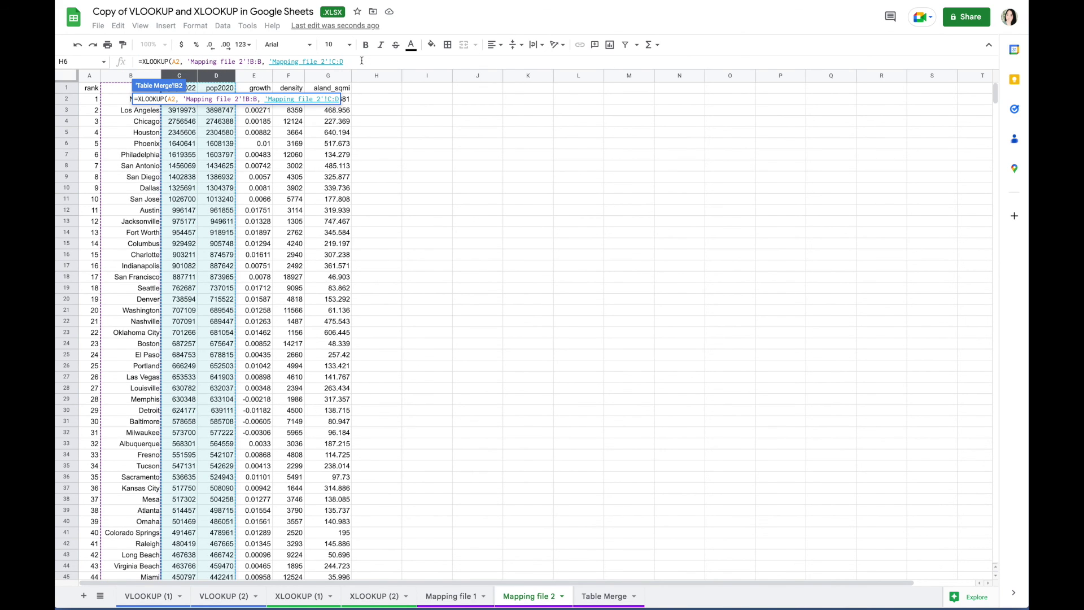
pyautogui.write(')')
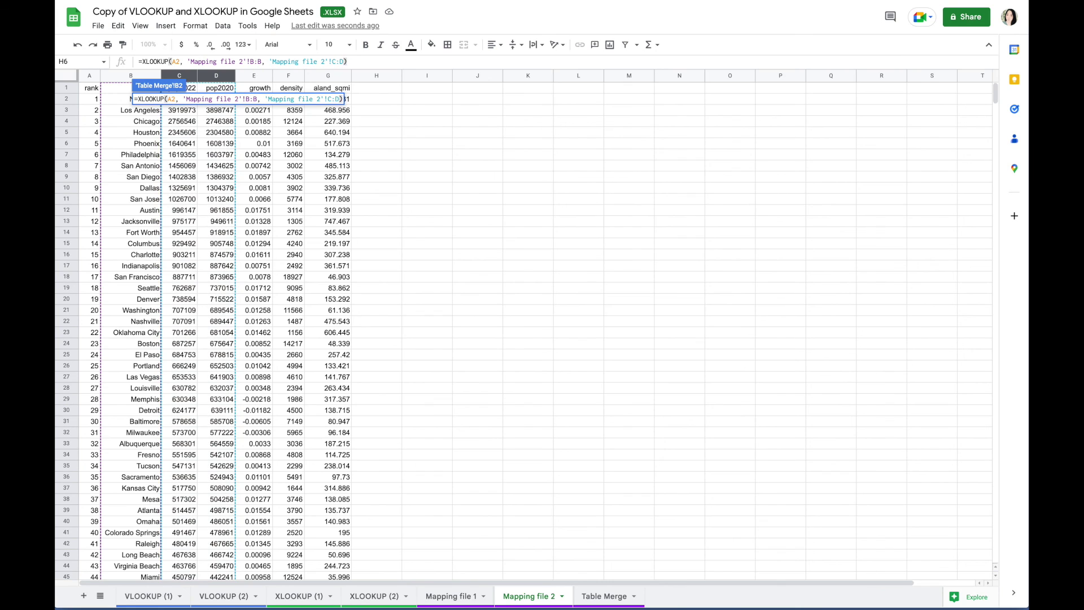
pyautogui.press('Return')
pyautogui.moveTo(194, 100); pyautogui.dragTo(261, 151)
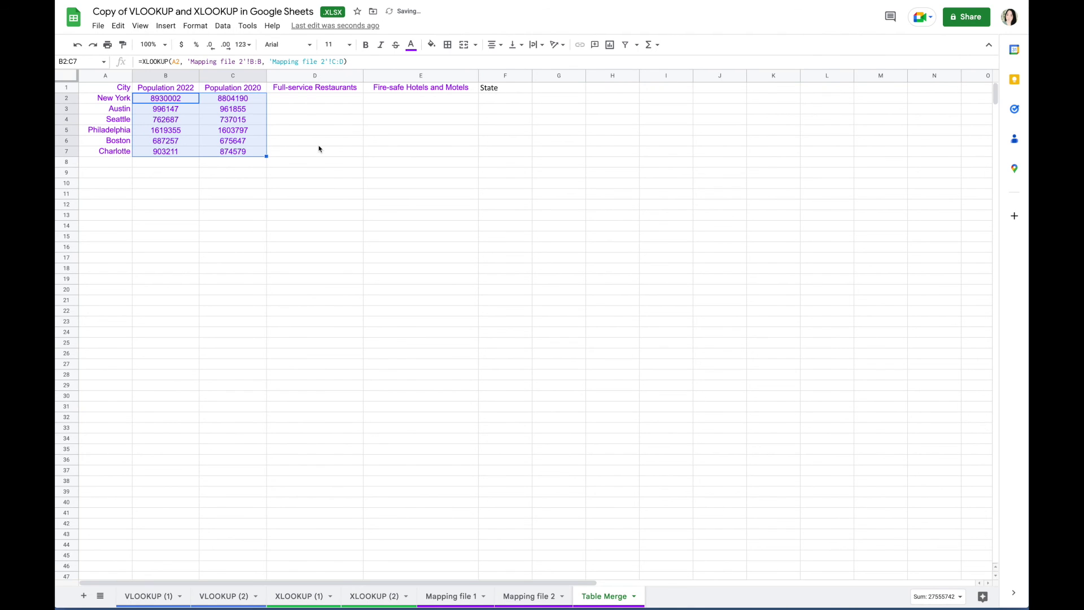
# In Table Merge cell D2, enter =XLOOKUP(A2, 'Mapping file 1'!B:B, 'Mapping file 1'!C:E) and fill columns D to F down to row 7.
pyautogui.click(317, 101)
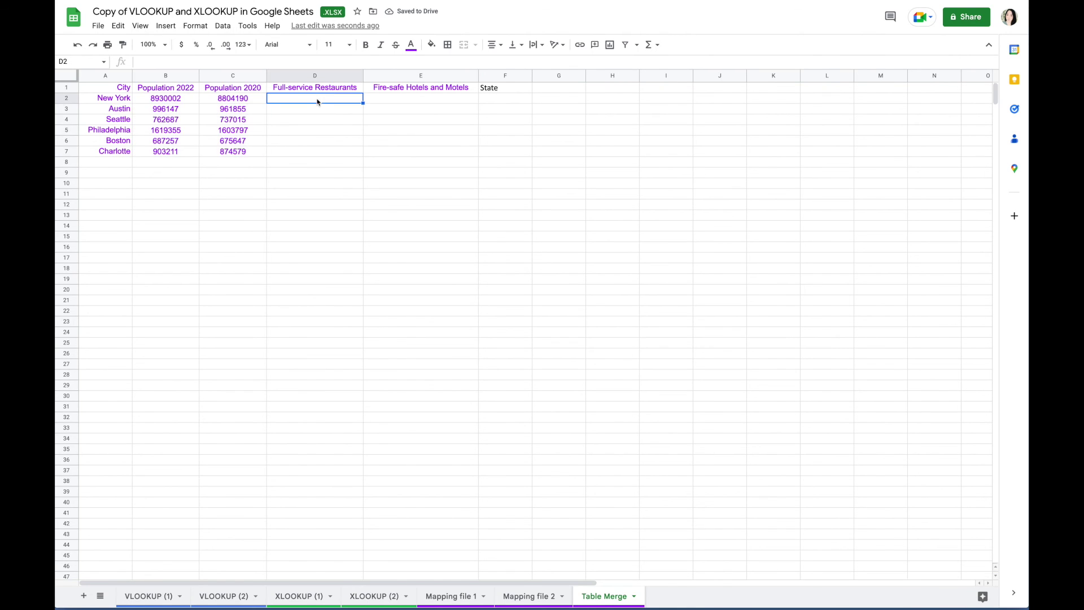
pyautogui.write('=xlooku')
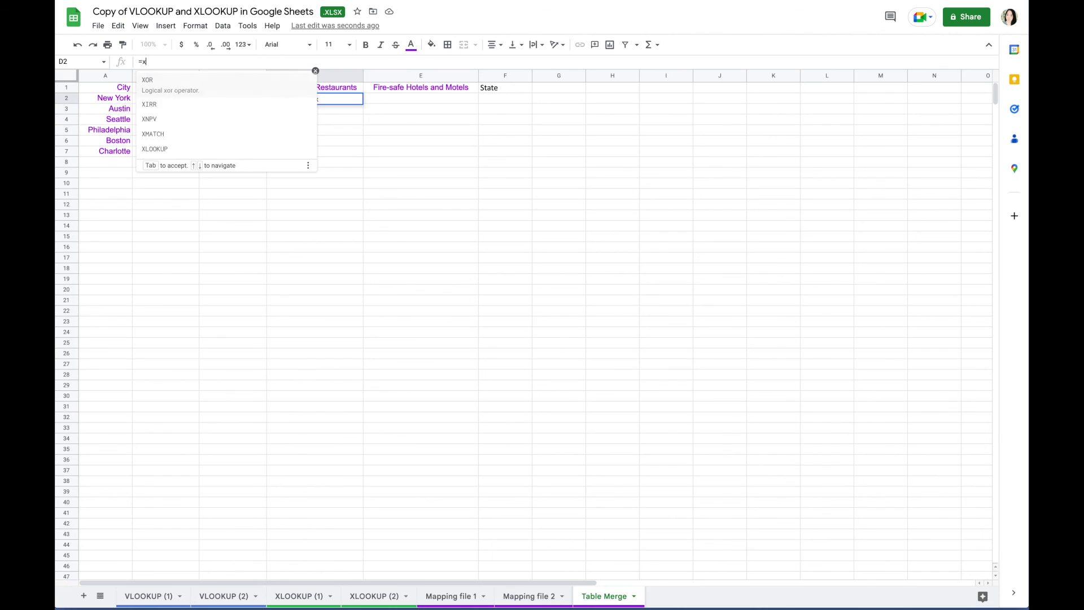
pyautogui.click(224, 82)
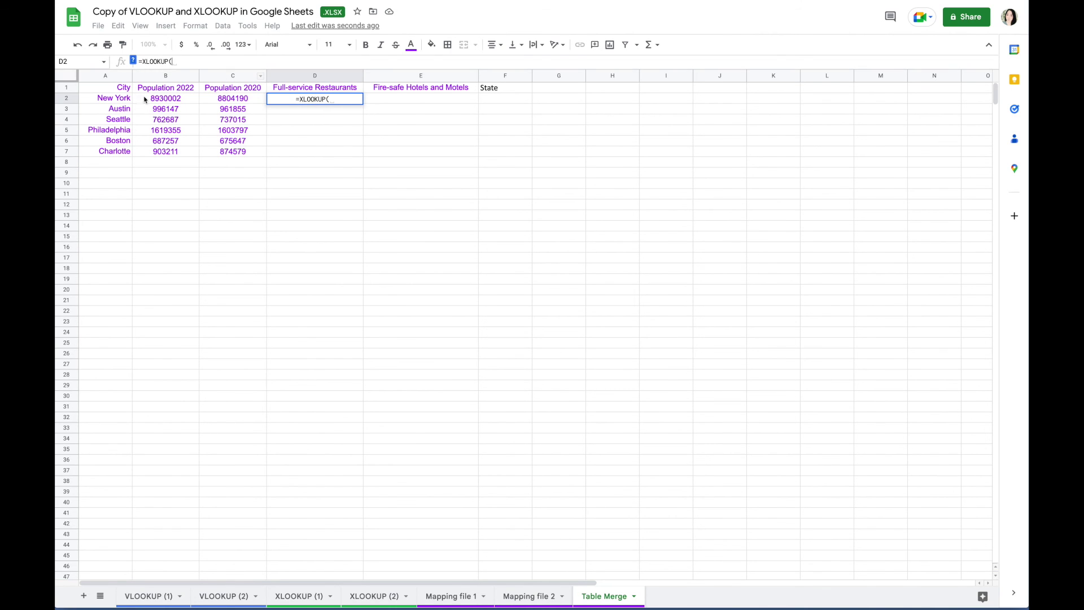
pyautogui.click(123, 102)
pyautogui.write(',')
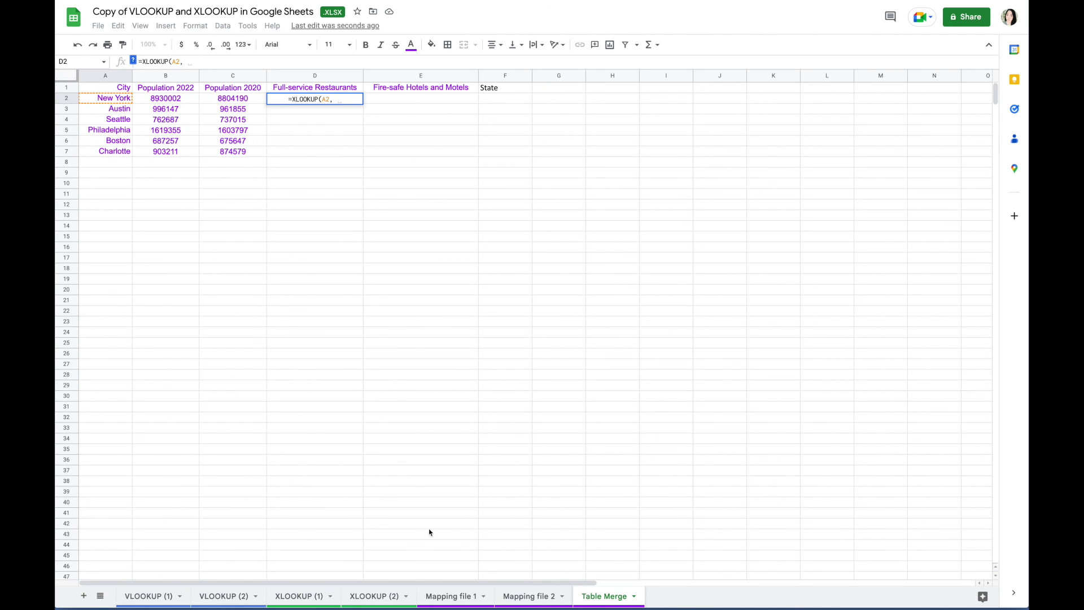
pyautogui.click(455, 596)
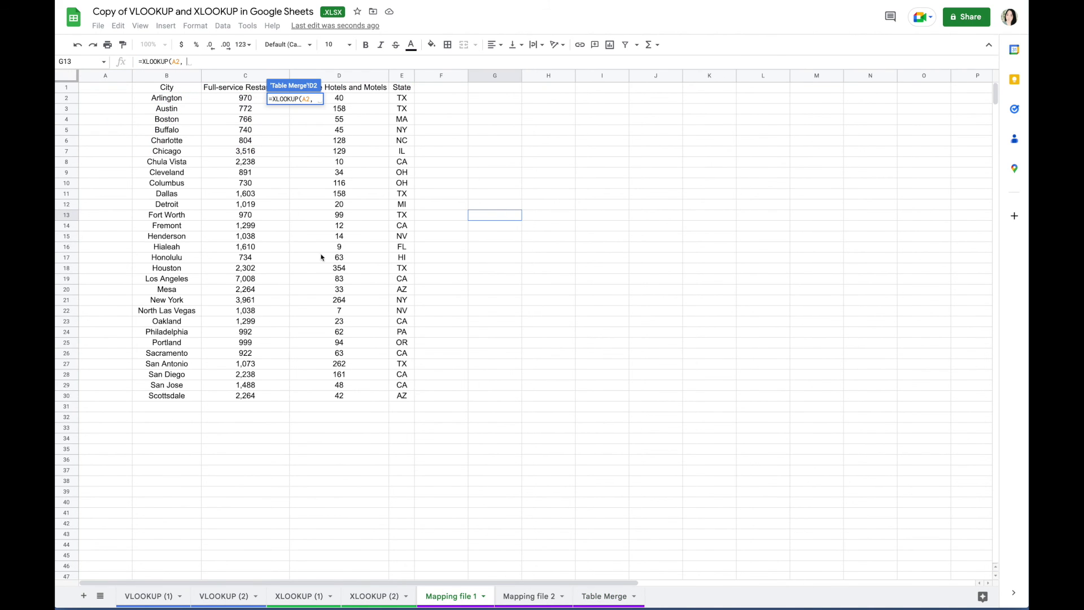
pyautogui.click(169, 76)
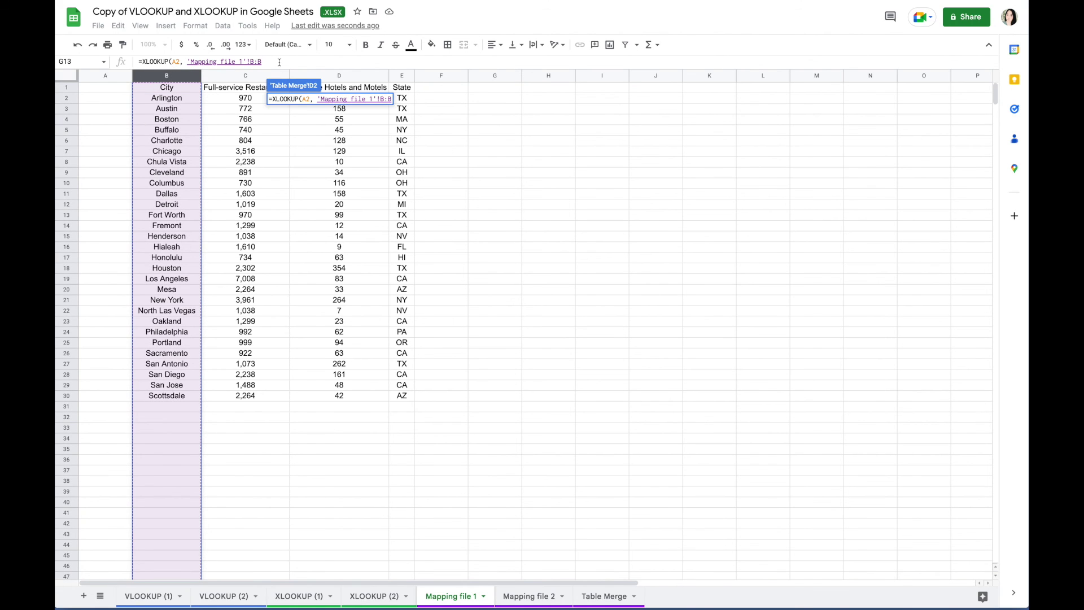
pyautogui.write(',')
pyautogui.moveTo(253, 76); pyautogui.dragTo(397, 86)
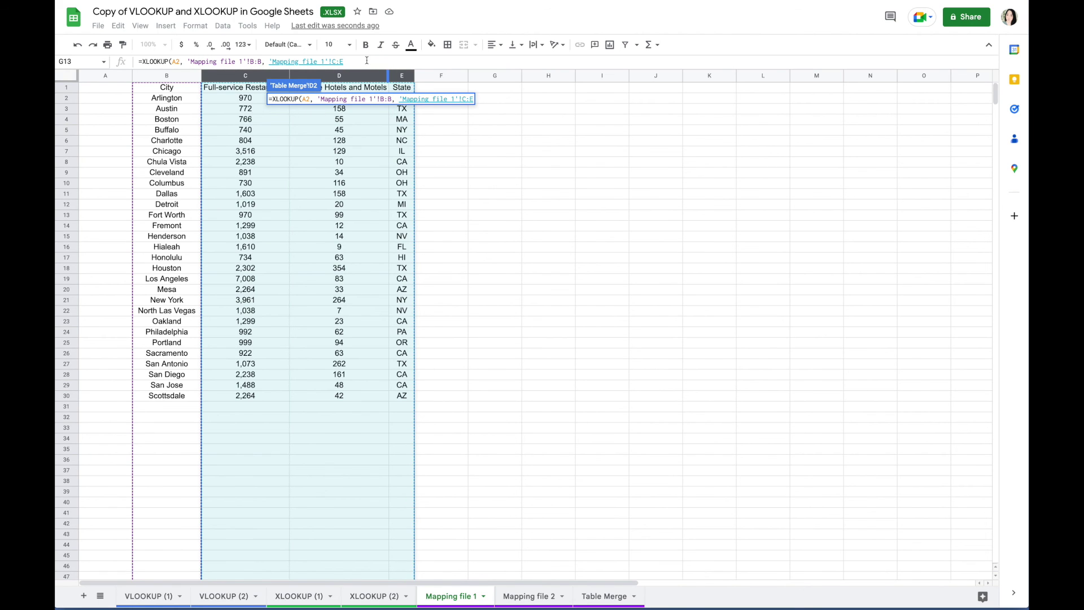
pyautogui.write(')')
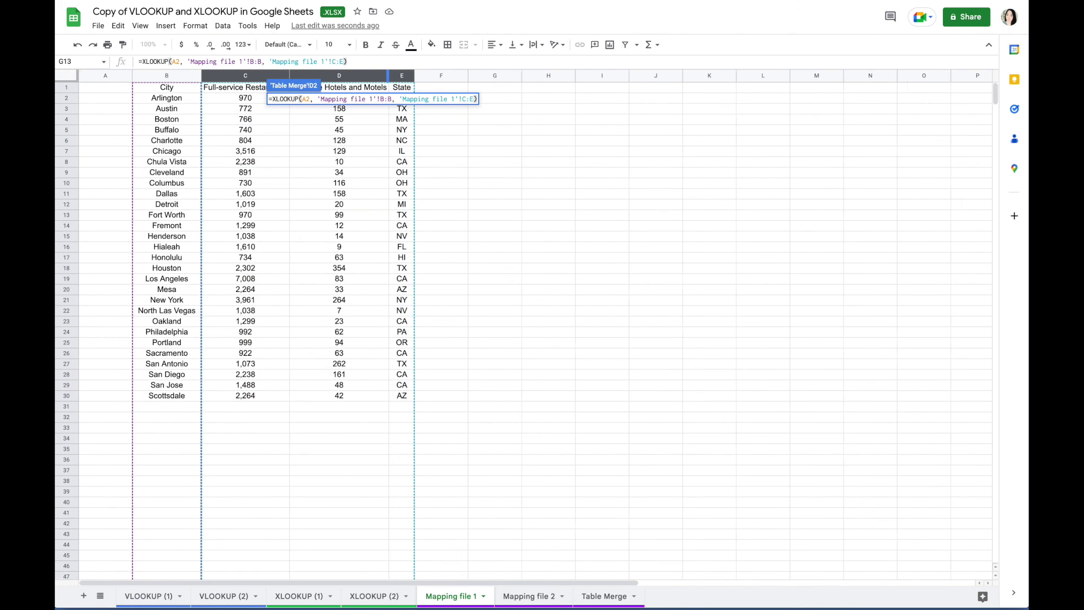
pyautogui.press('Return')
pyautogui.moveTo(354, 98); pyautogui.dragTo(523, 154)
pyautogui.click(523, 187)
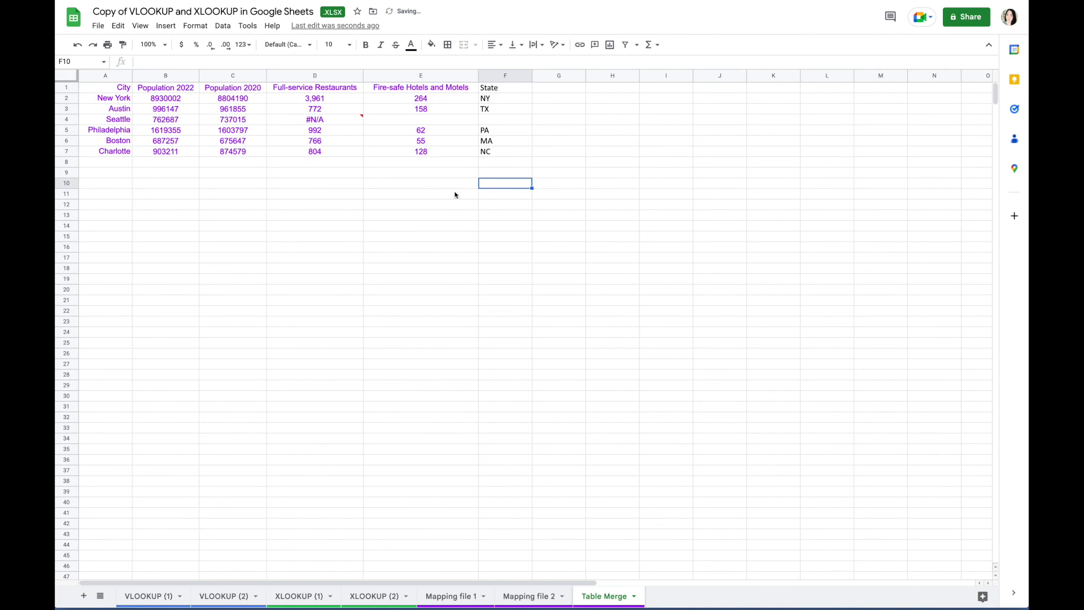